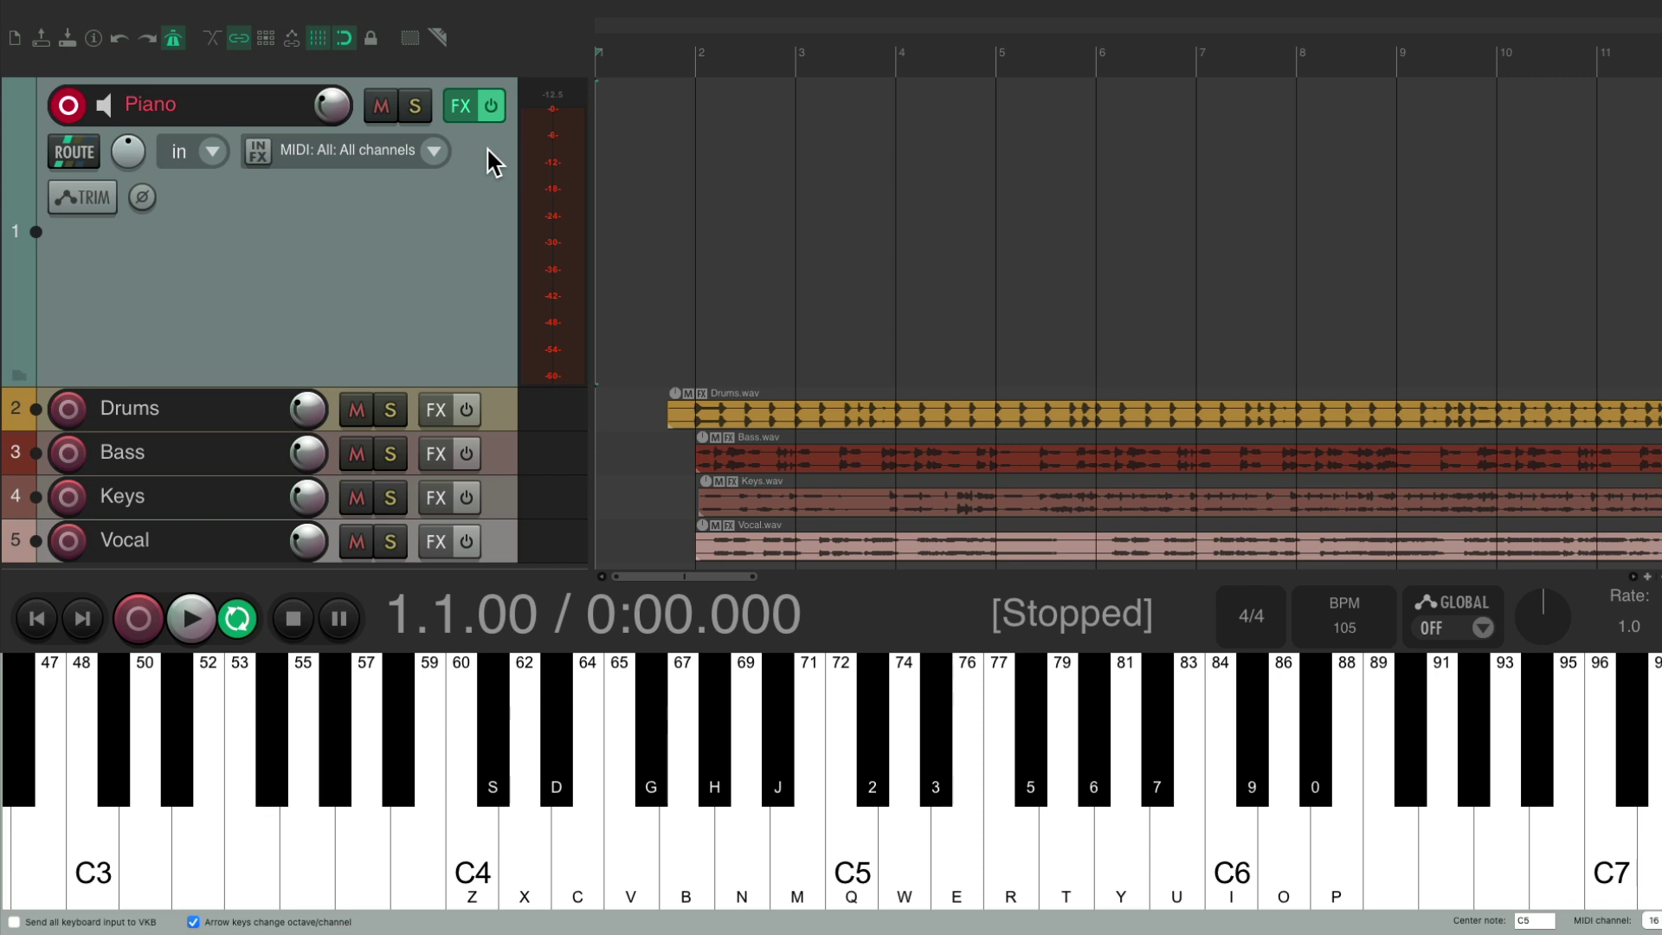
- Rehearse the E minor, D, C, D chords on the virtual keyboard
key(c)
key(m)
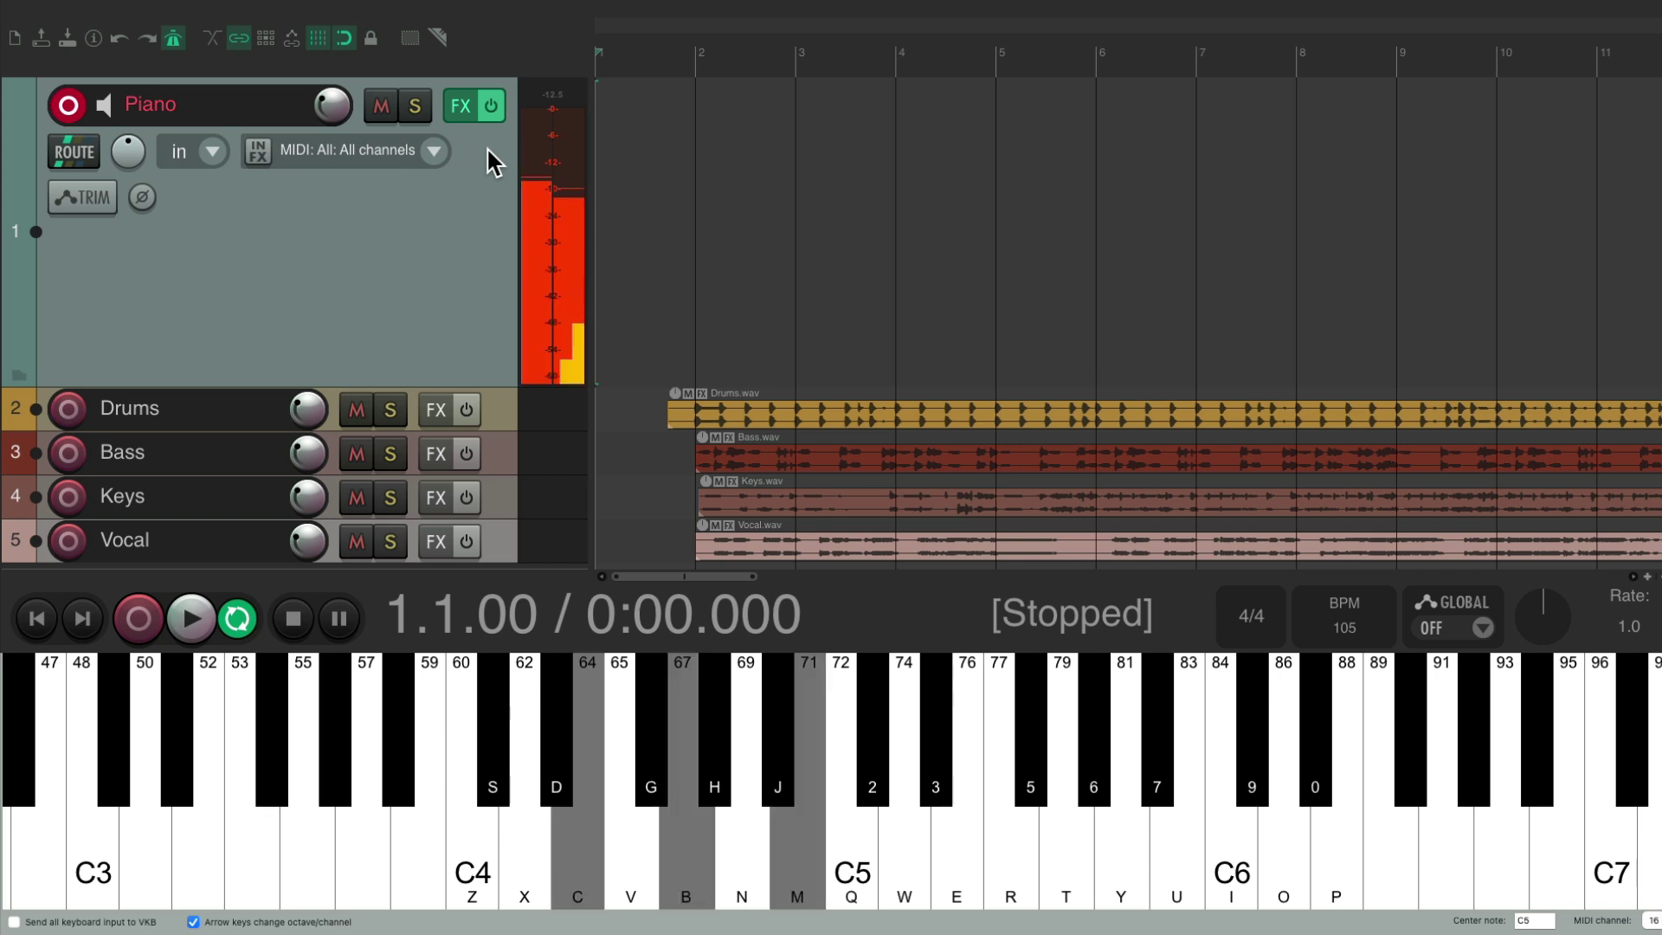
key(x)
key(n)
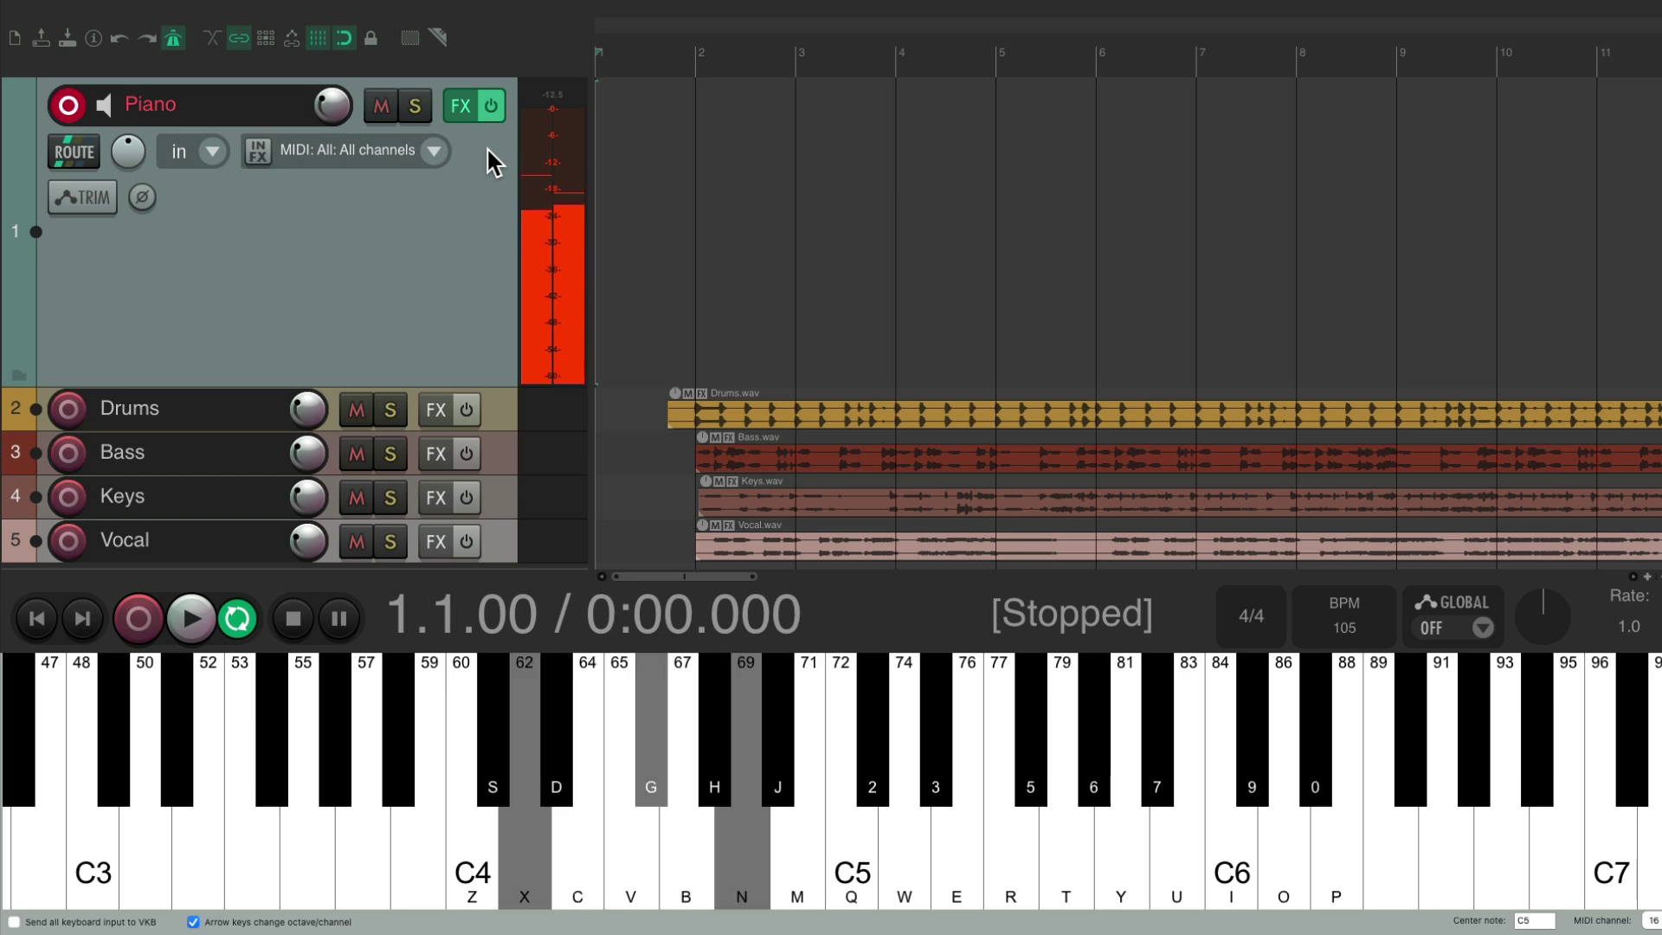
key(z)
key(c)
key(b)
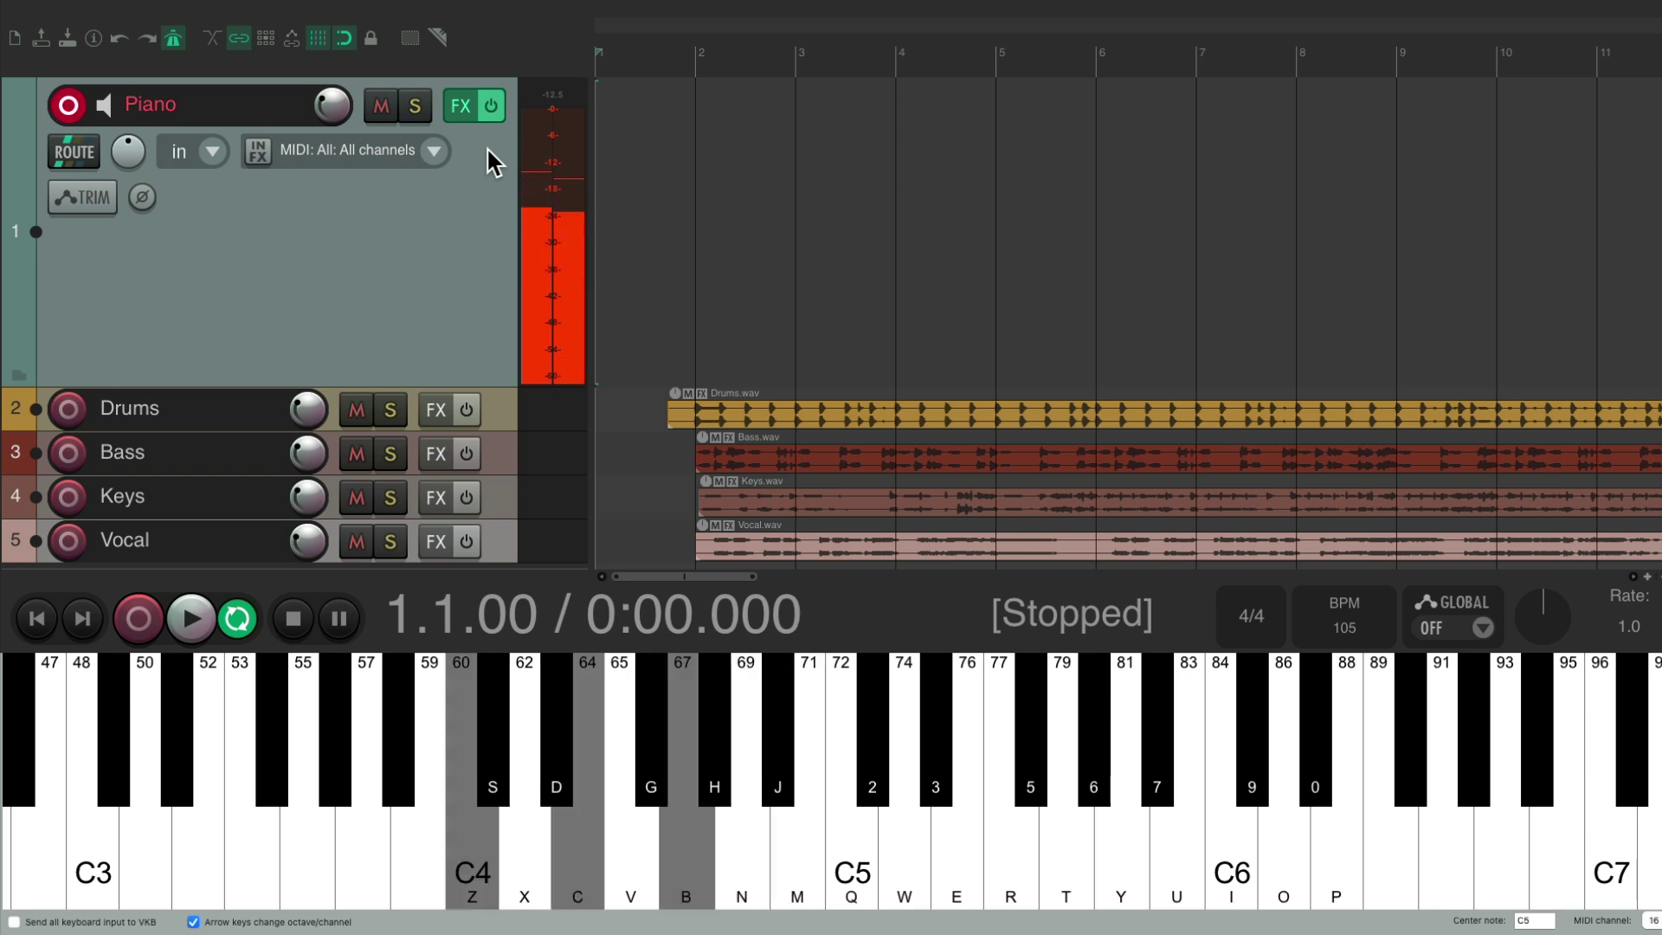
key(x)
key(g)
key(n)
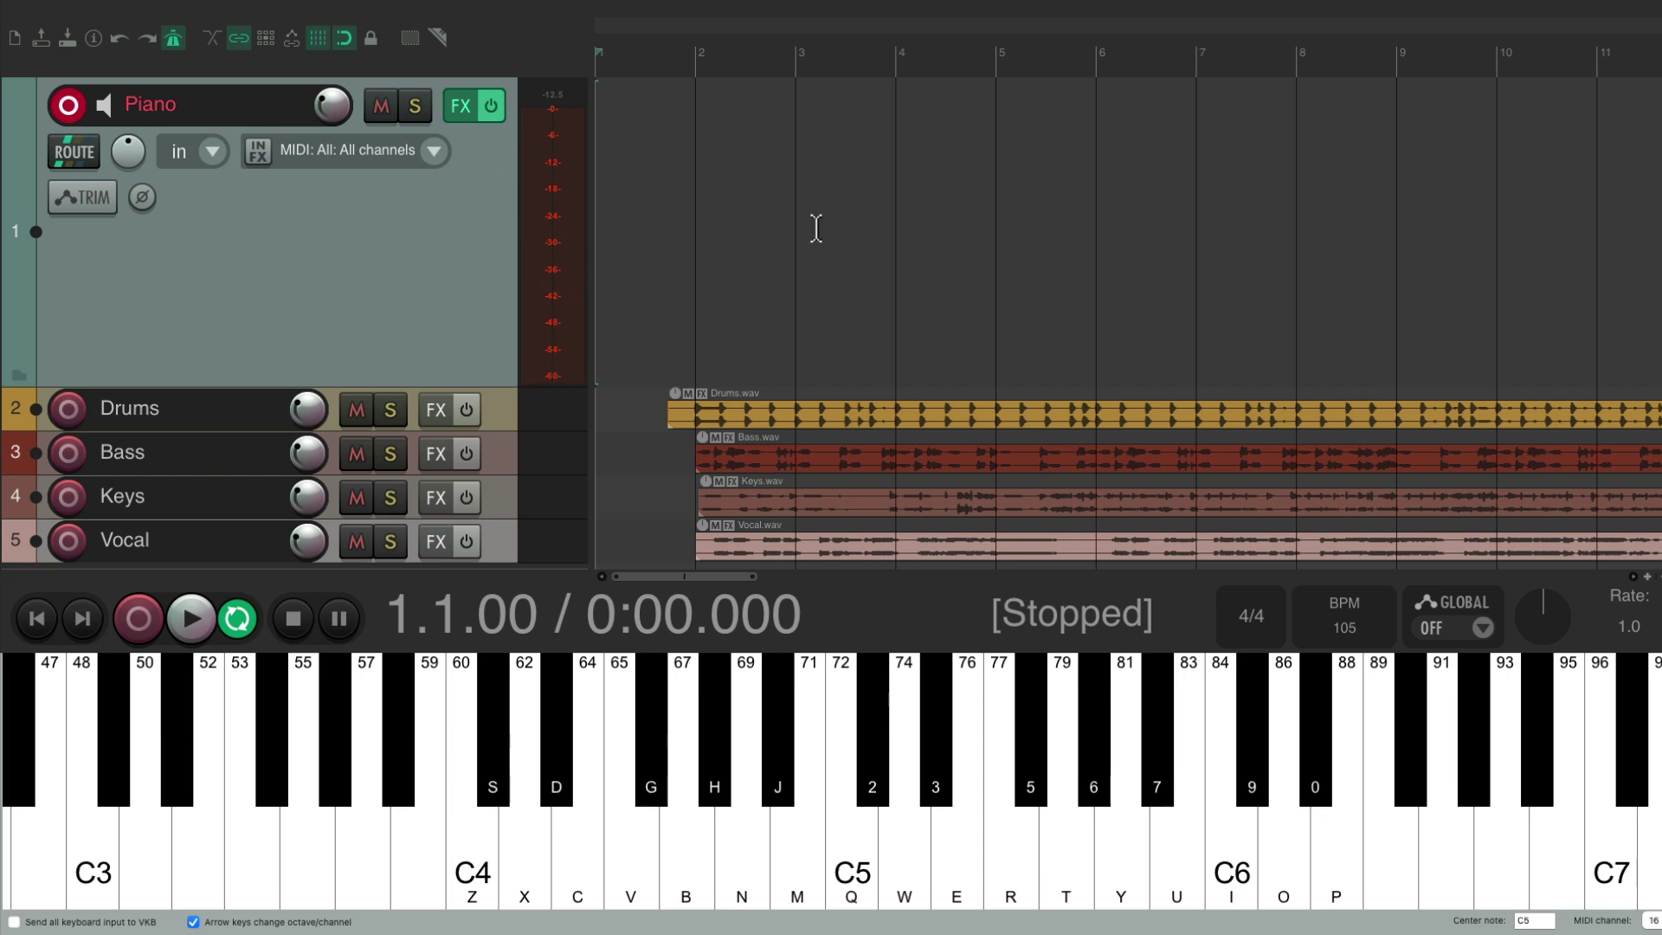
- Start recording and play E minor, D, C, D in bars 2 to 5
key(ctrl+r)
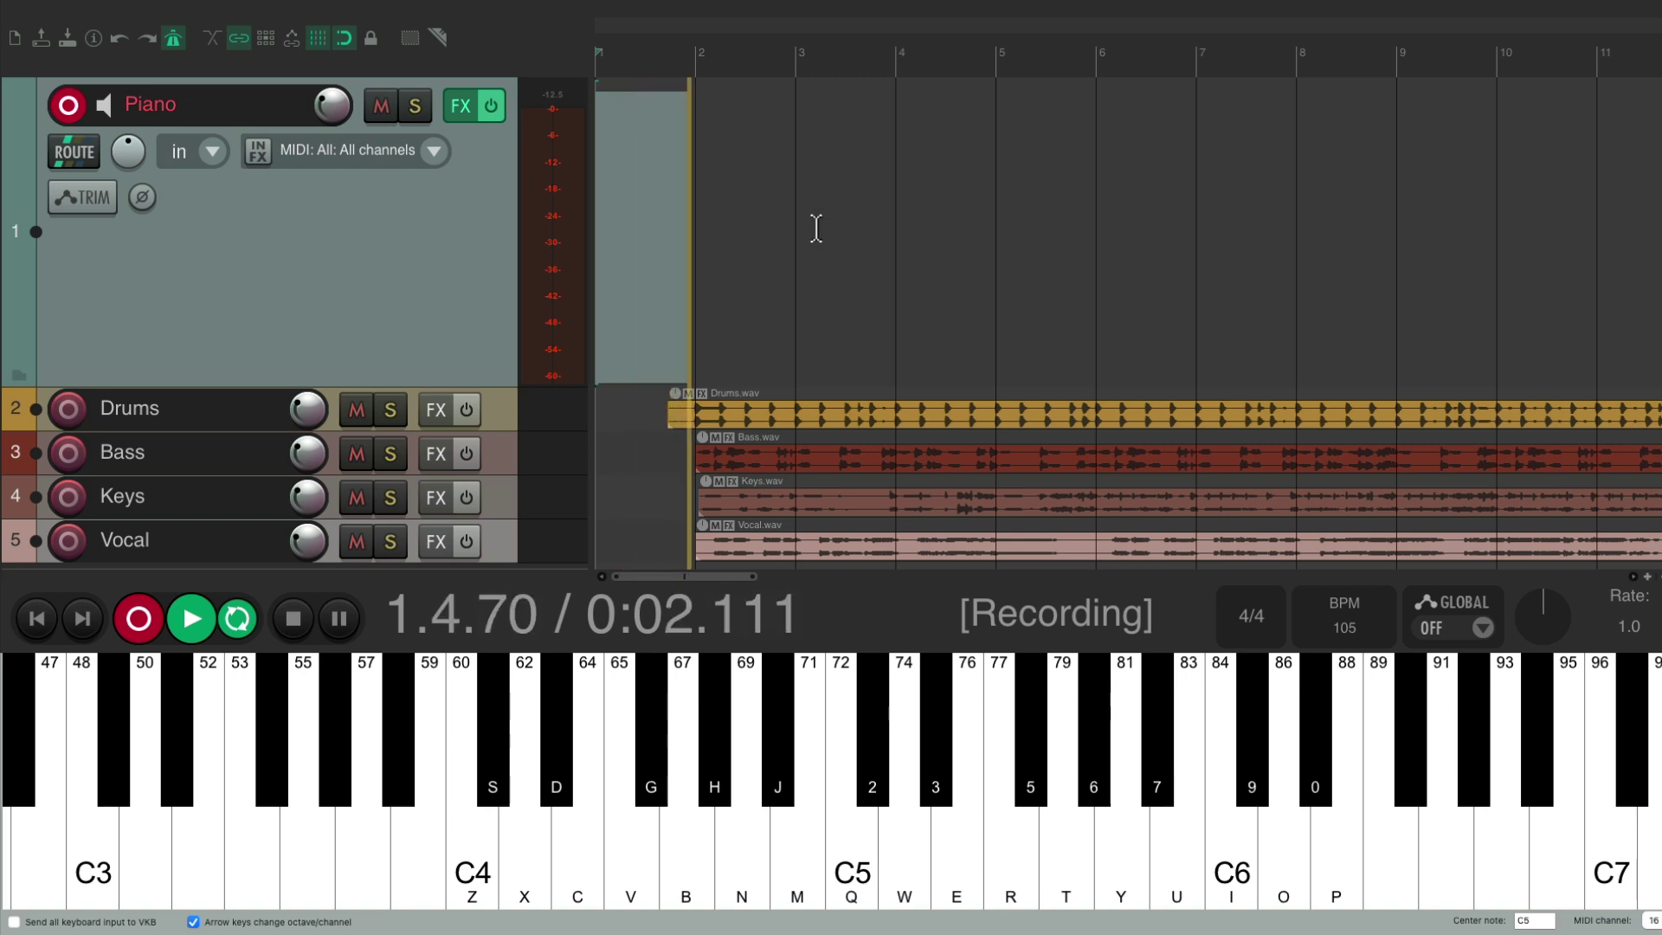
key(c)
key(b)
key(m)
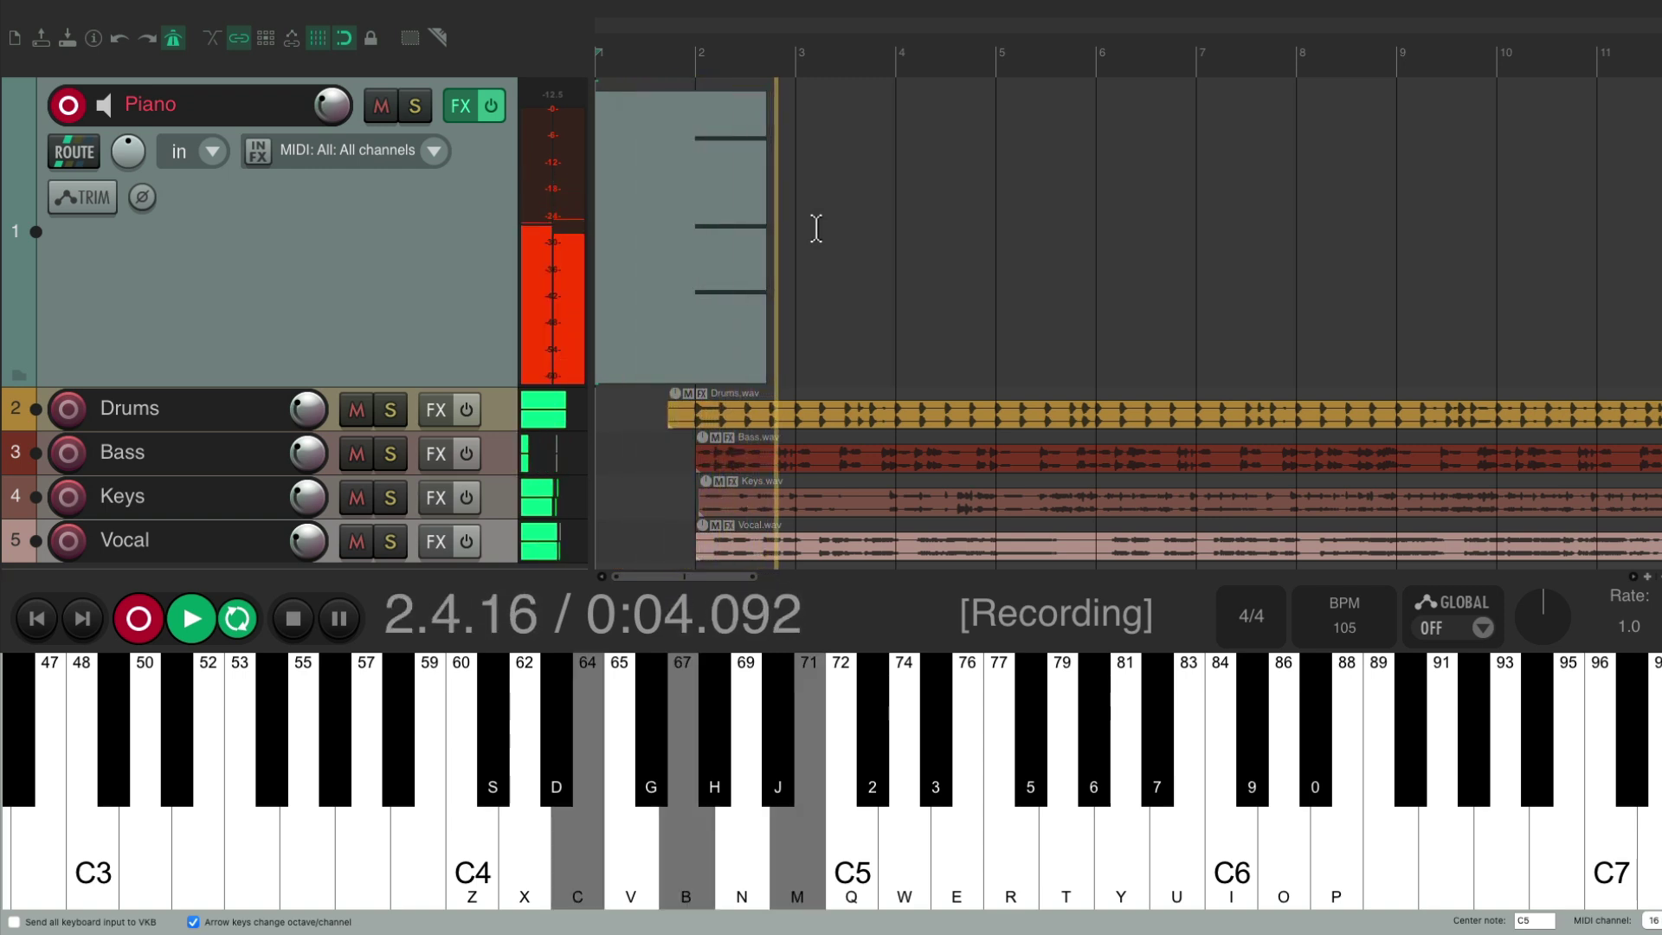
key(x)
key(g)
key(n)
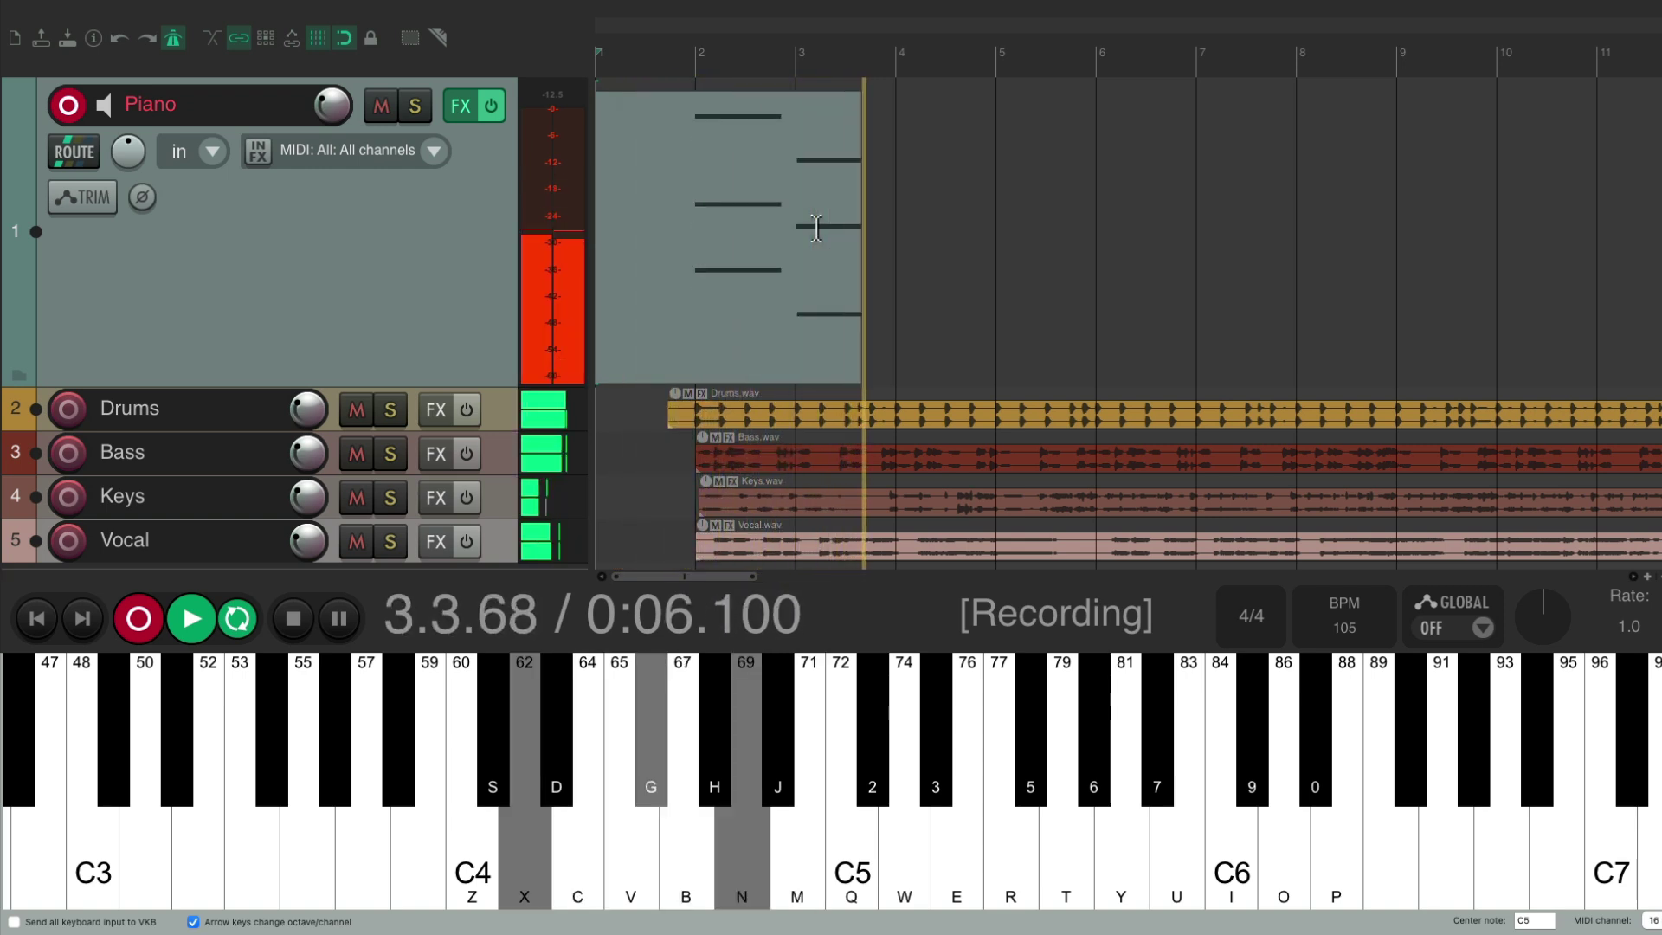
key(z)
key(c)
key(b)
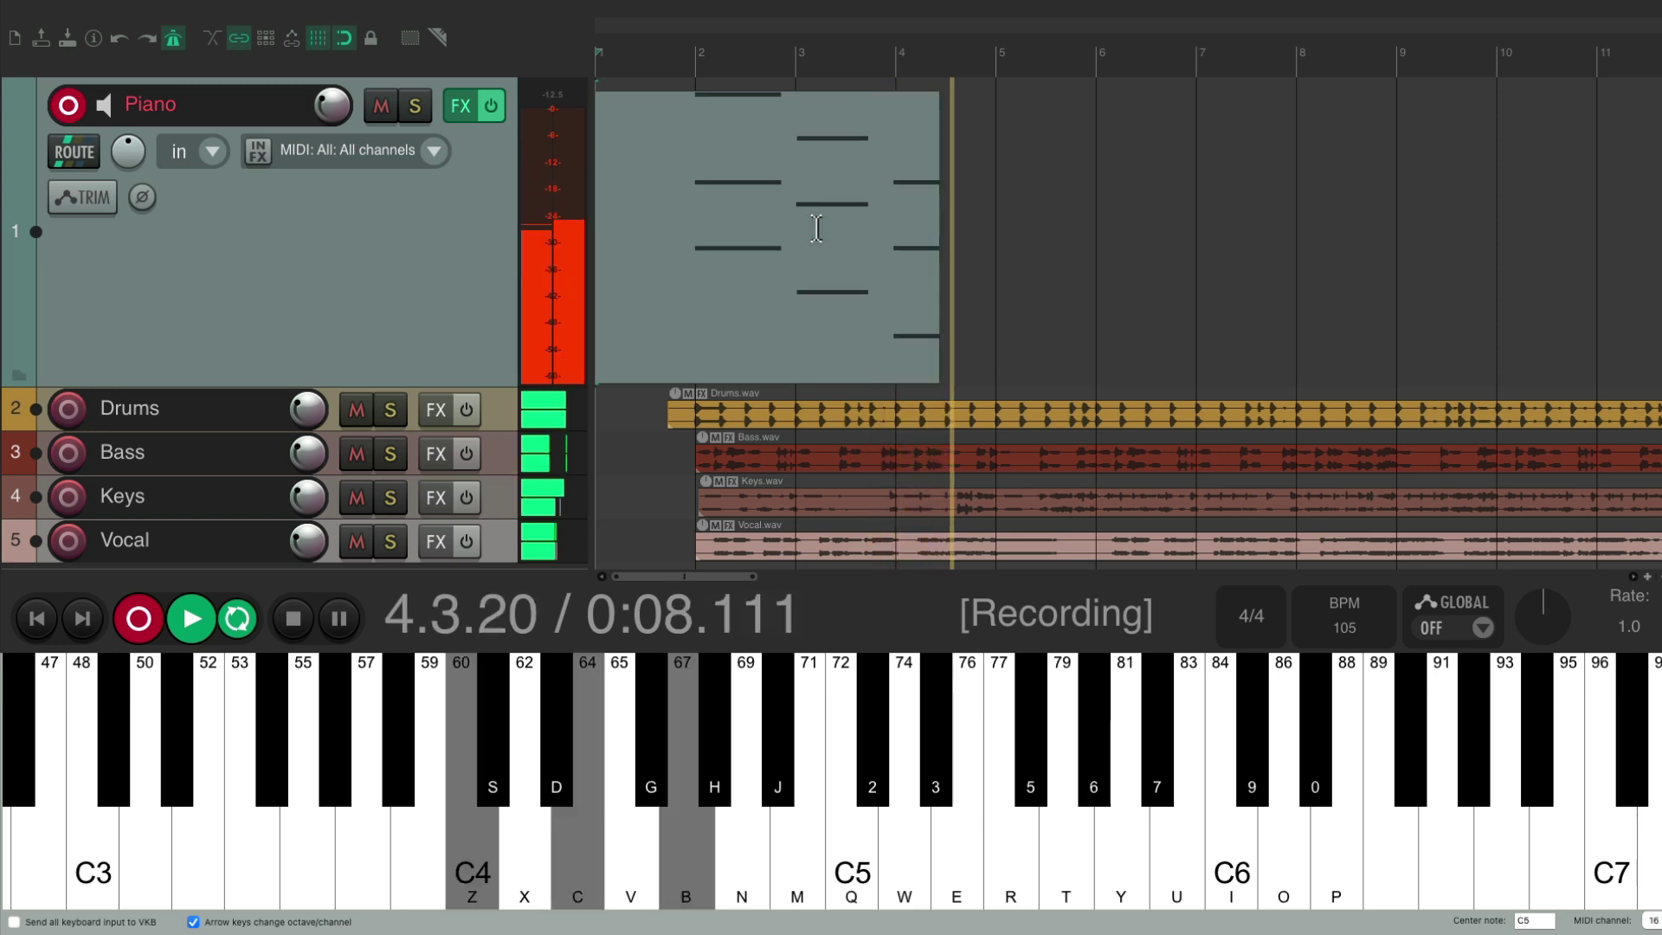
key(x)
key(g)
key(n)
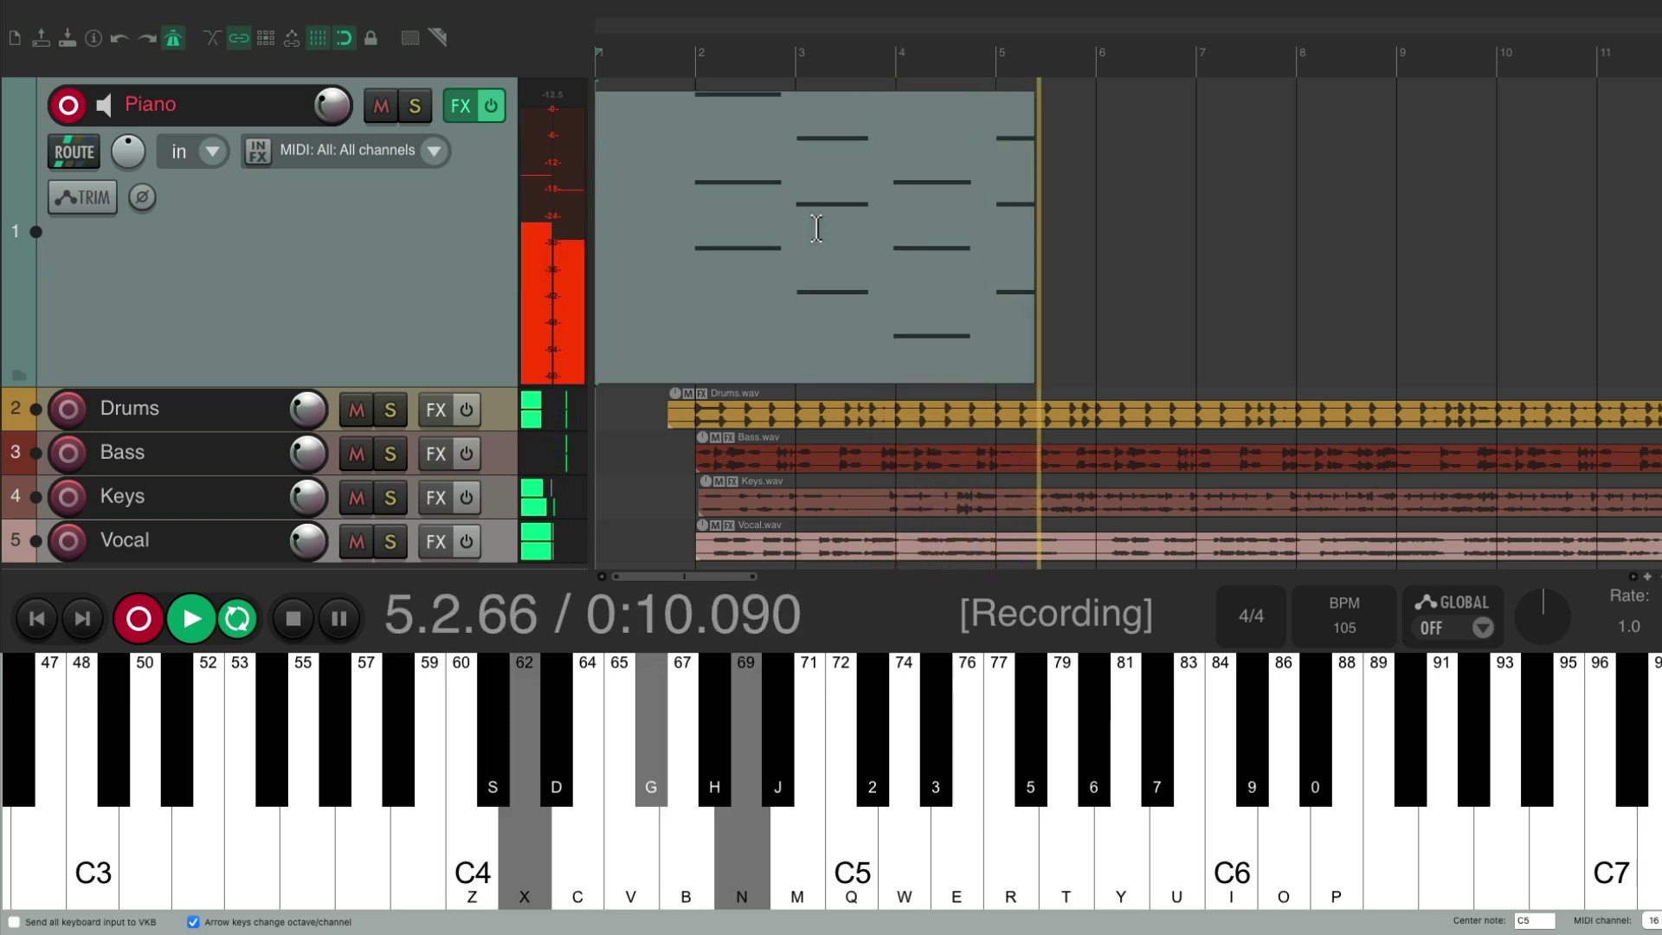
- Play E minor, D, C, D again in bars 6 to 9, then stop recording
key(c)
key(b)
key(m)
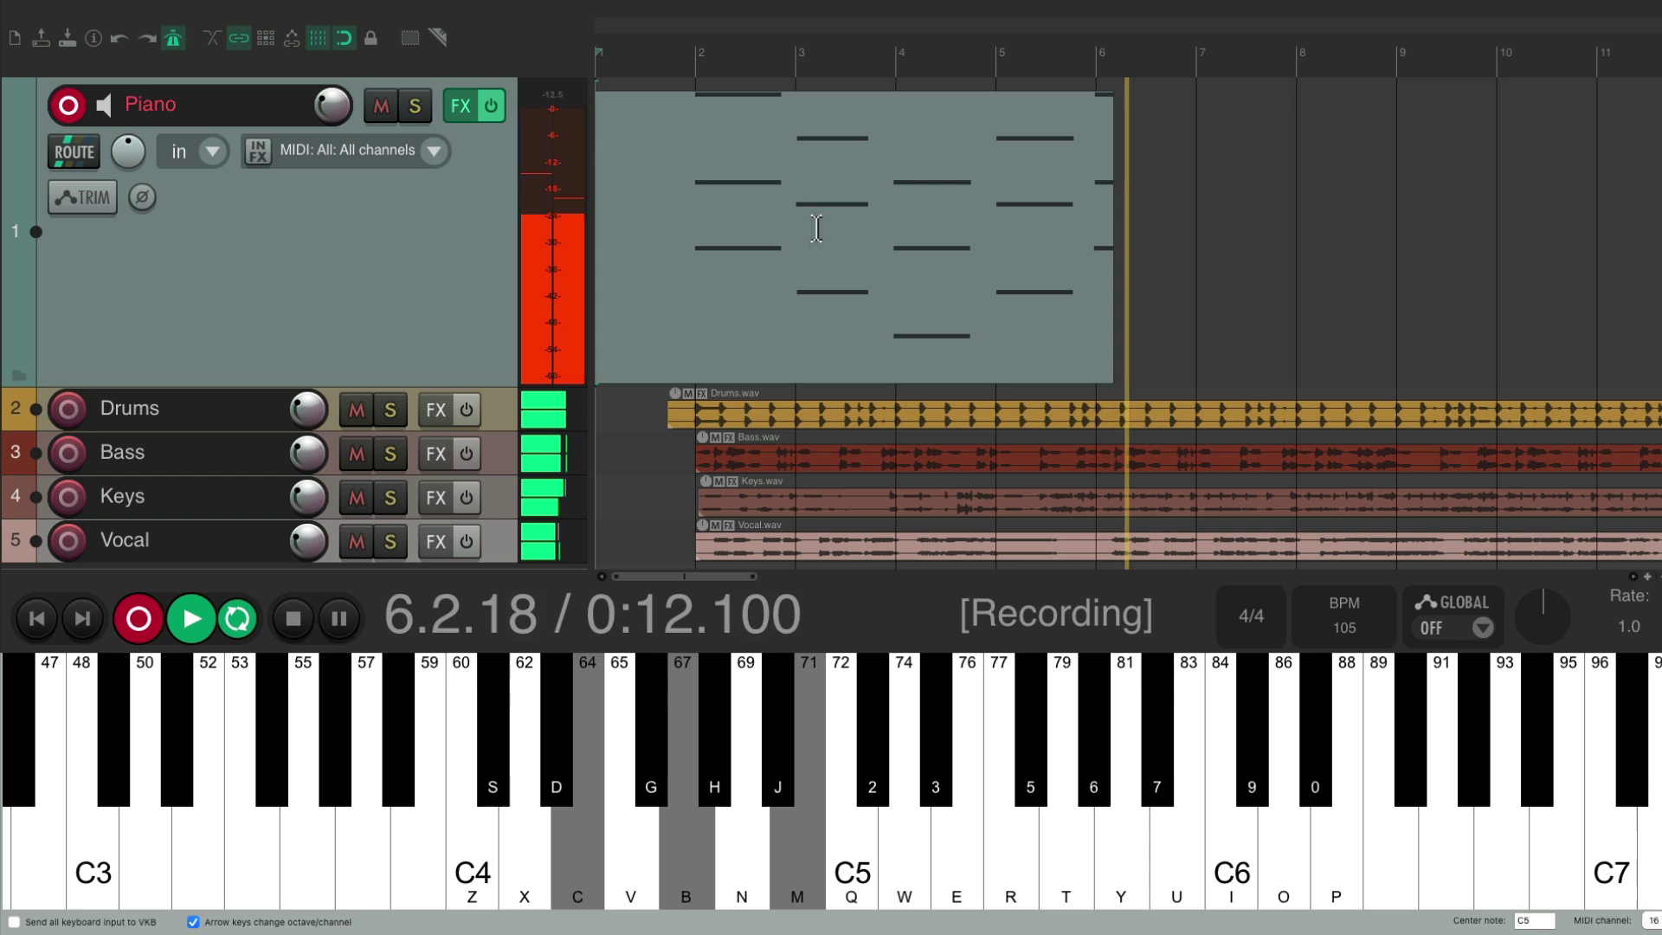
key(x)
key(g)
key(n)
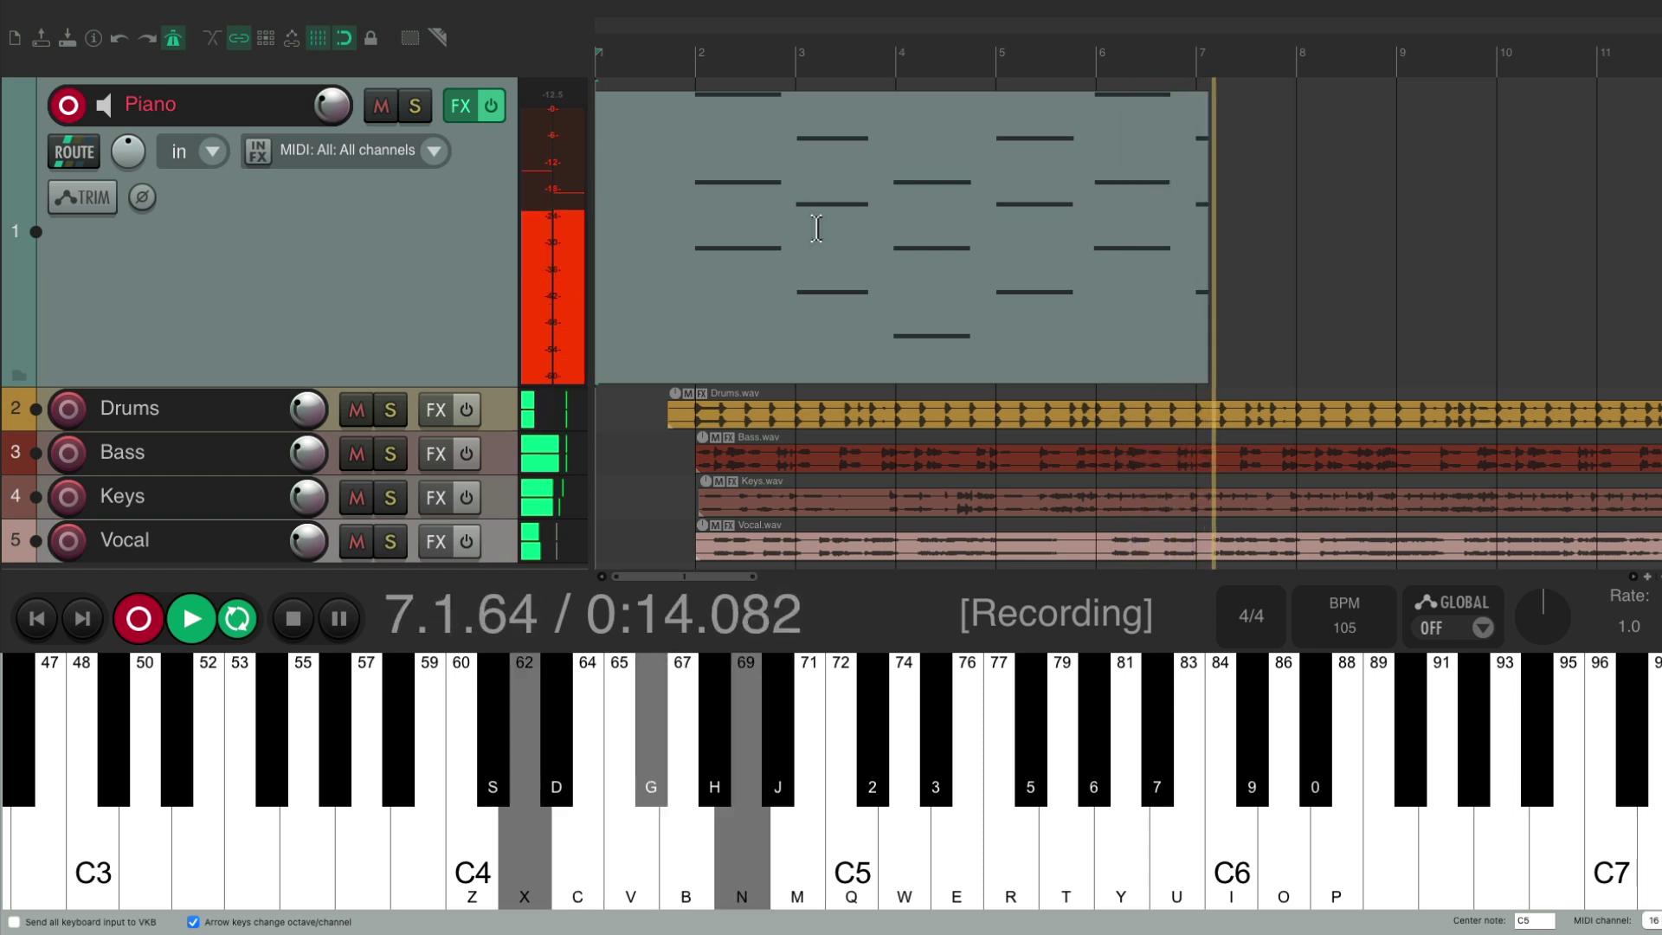
key(z)
key(c)
key(b)
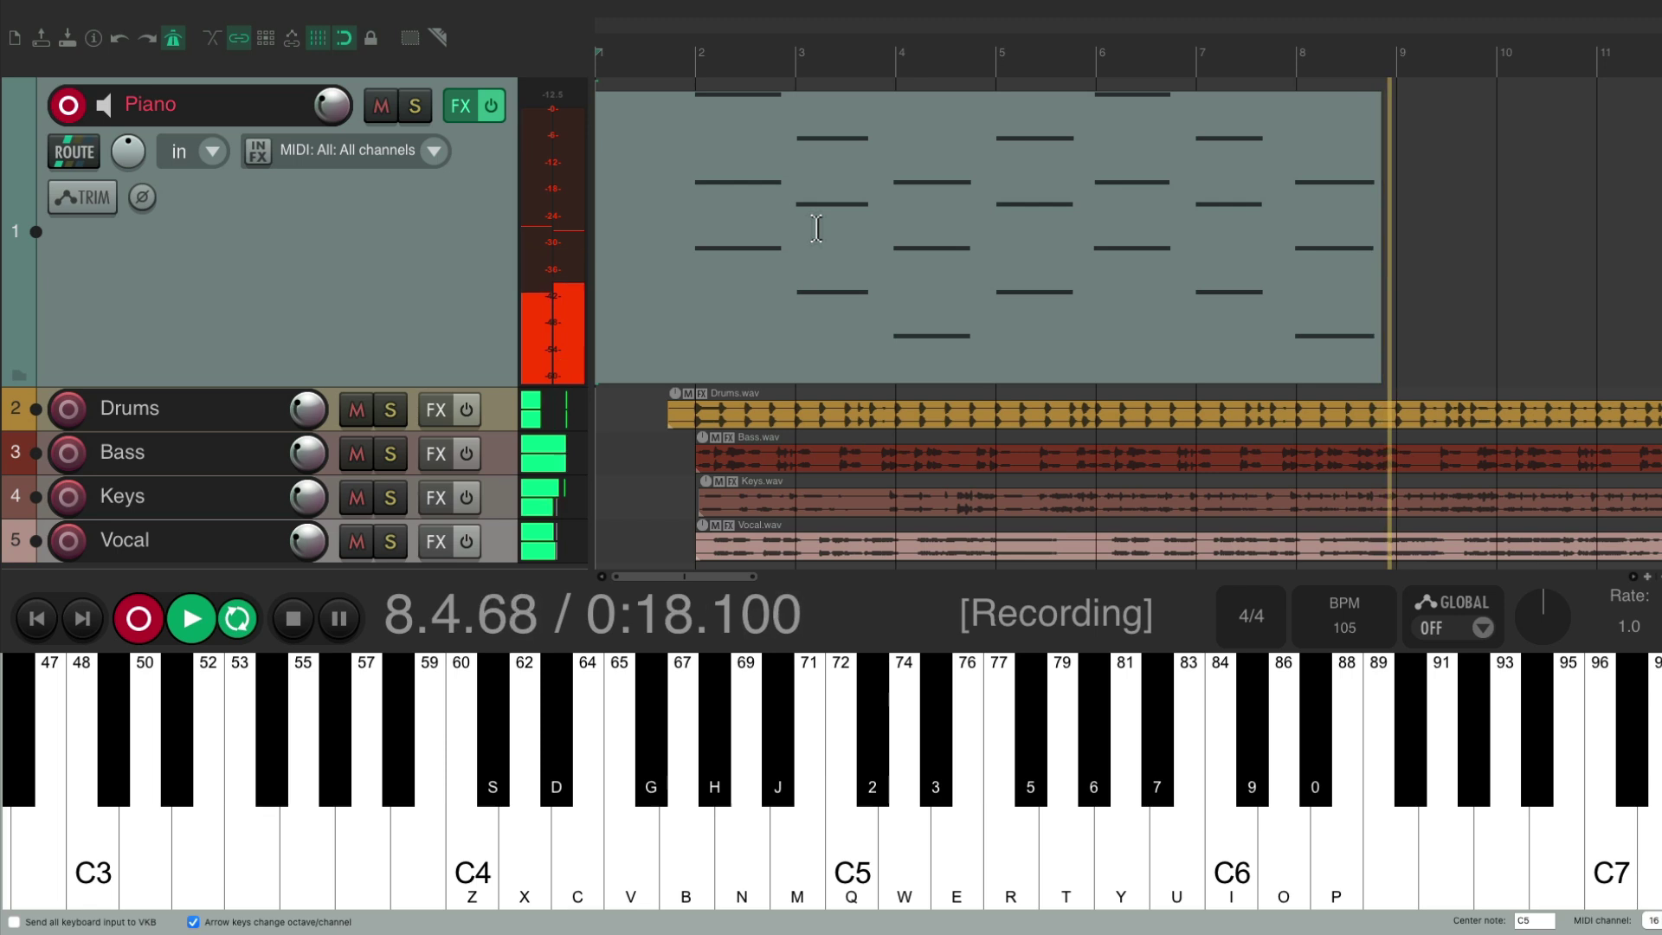
key(x)
key(g)
key(n)
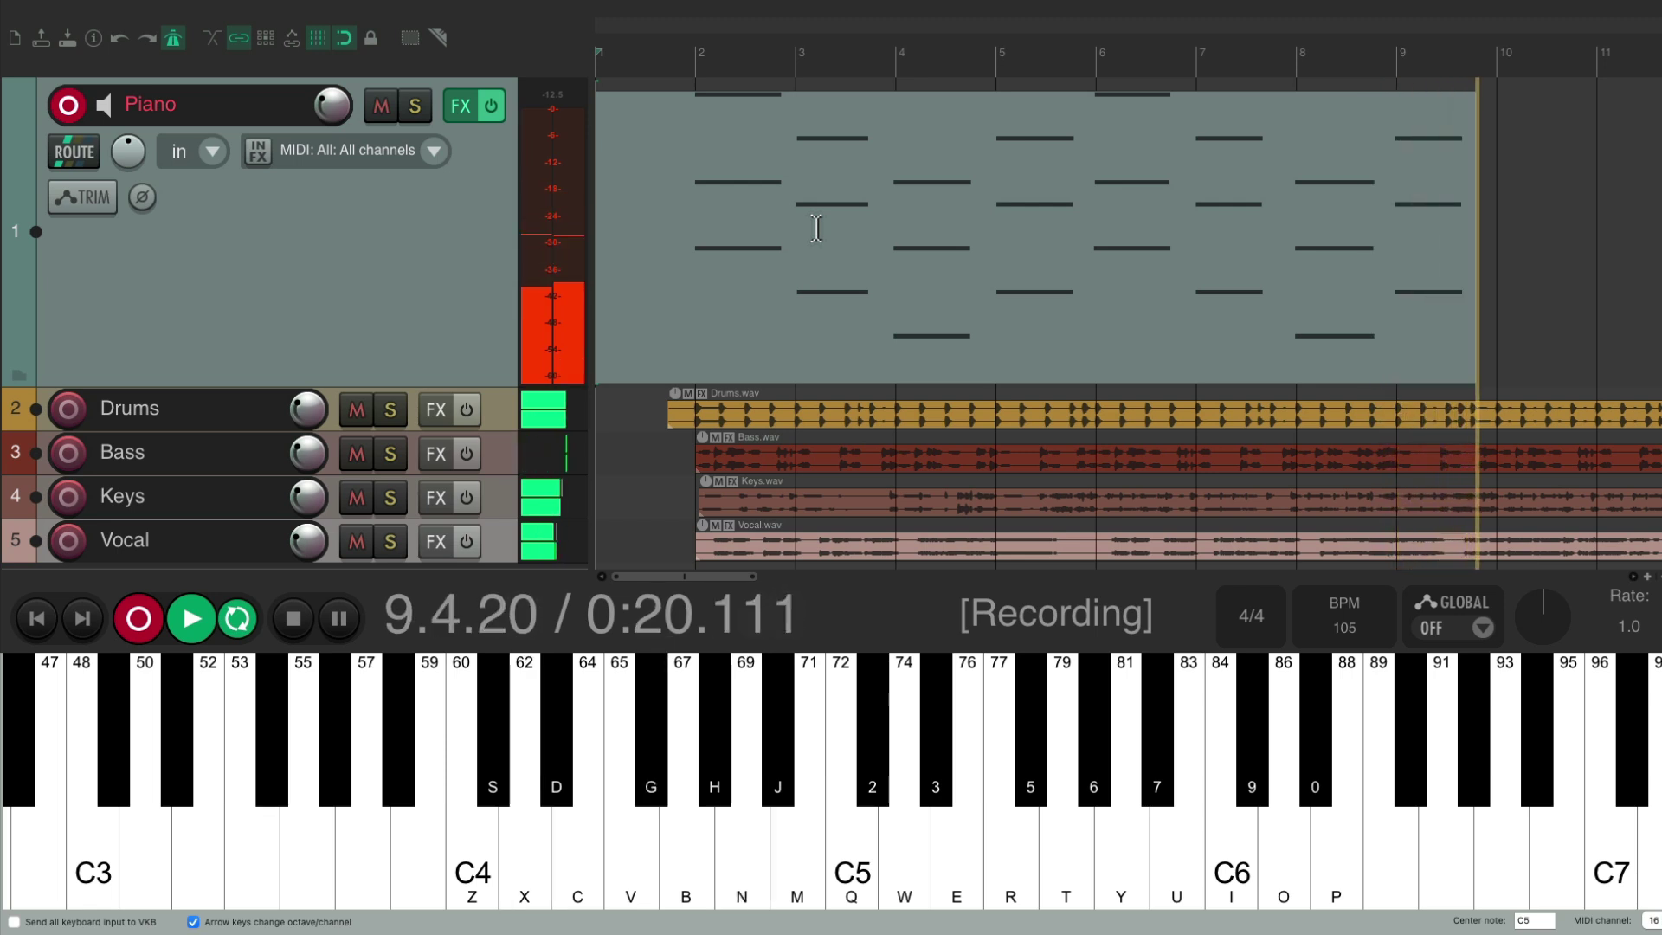
key(space)
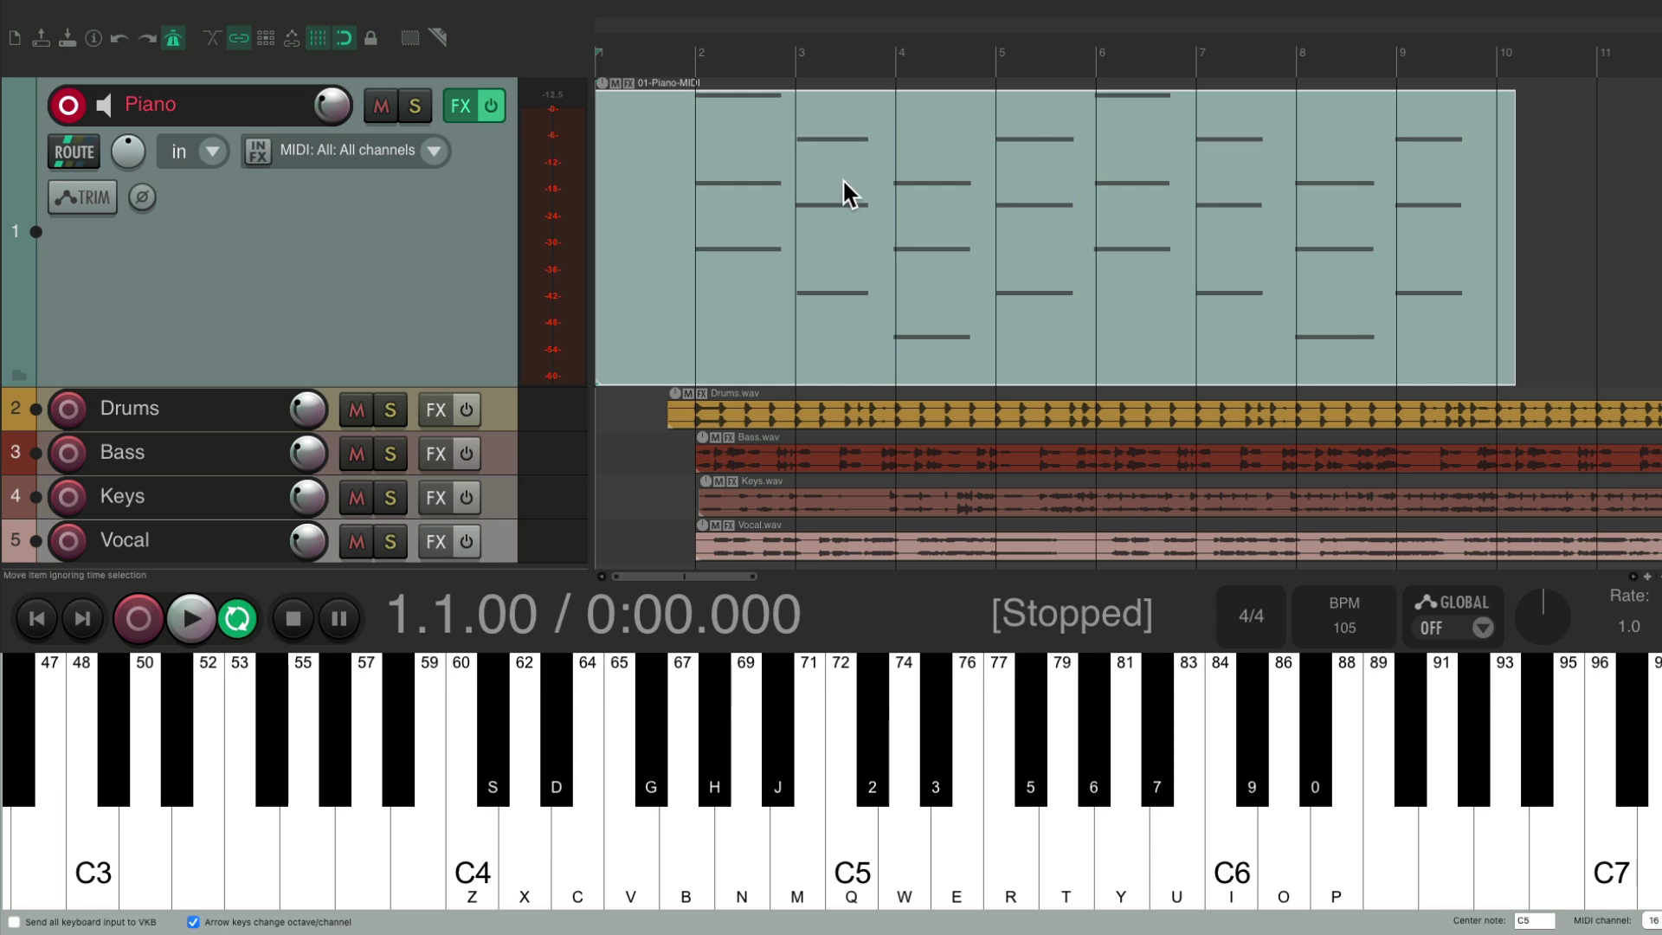
- Open the 01-Piano-MIDI item in the MIDI editor piano roll
double_click(745, 173)
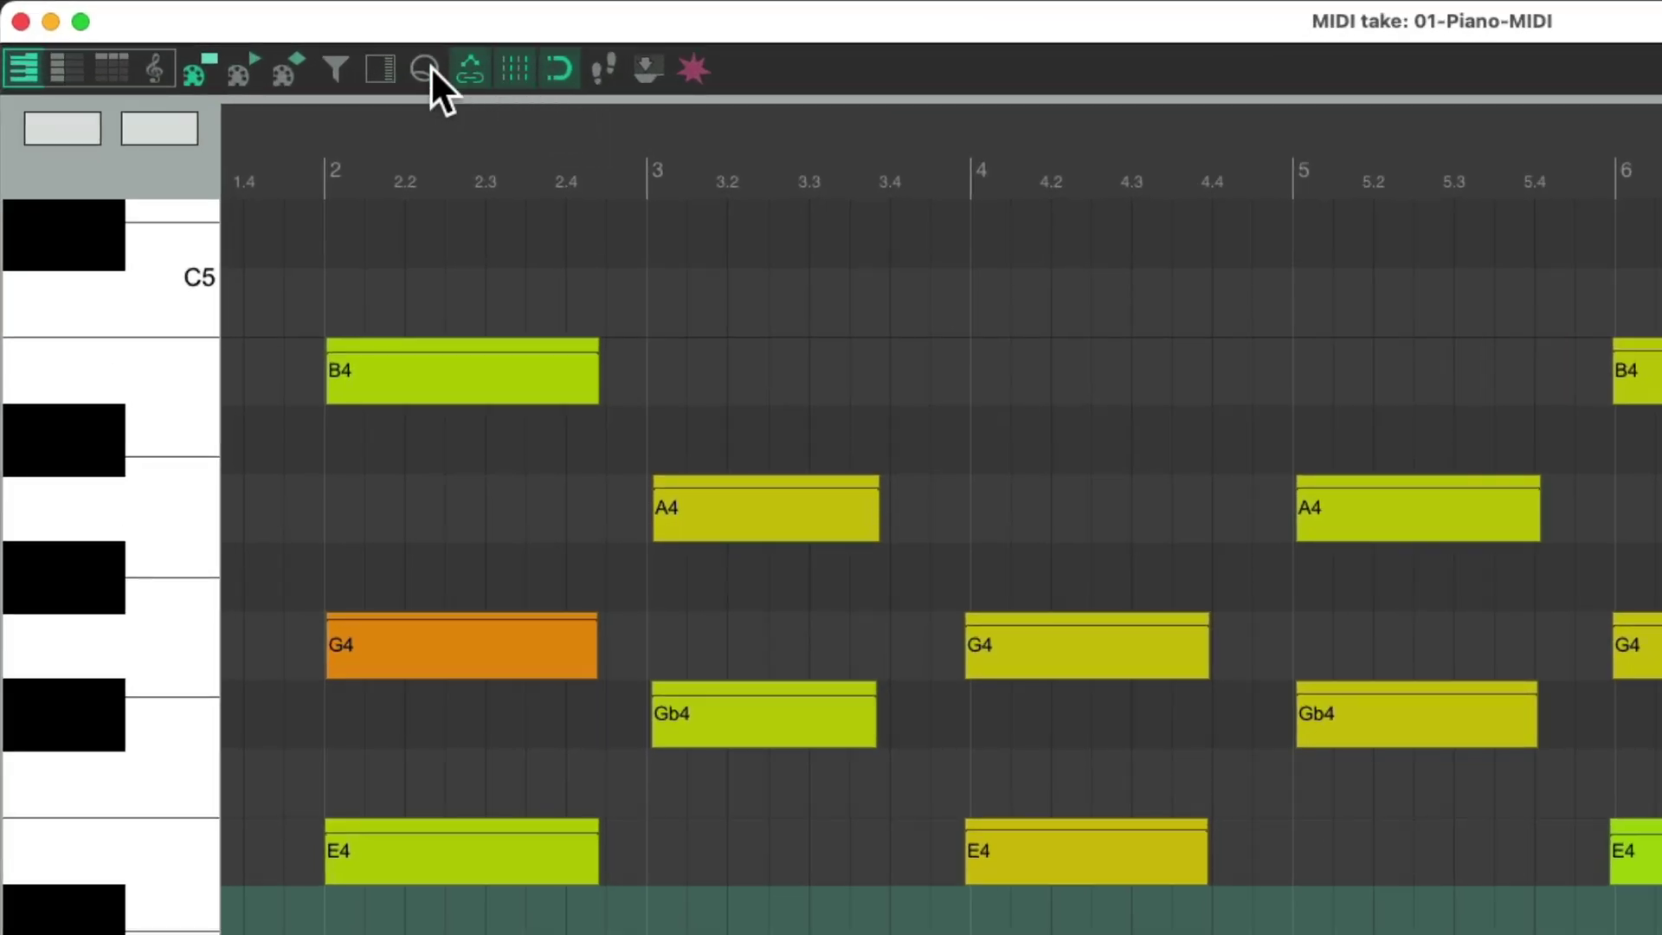
- In Quantize Events, compare with Bypass, then set quantize to 'Position and note end'
click(423, 68)
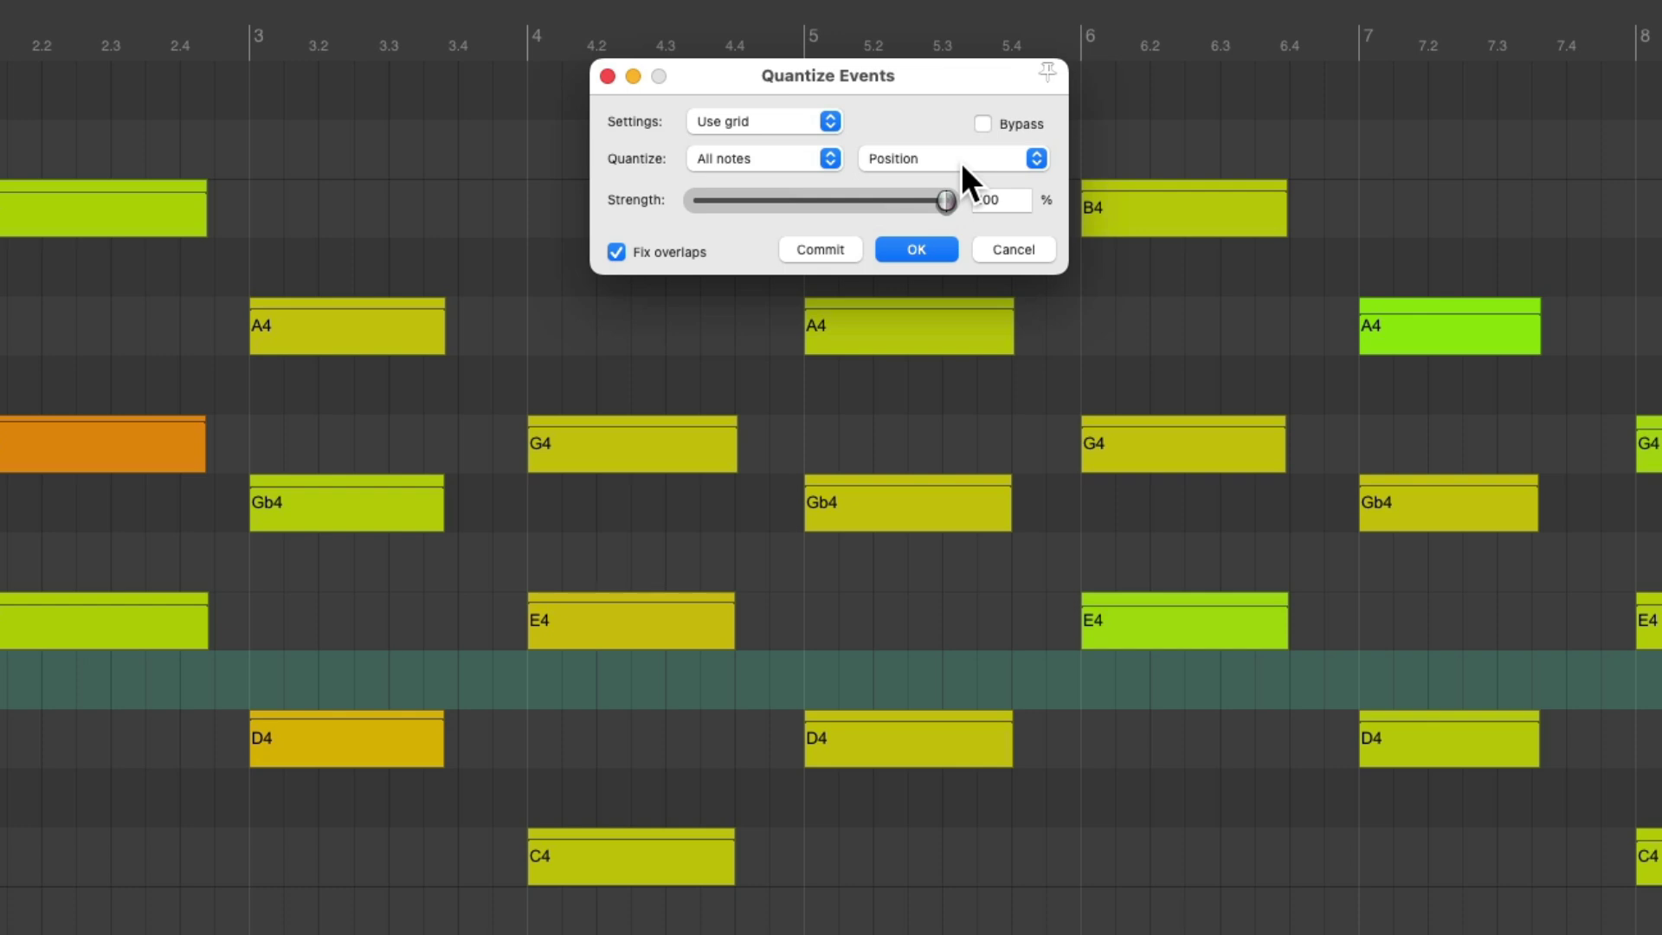
click(982, 124)
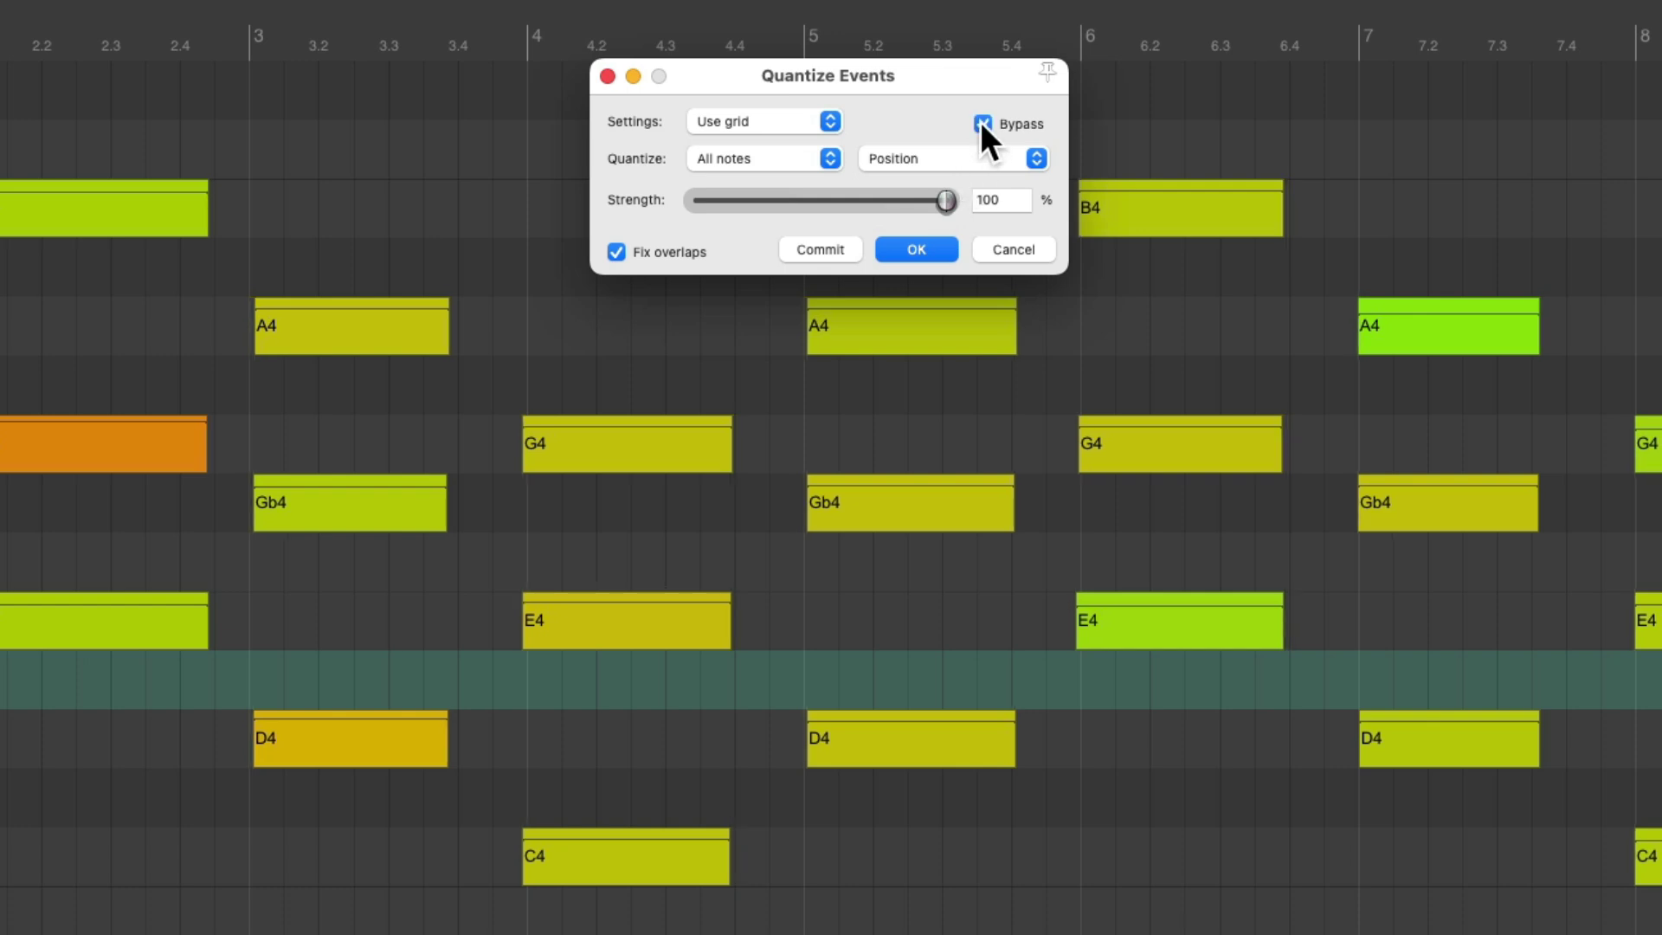
click(982, 124)
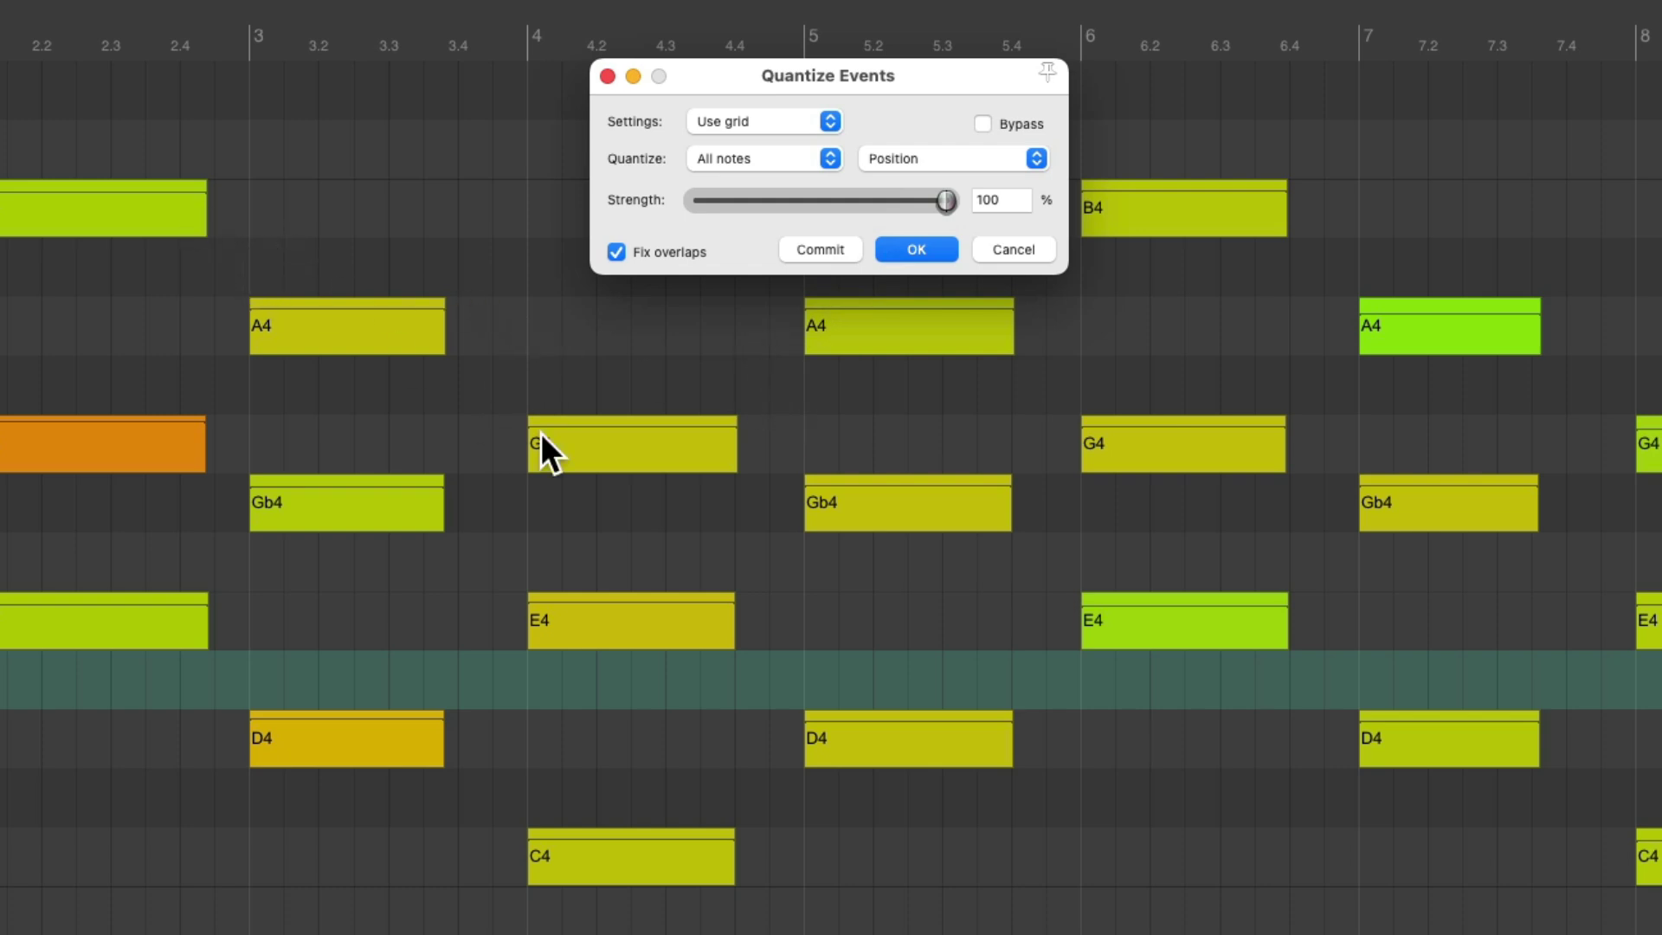
click(943, 154)
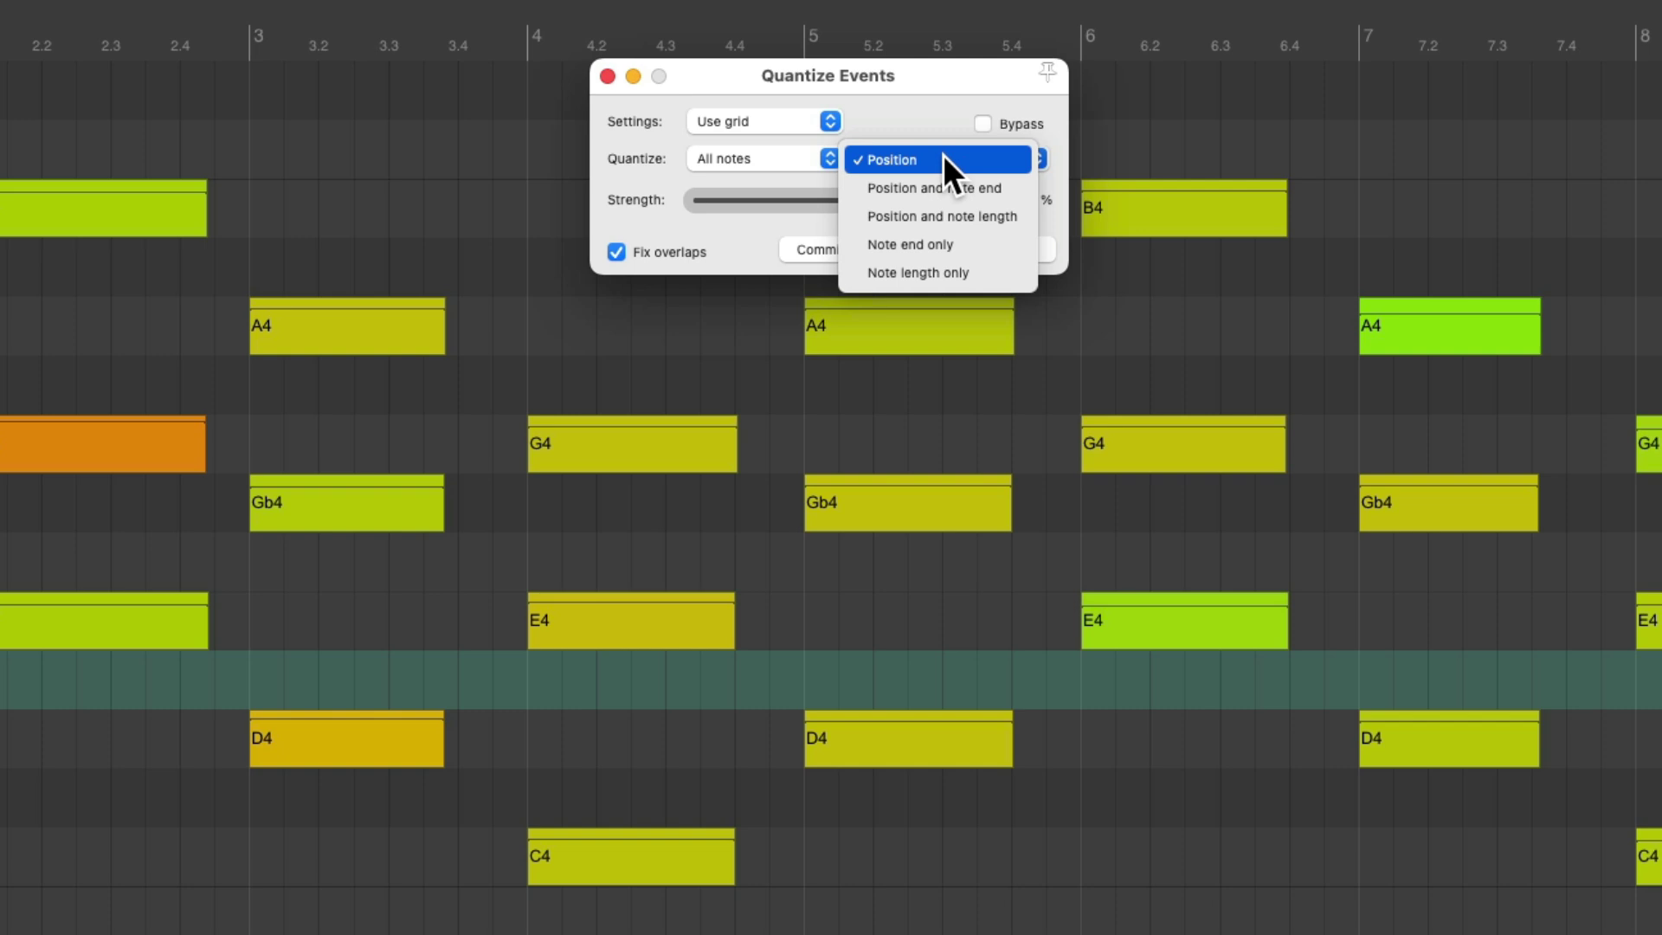
click(1012, 188)
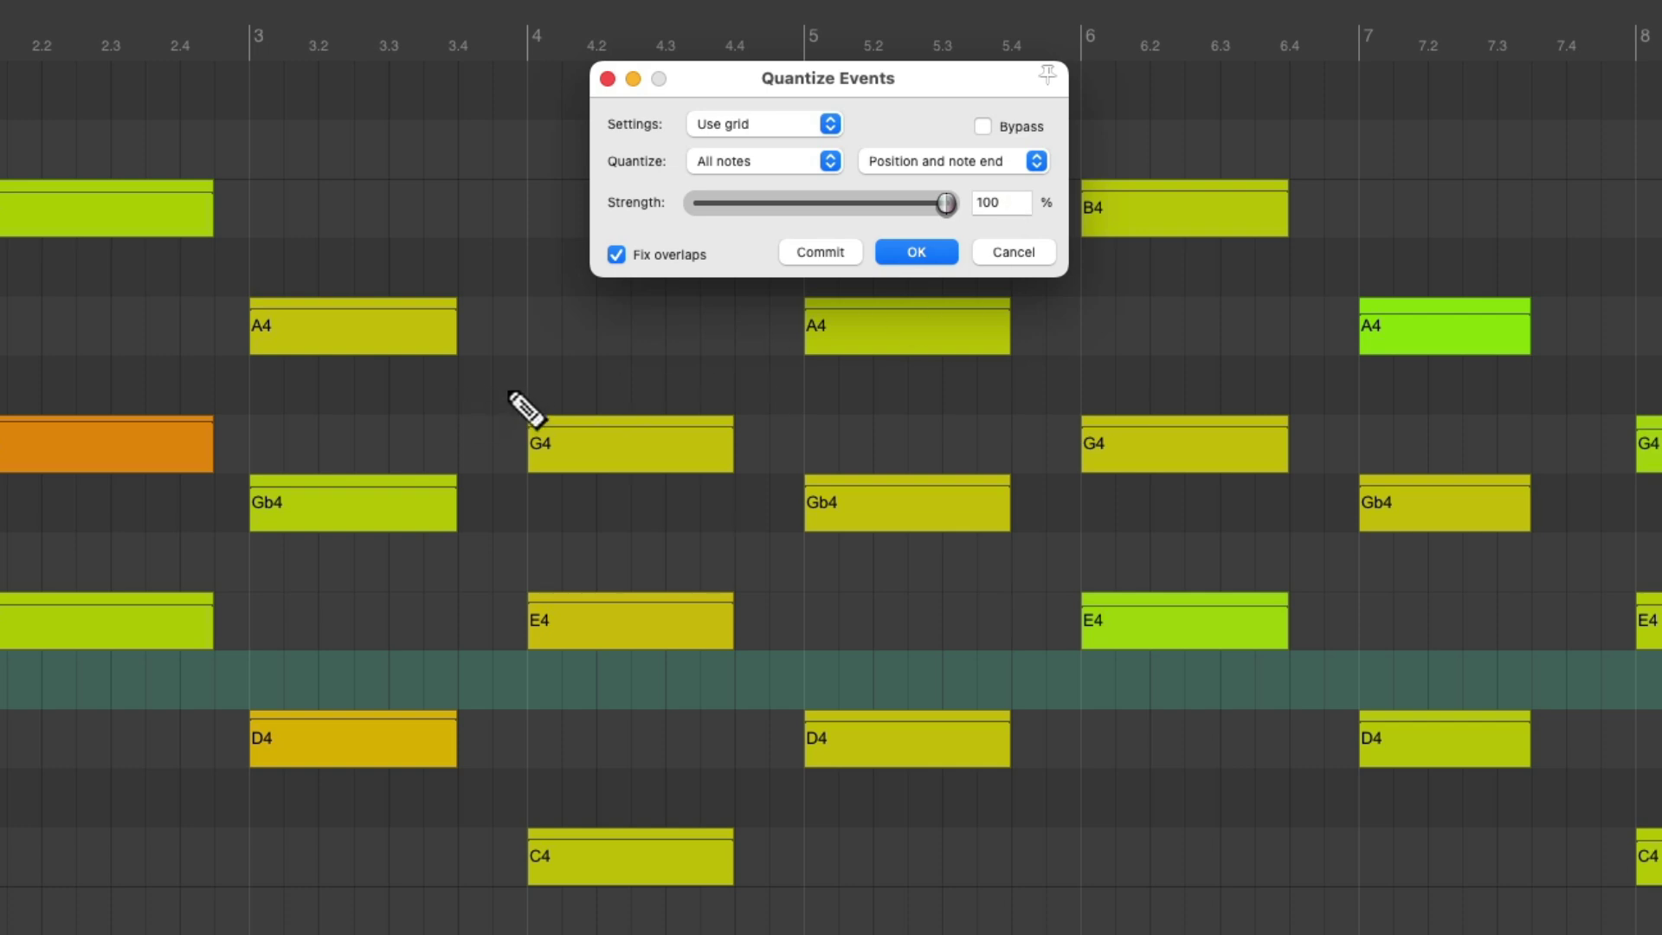
- Try Manual settings, return to Use grid, set quantize to Position only, and apply
click(830, 124)
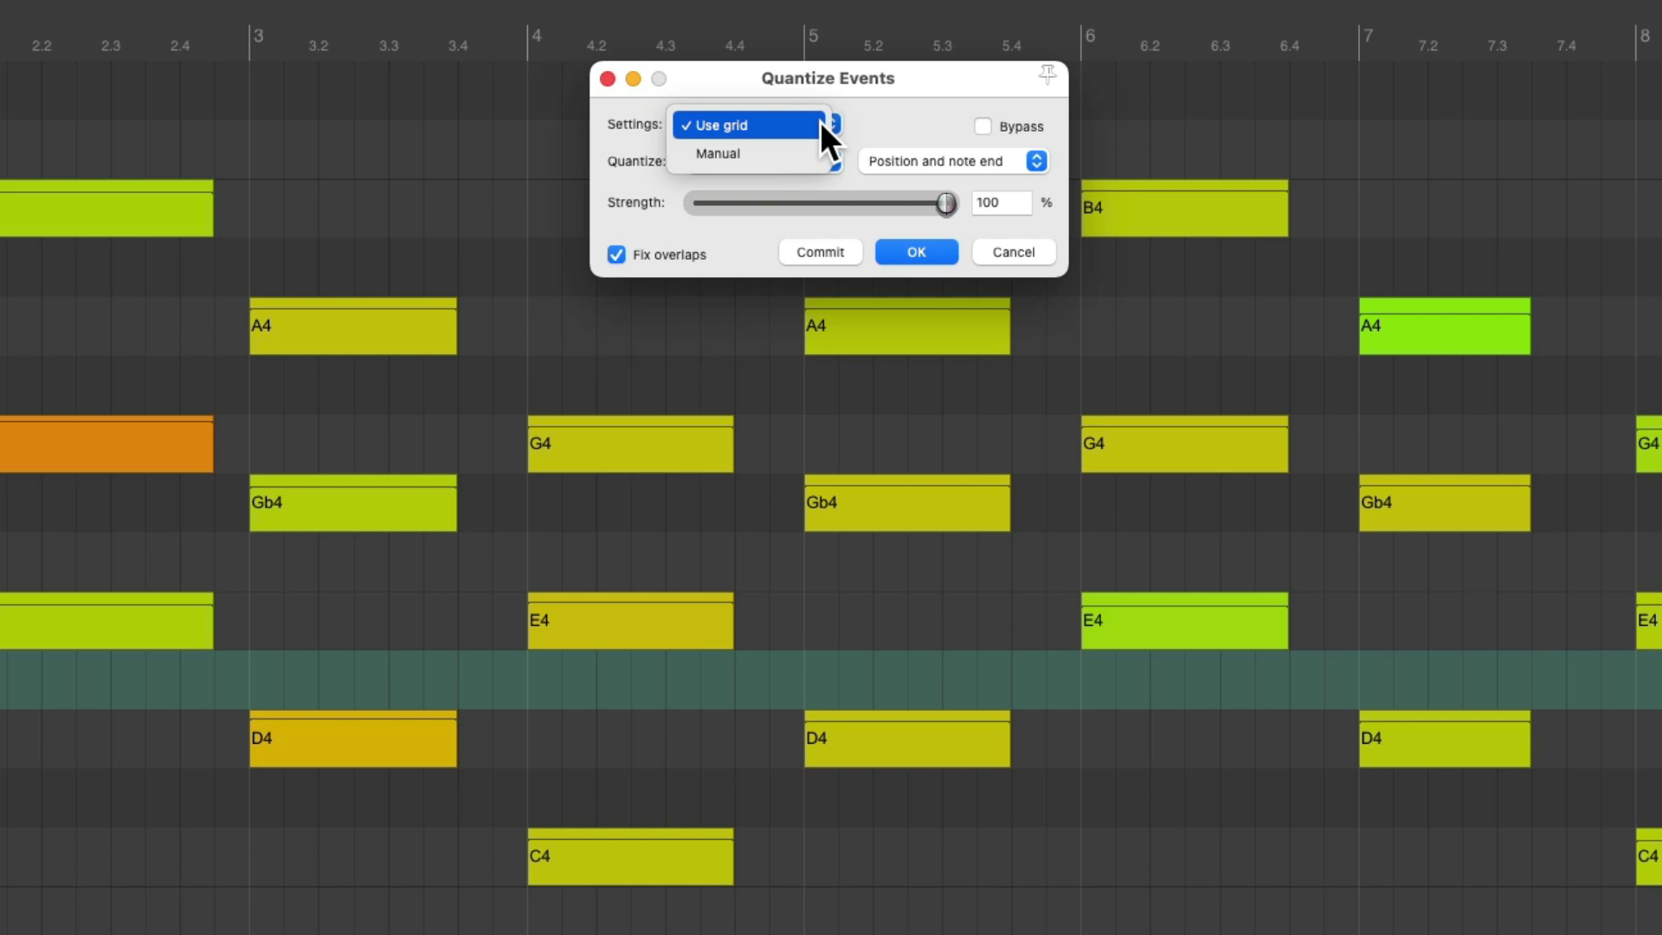
click(818, 156)
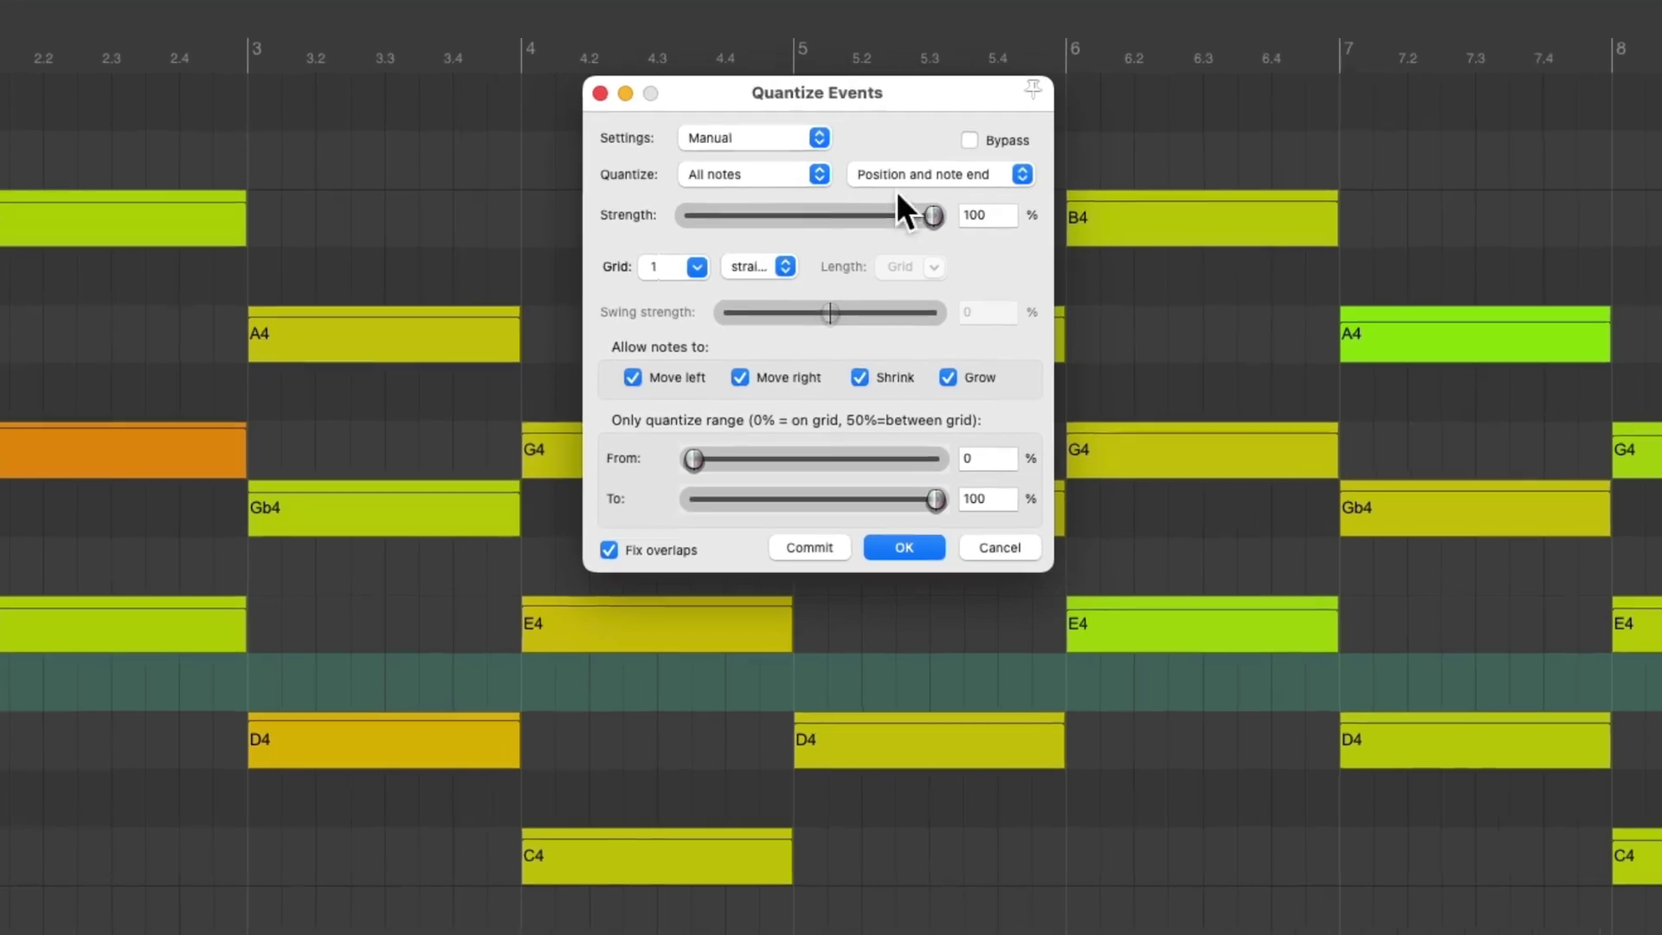
click(746, 208)
click(819, 106)
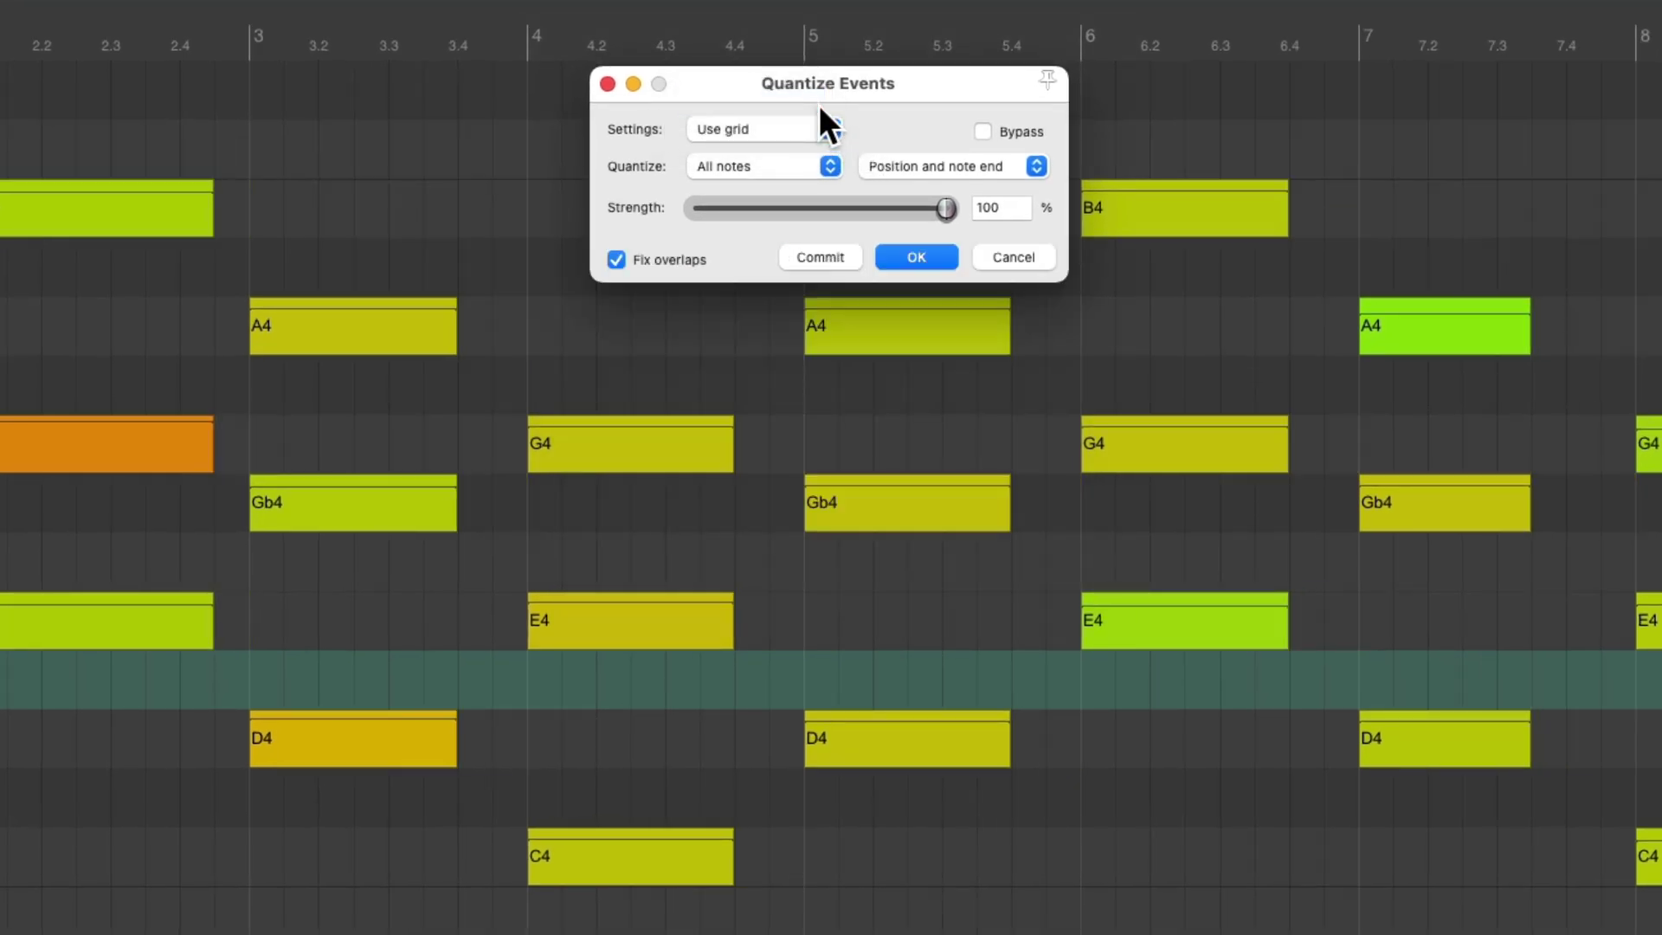
click(938, 163)
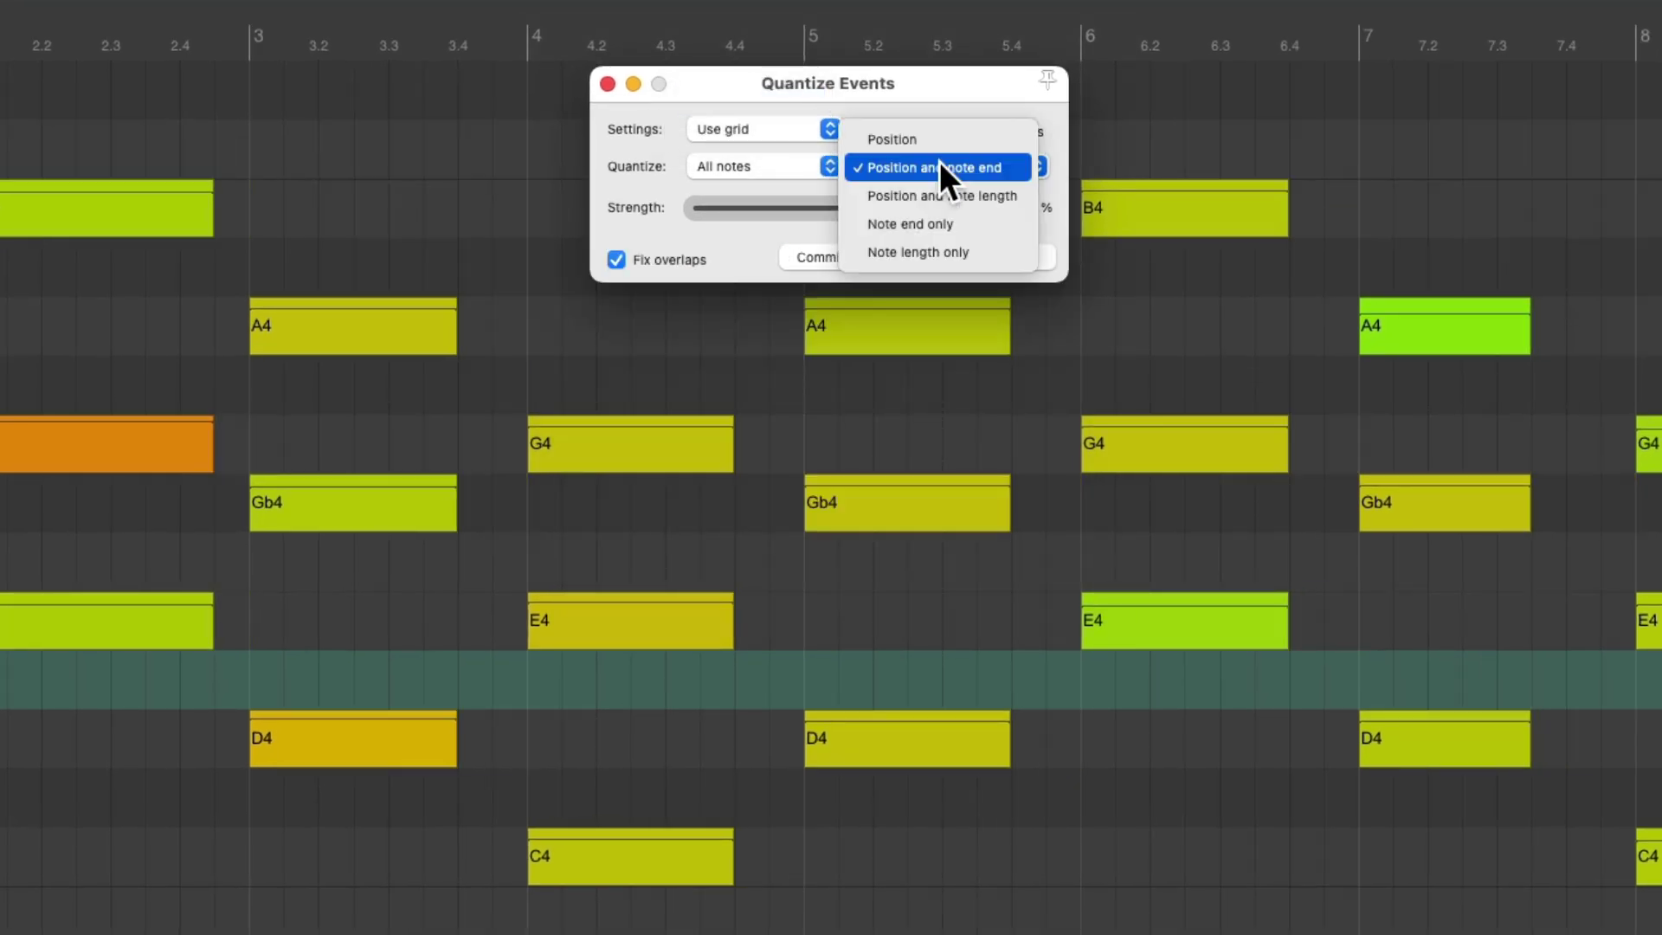
click(946, 135)
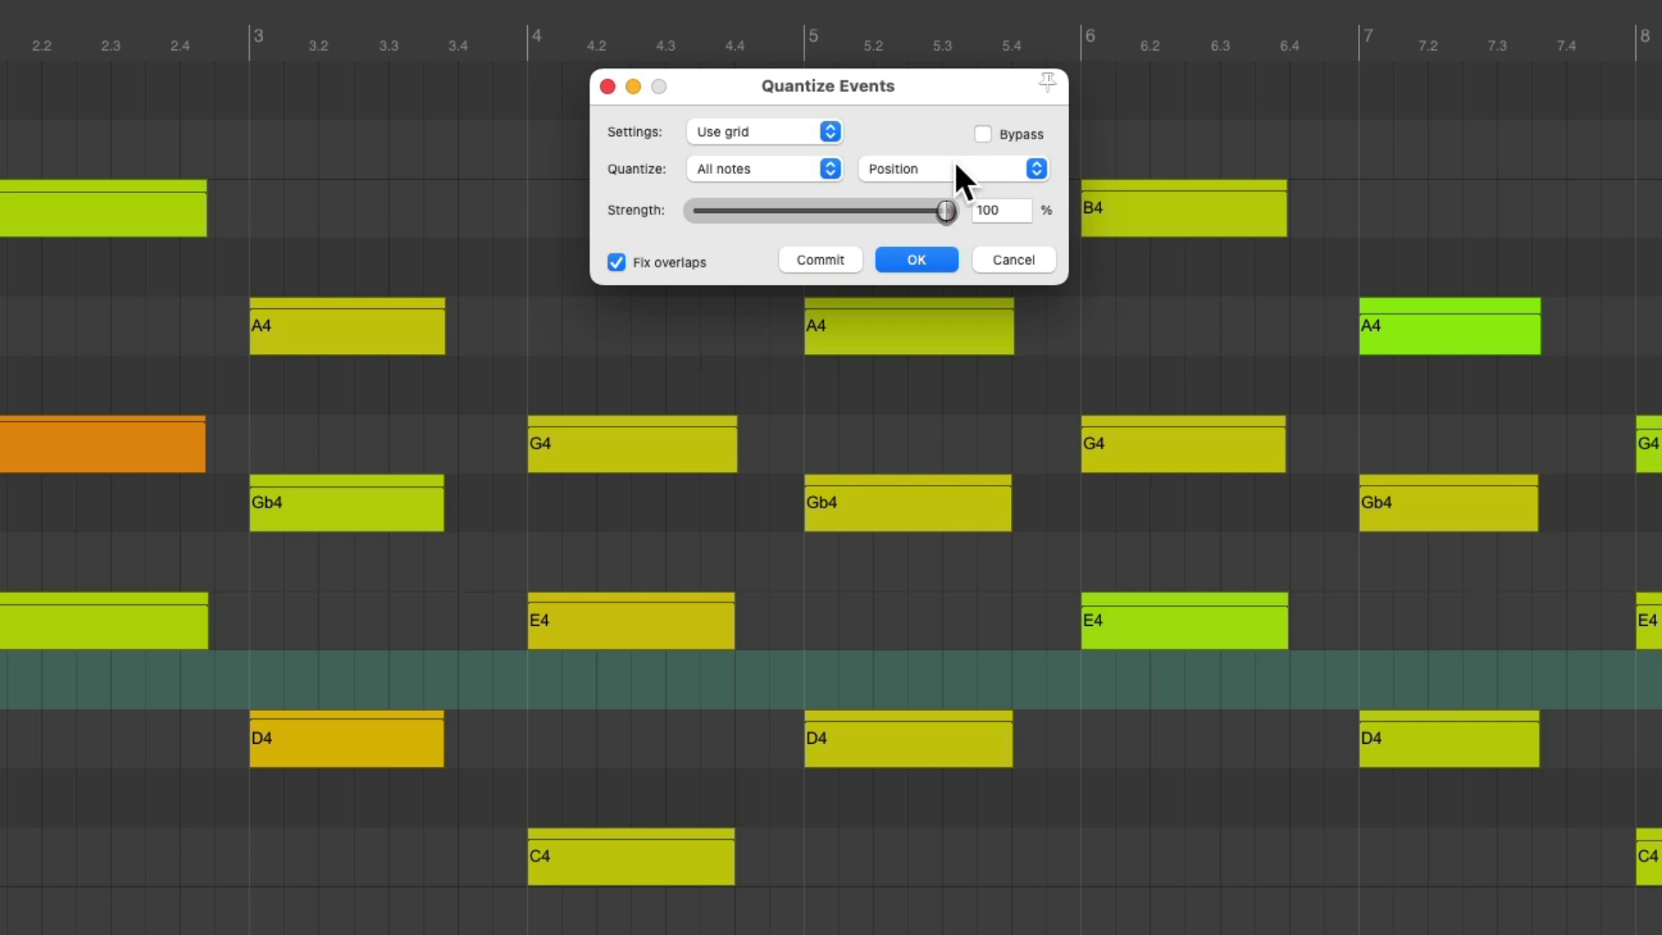
click(919, 255)
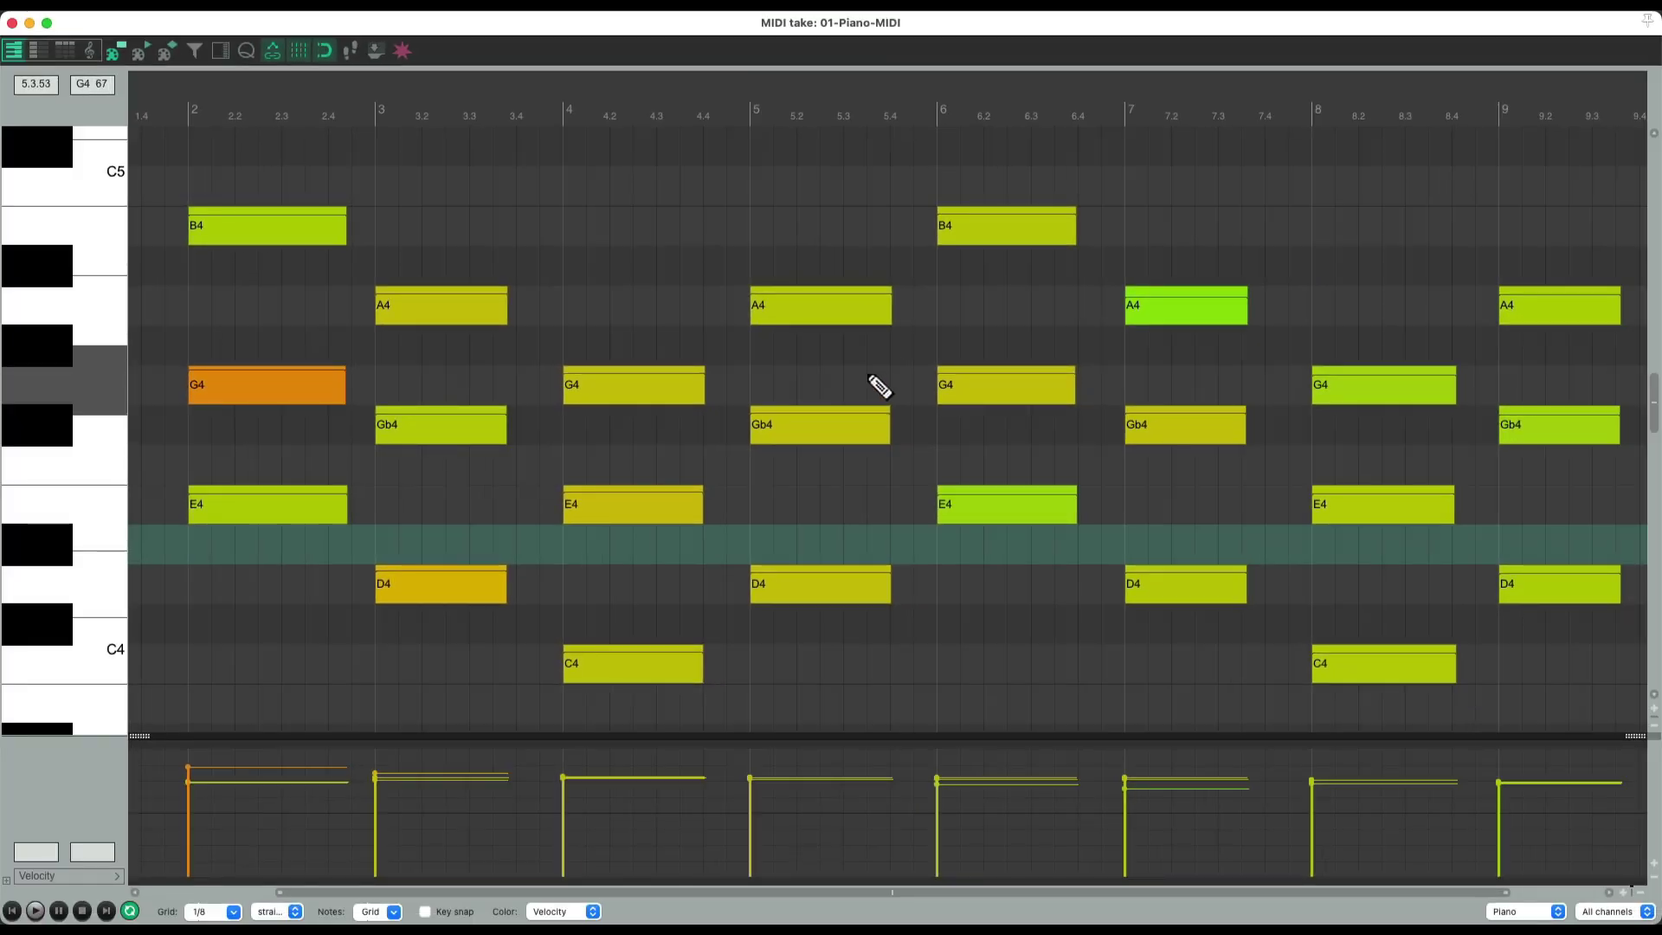
- Extend all notes to the next note's start, undo back to the shorter lengths, and deselect all
key(ctrl+a)
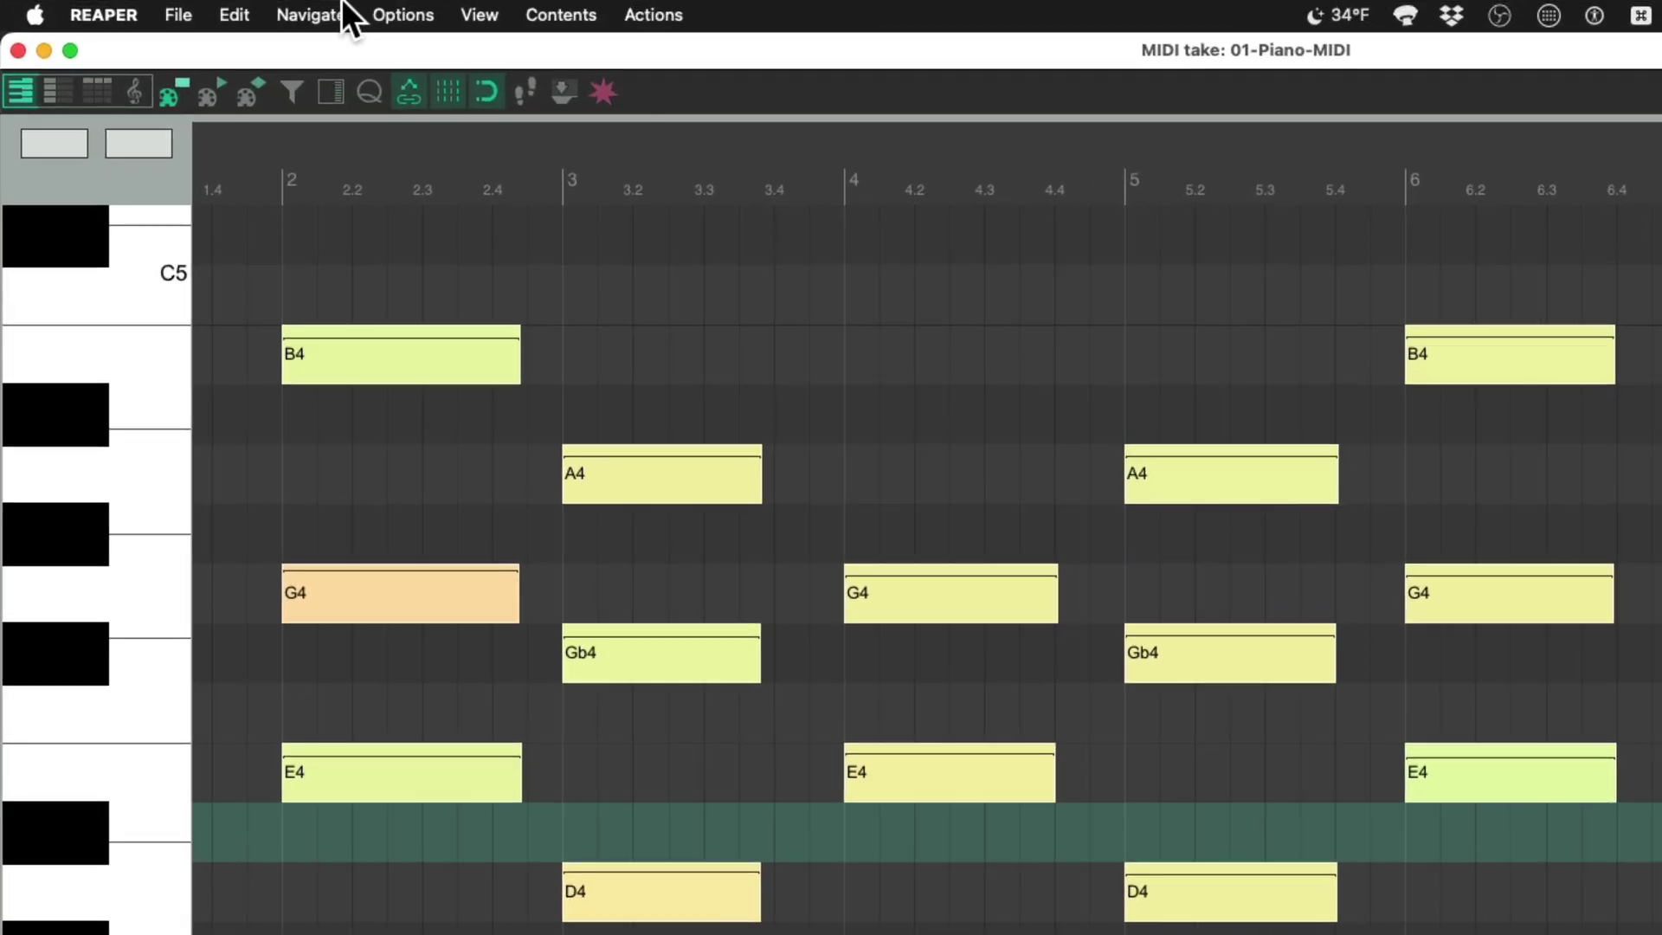
click(166, 1)
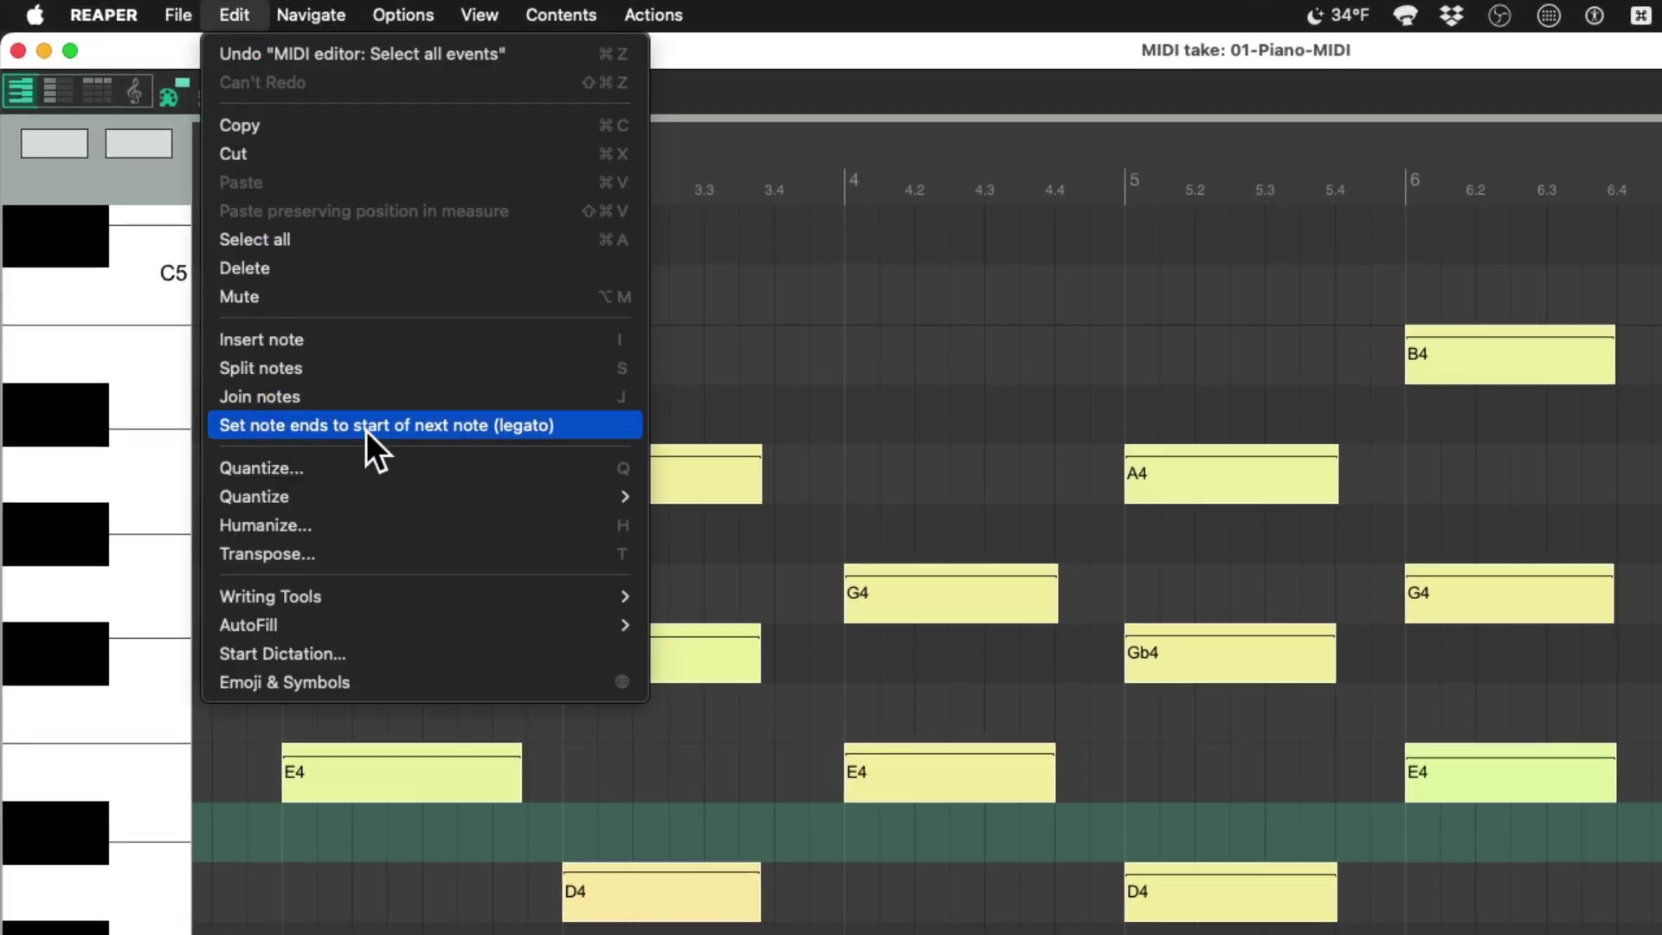
click(497, 429)
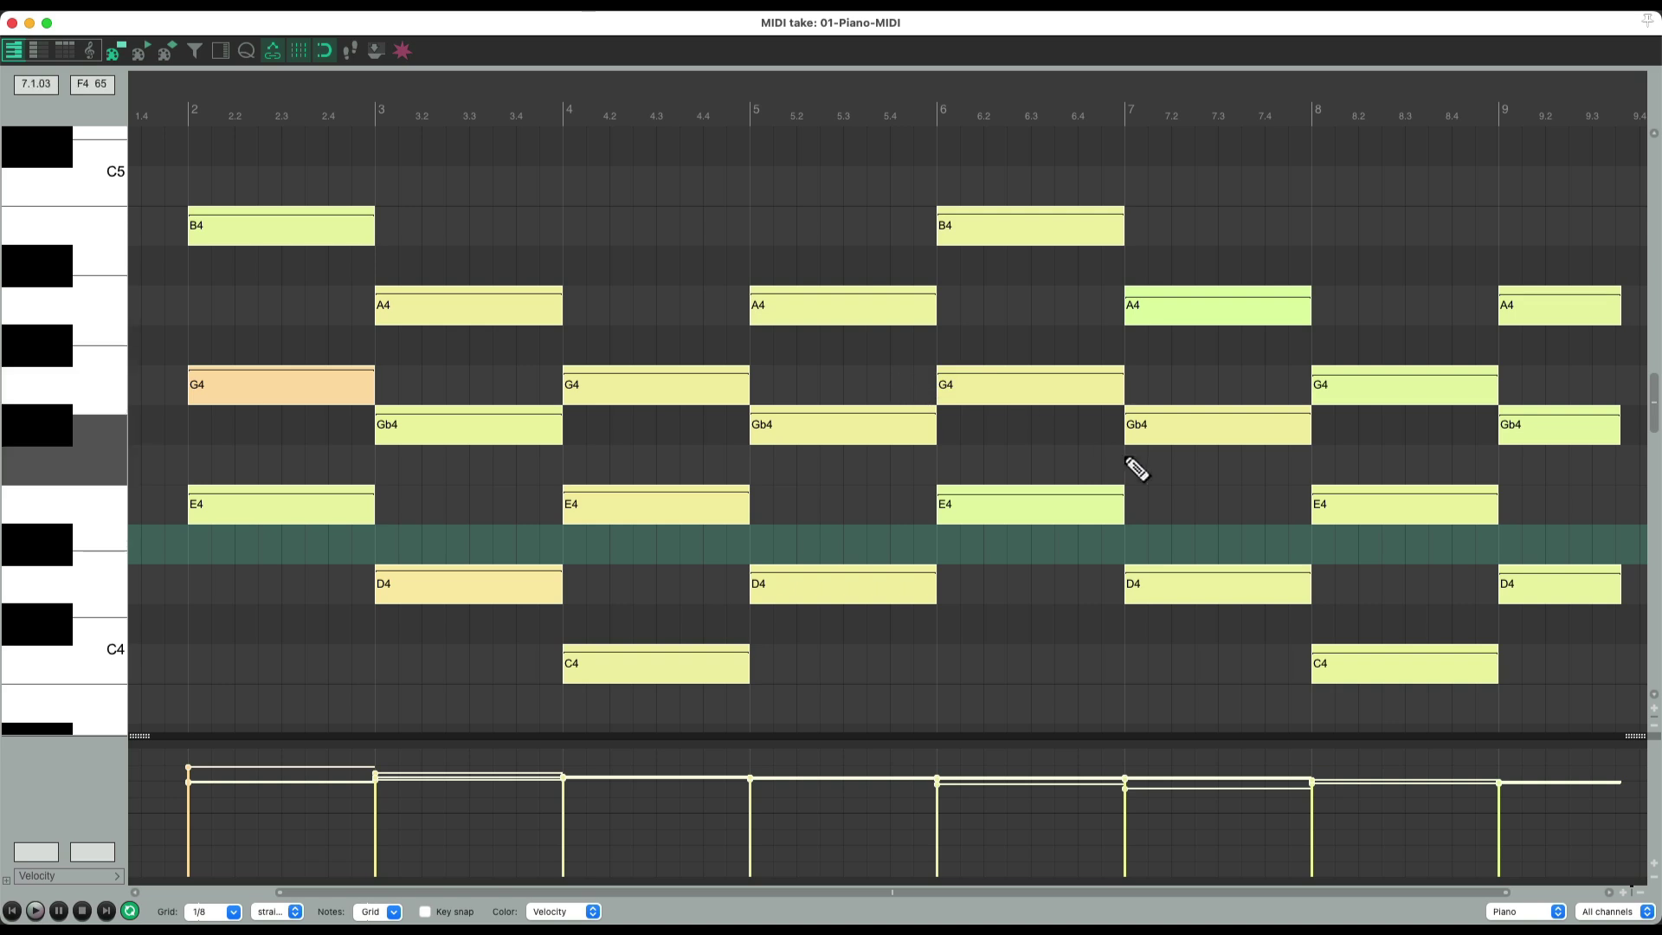
scroll(1131, 464, right, 5)
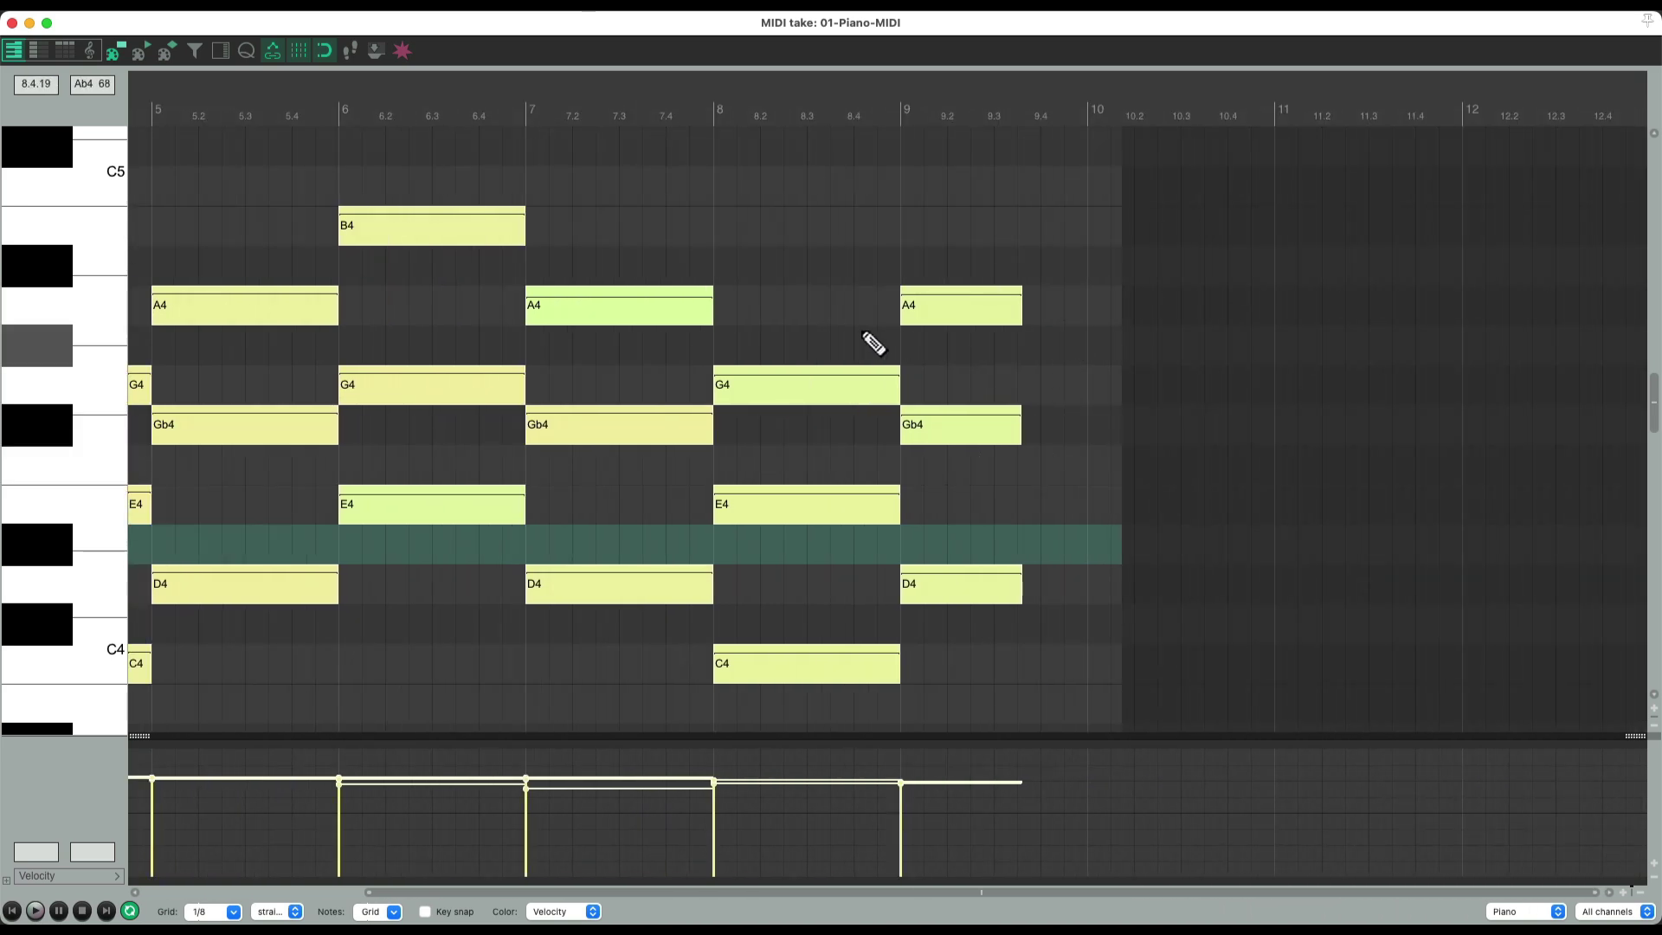
scroll(872, 342, left, 5)
scroll(873, 343, left, 1)
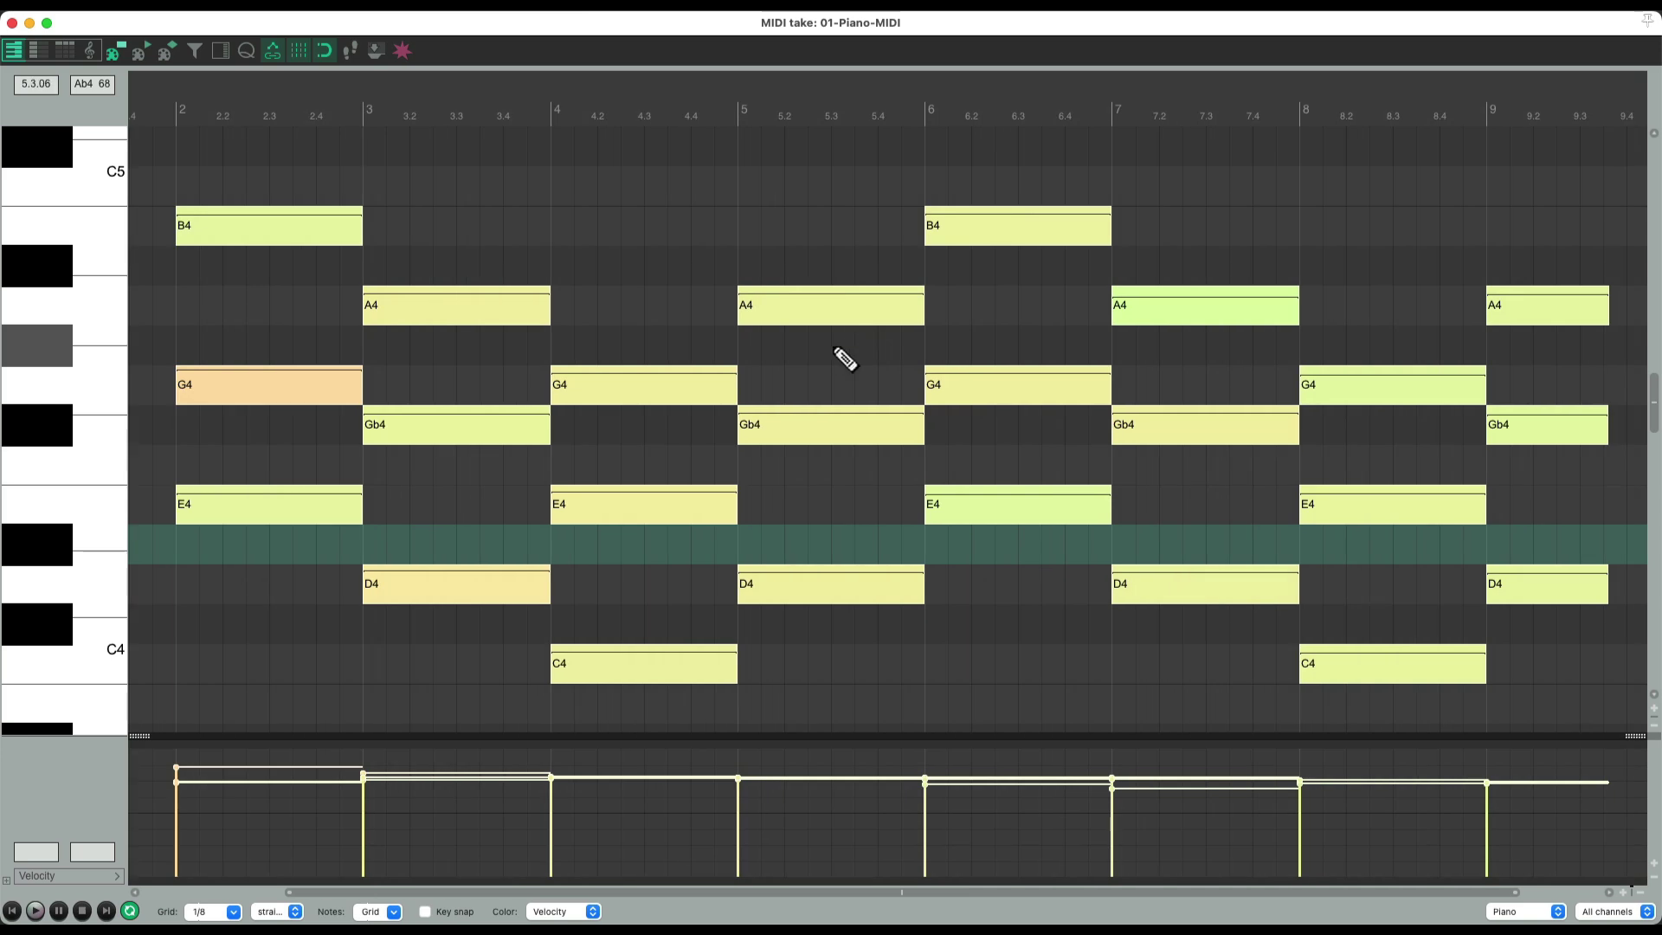
key(ctrl+z)
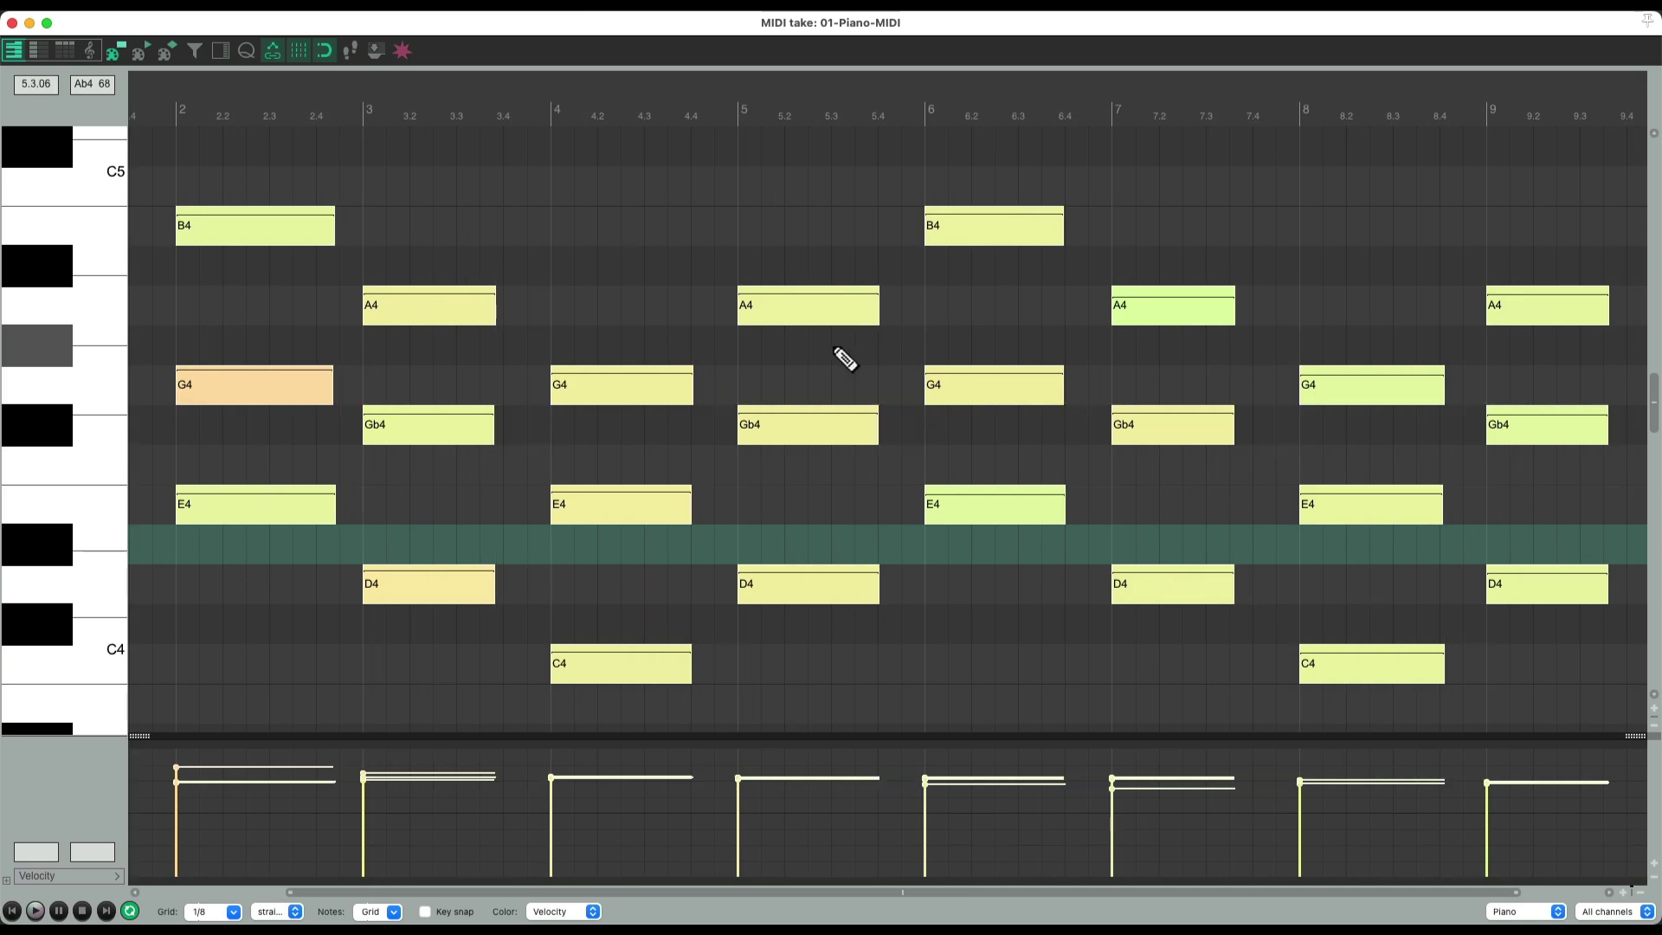
key(ctrl+a)
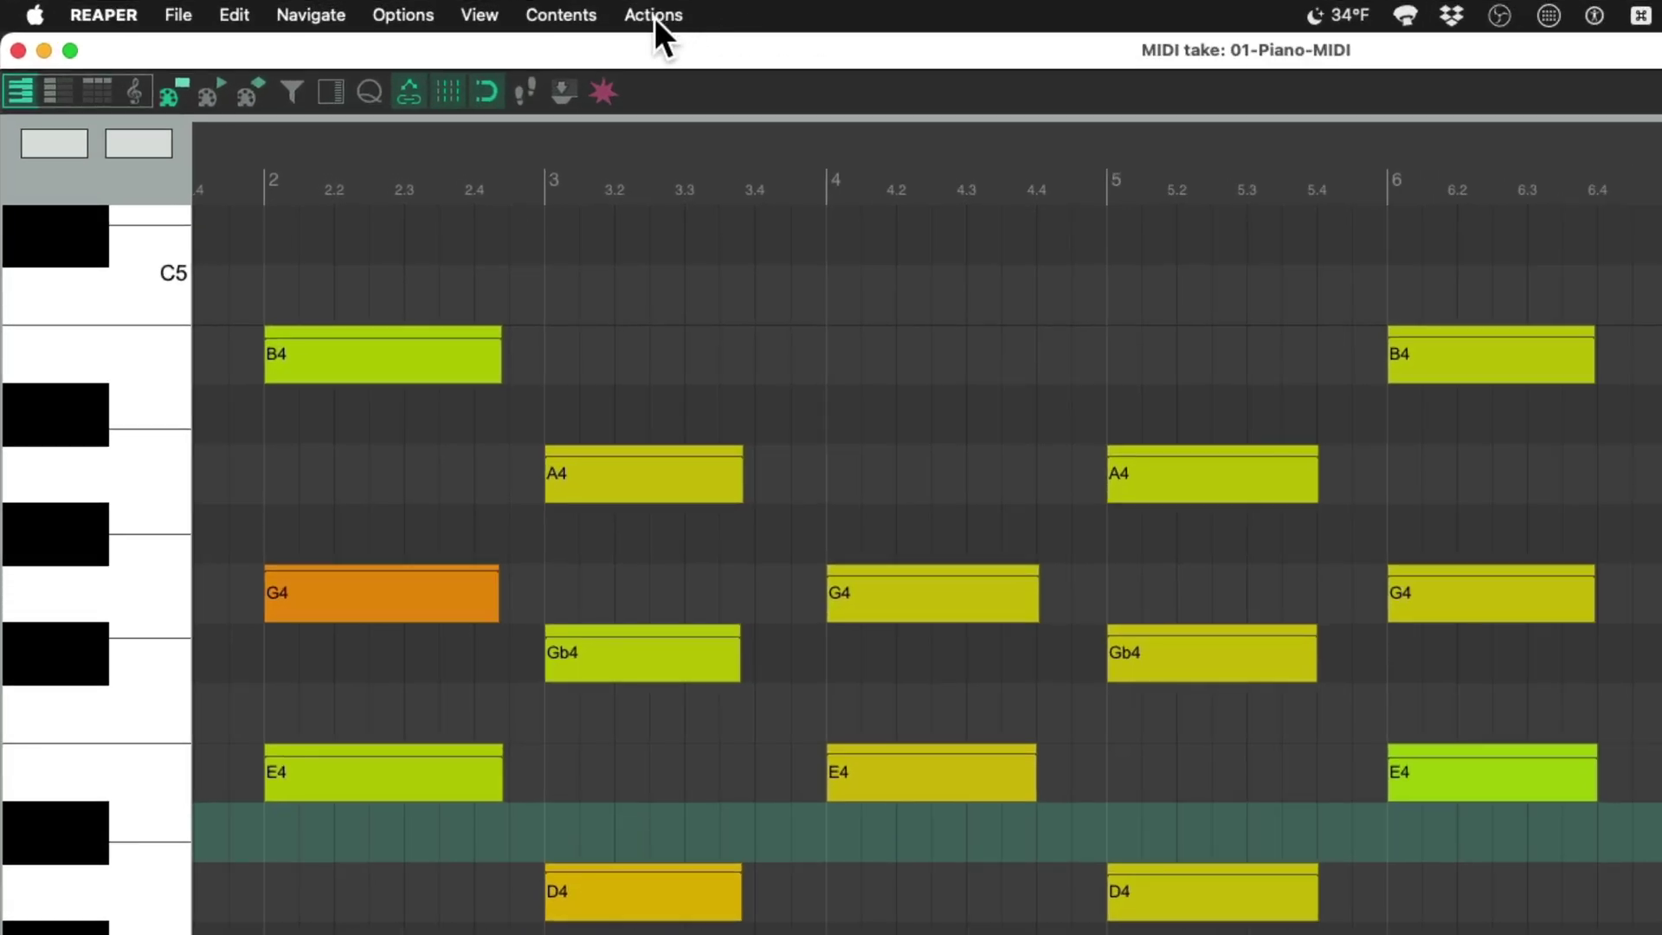
- Assign the E key to 'Trim right edge of note to edit cursor' in the Actions list
click(435, 0)
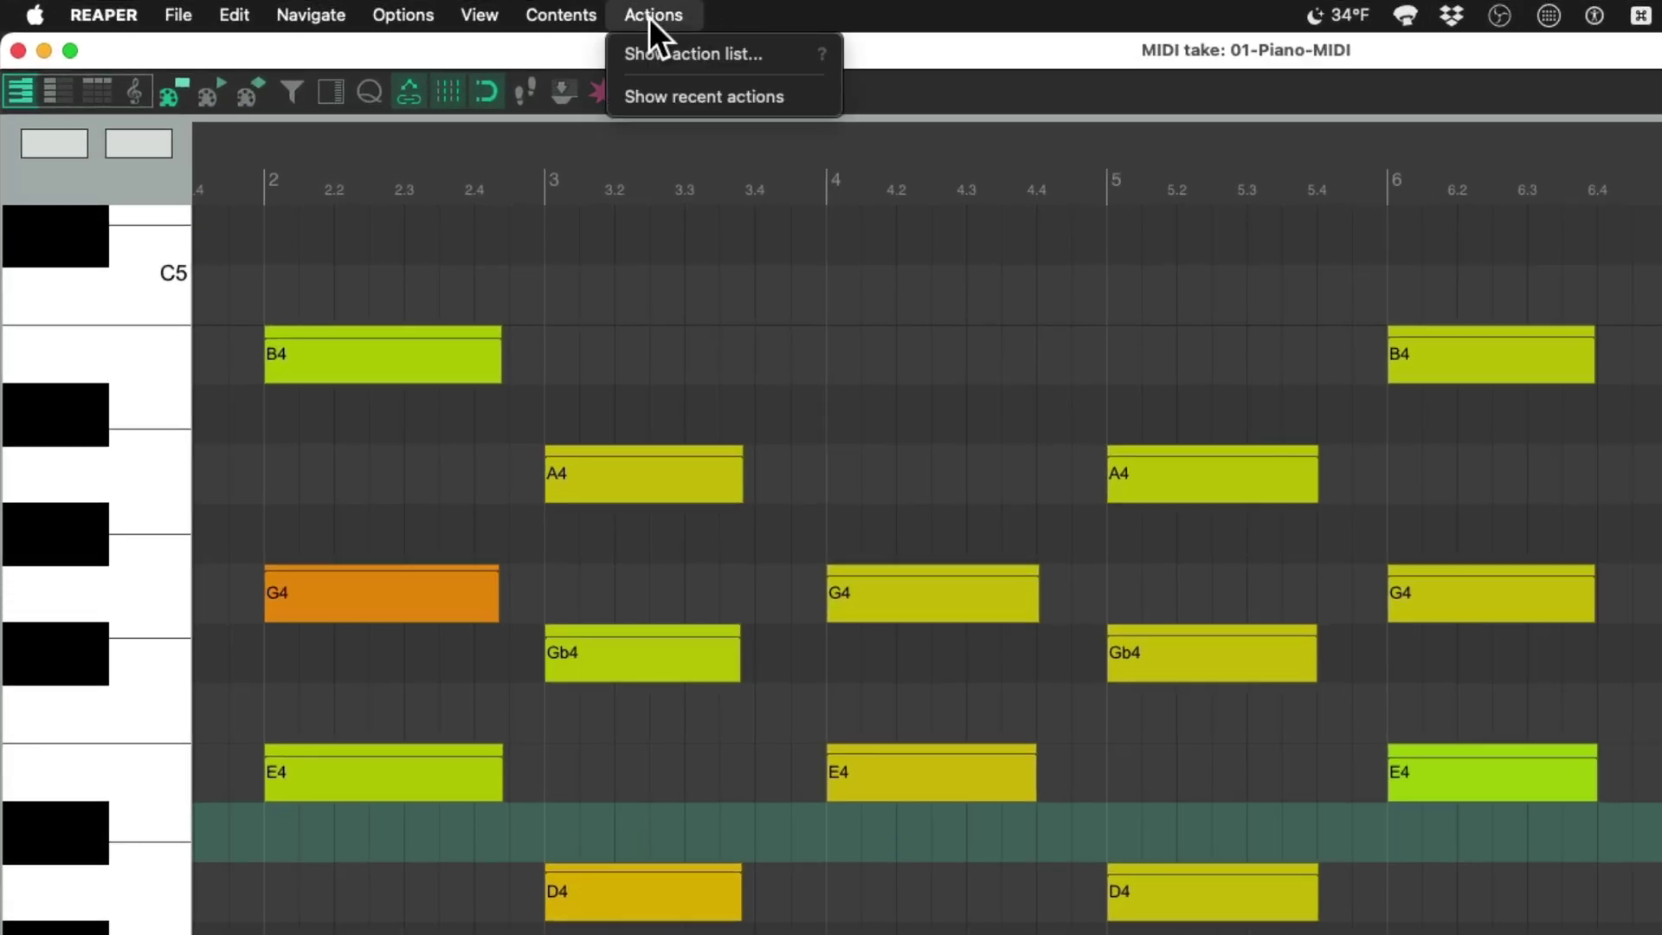
click(616, 57)
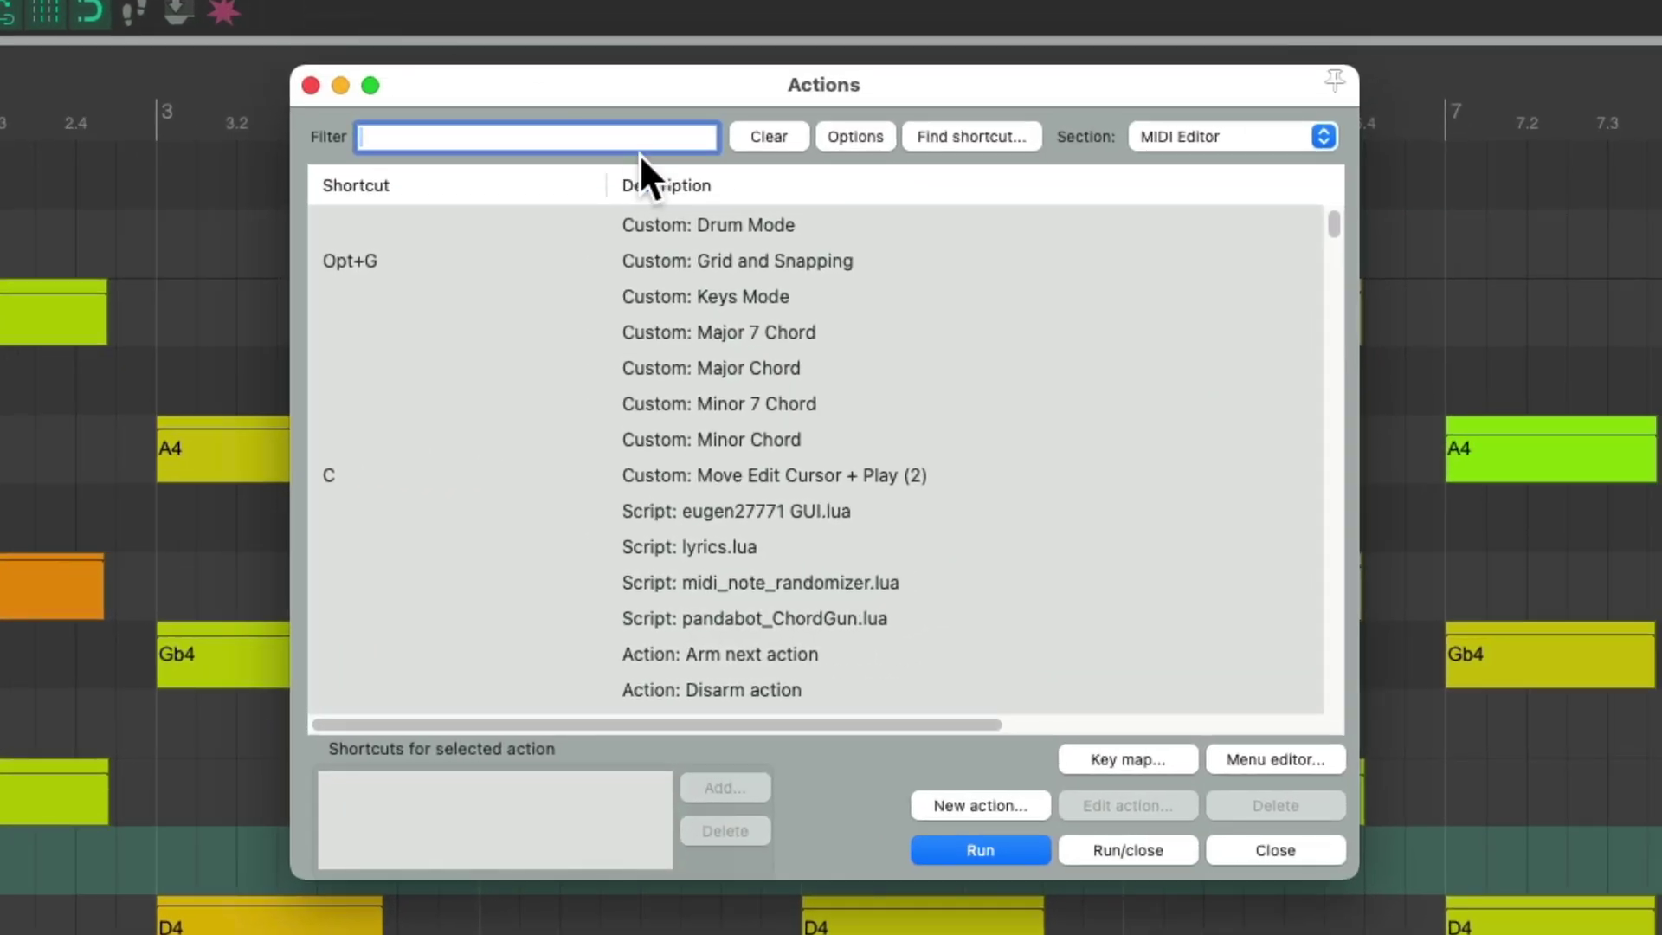
text(trim right)
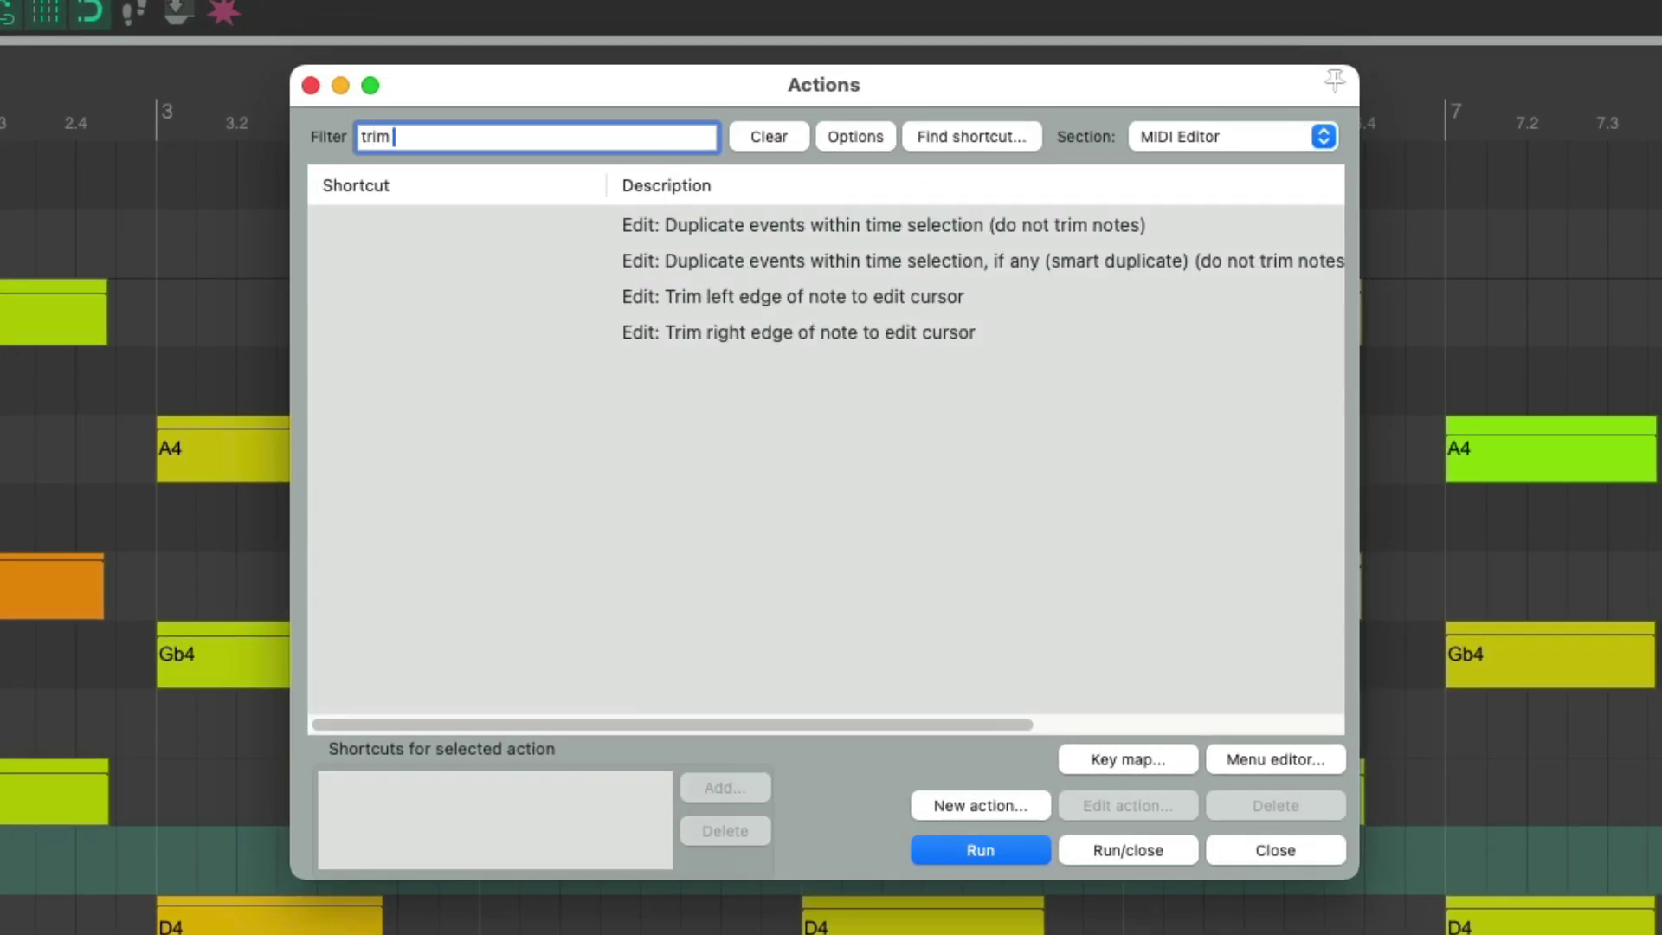
click(760, 224)
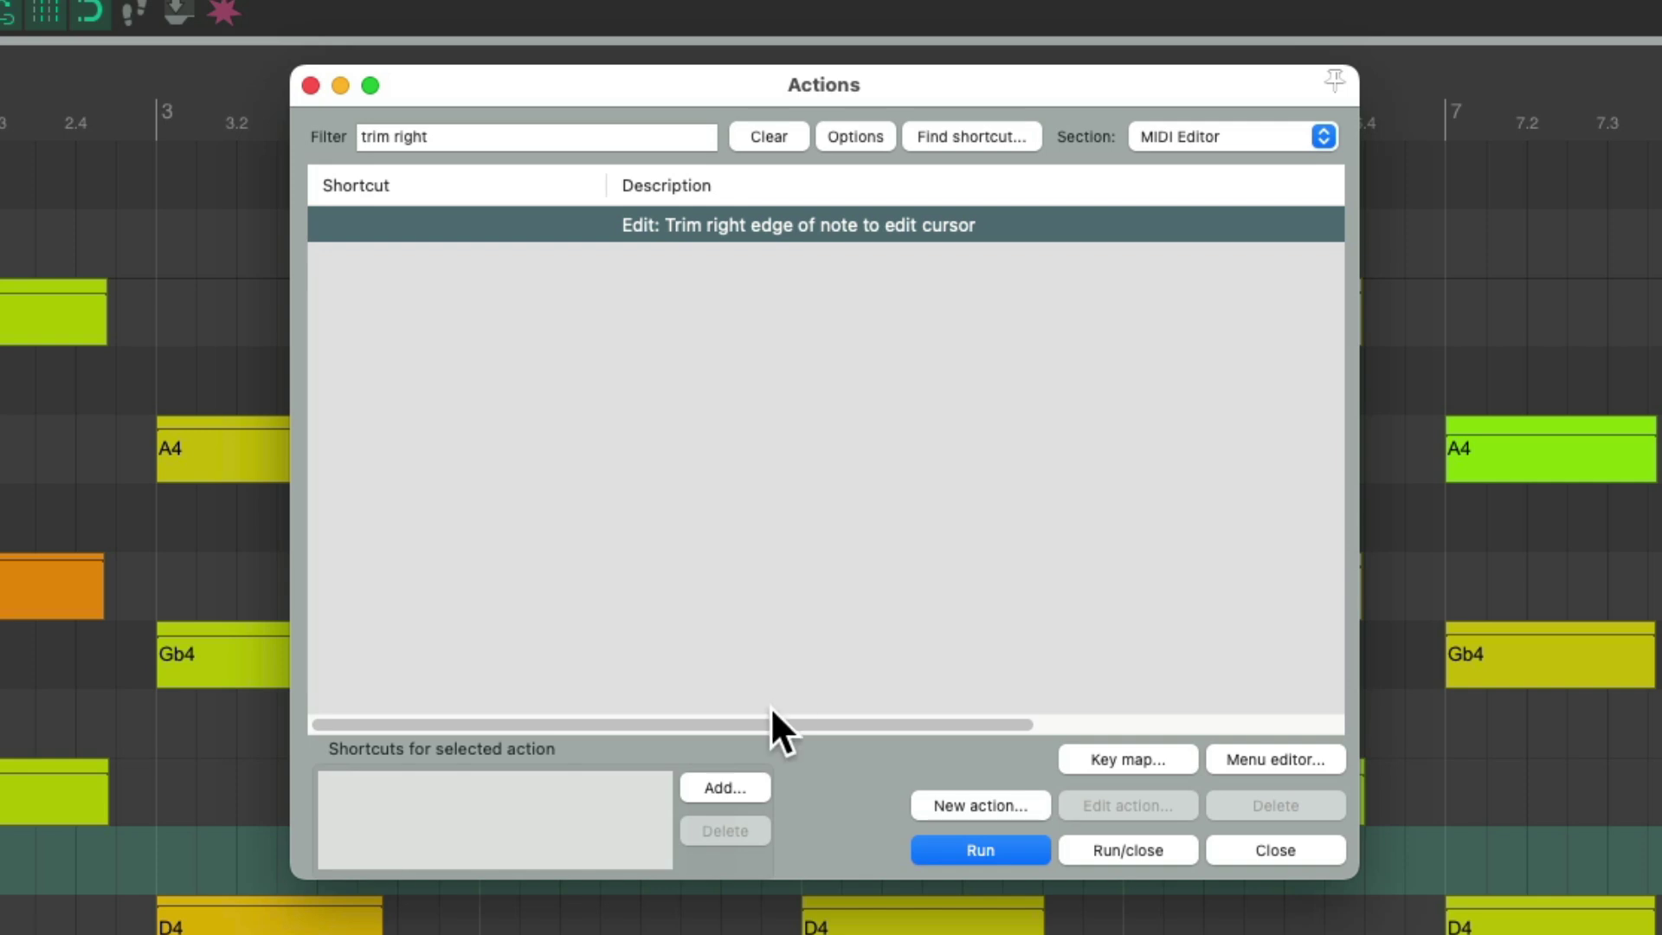
click(723, 787)
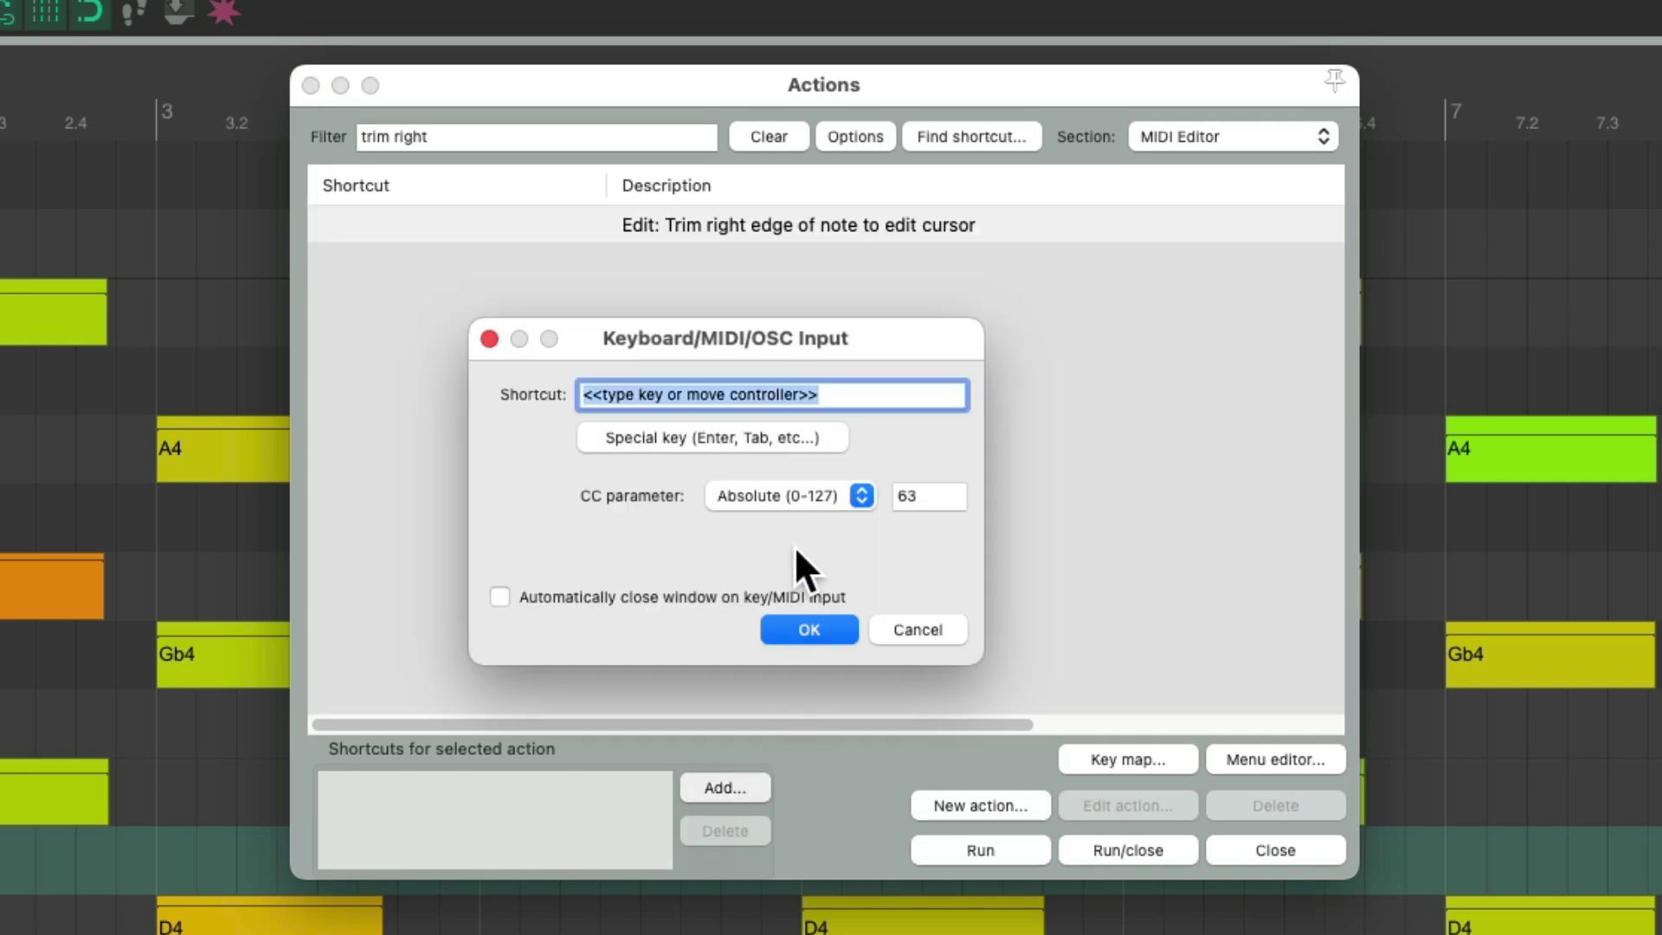
key(e)
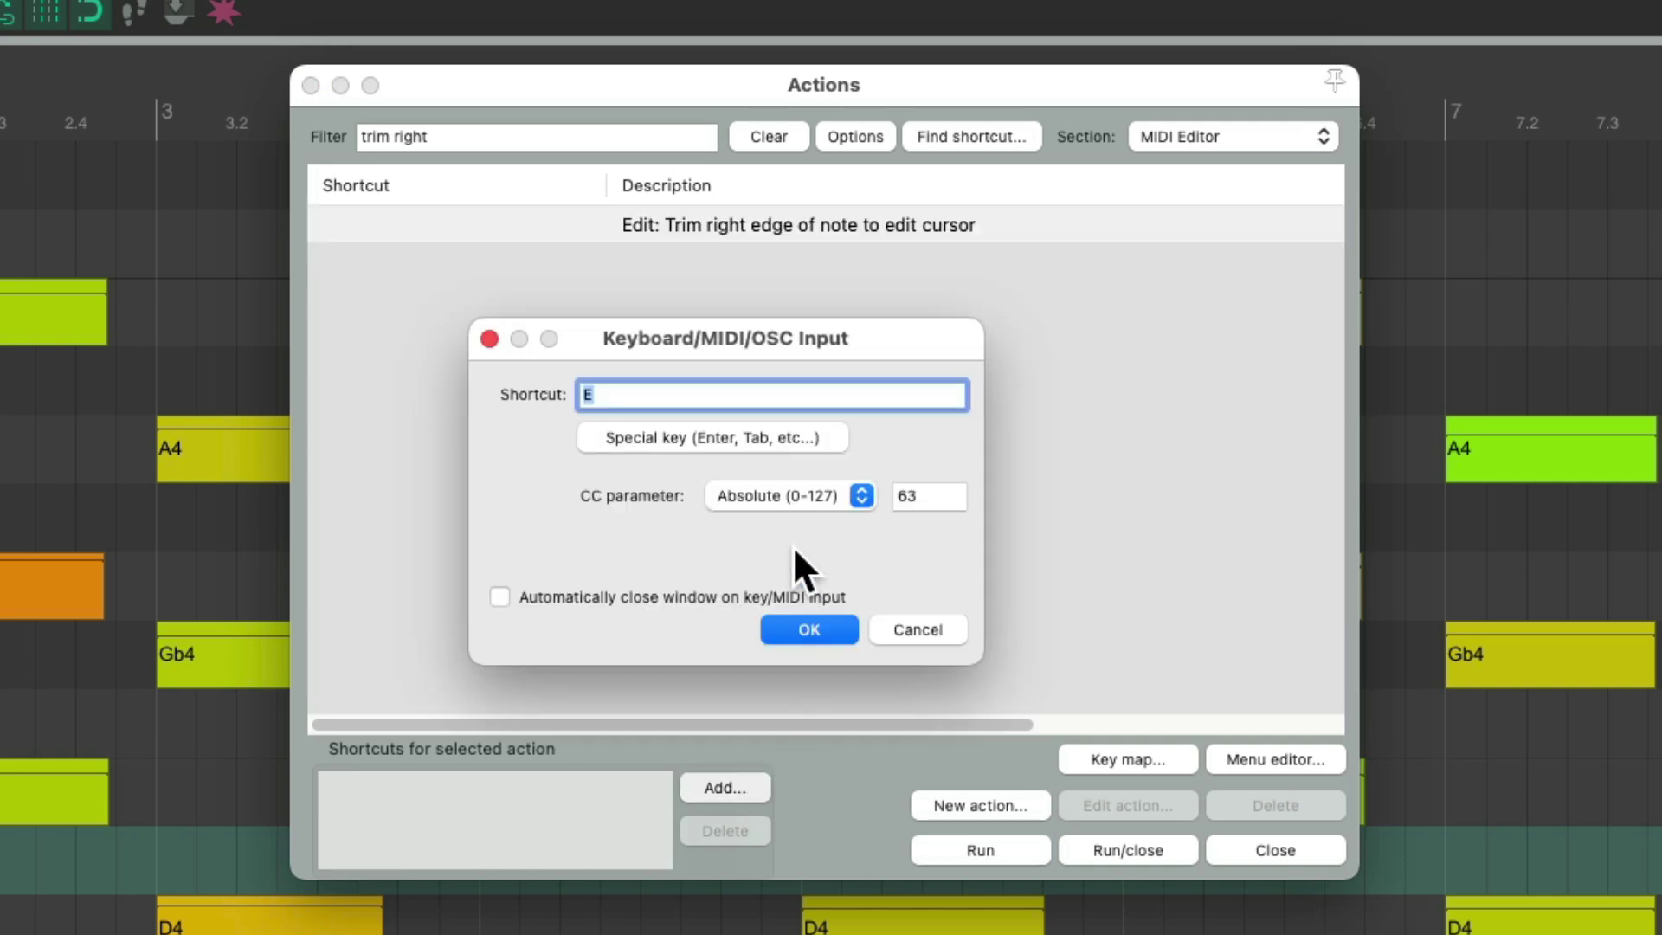
key(Return)
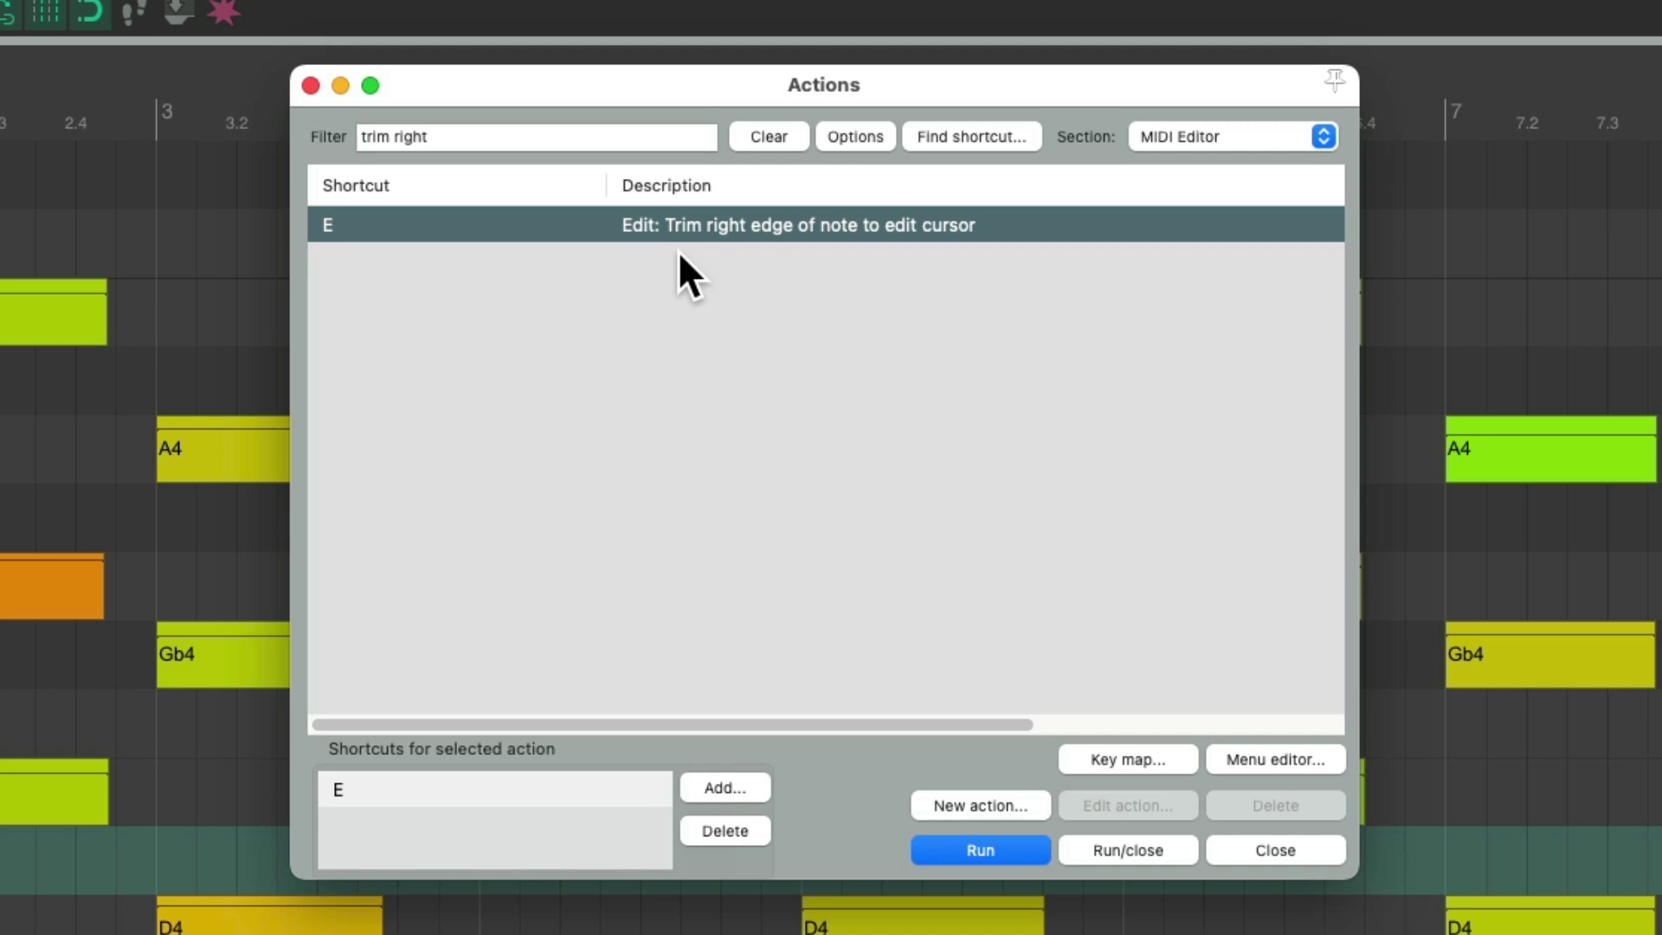
key(Escape)
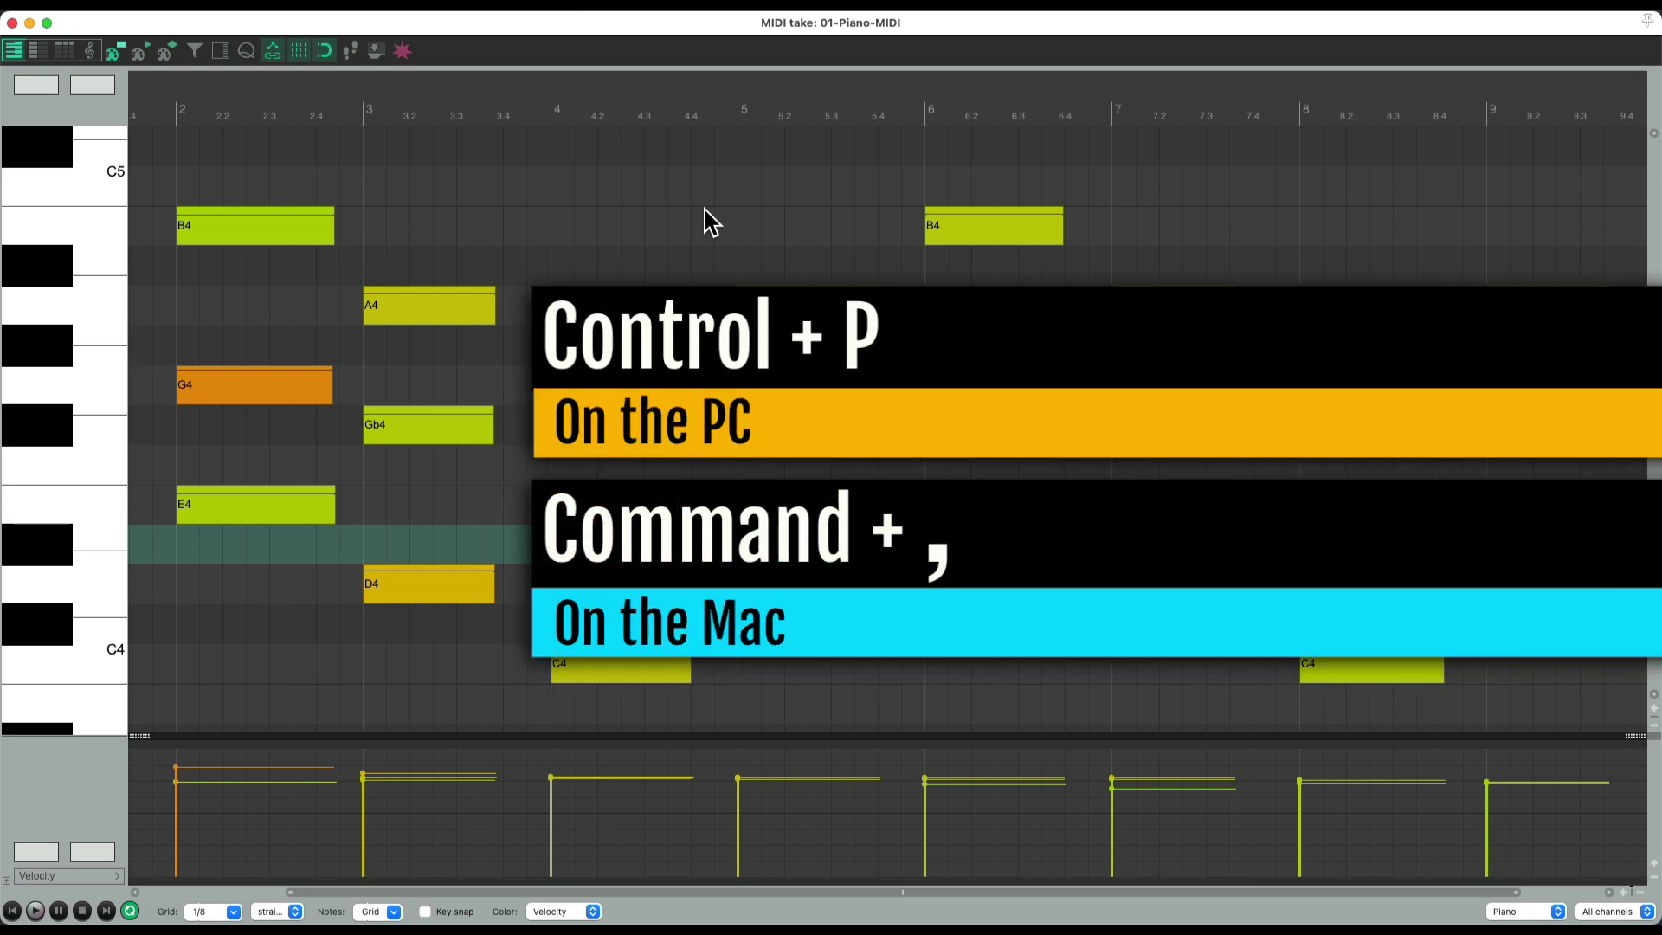
key(super+comma)
scroll(475, 277, down, 4)
scroll(379, 367, down, 10)
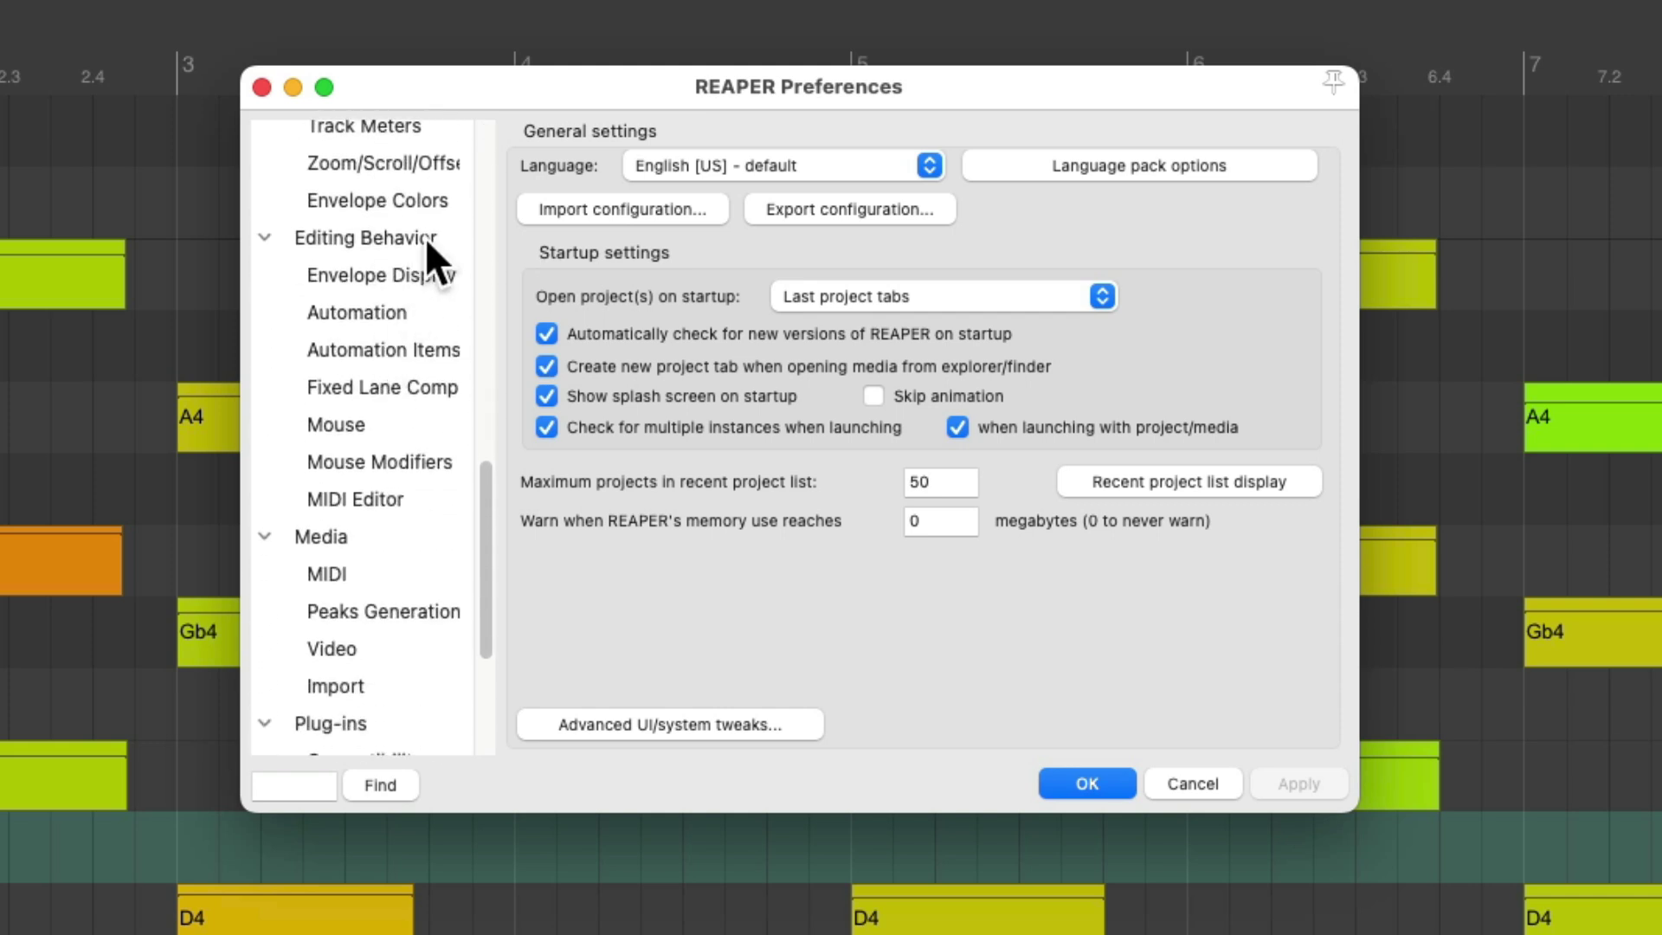
click(409, 460)
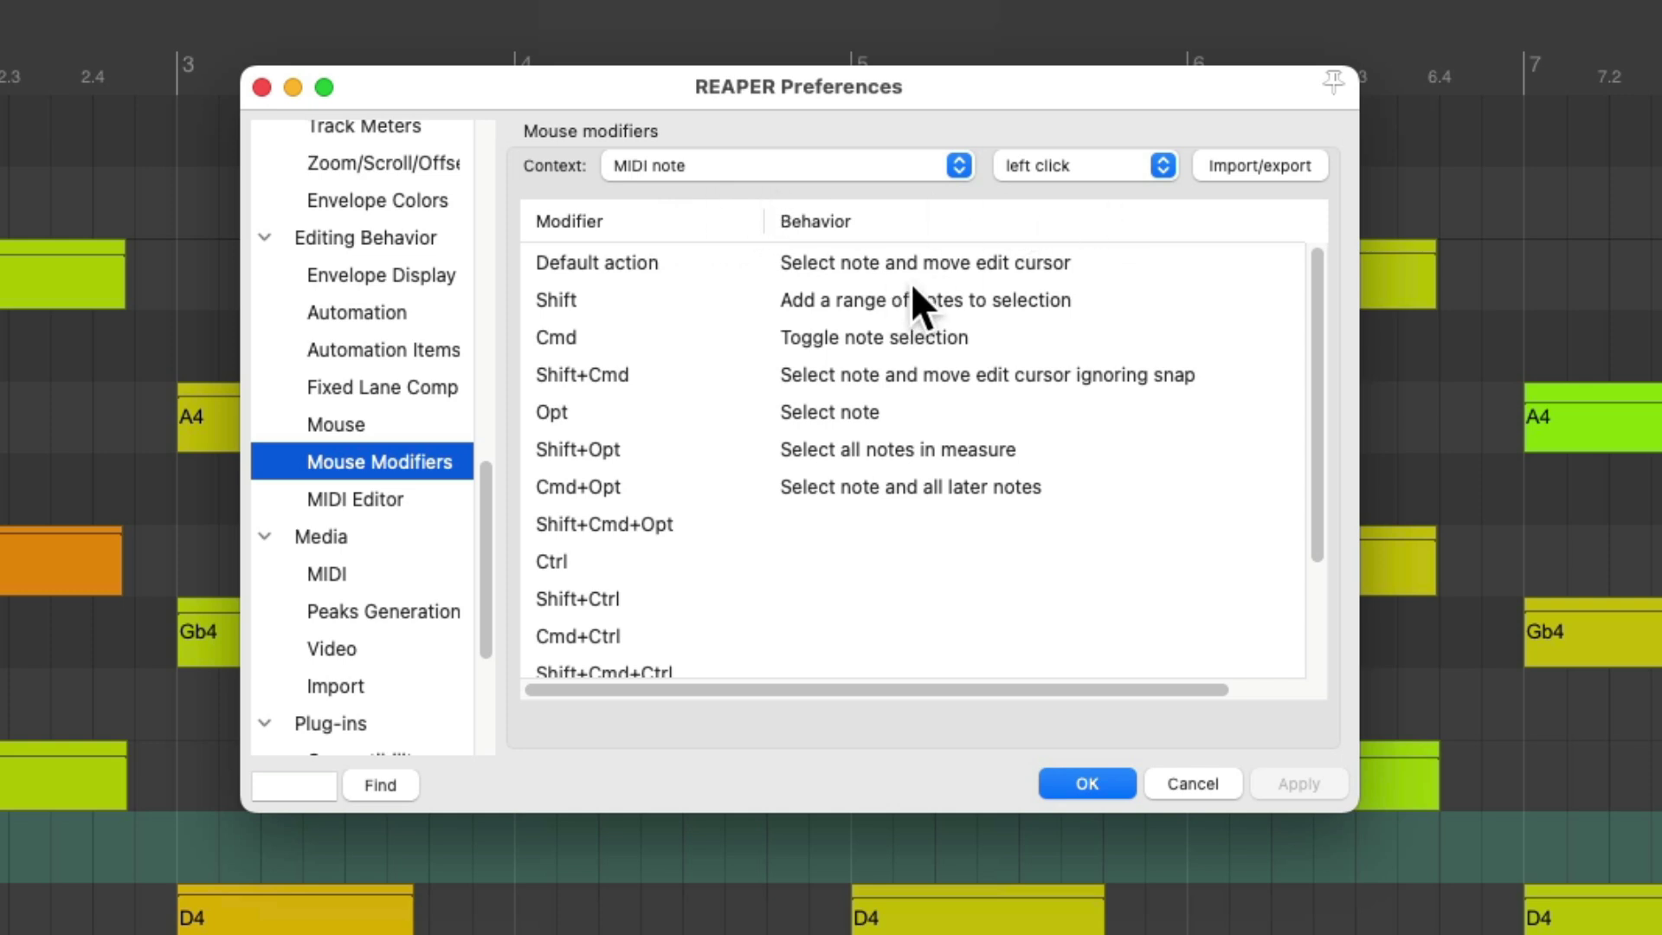
key(Escape)
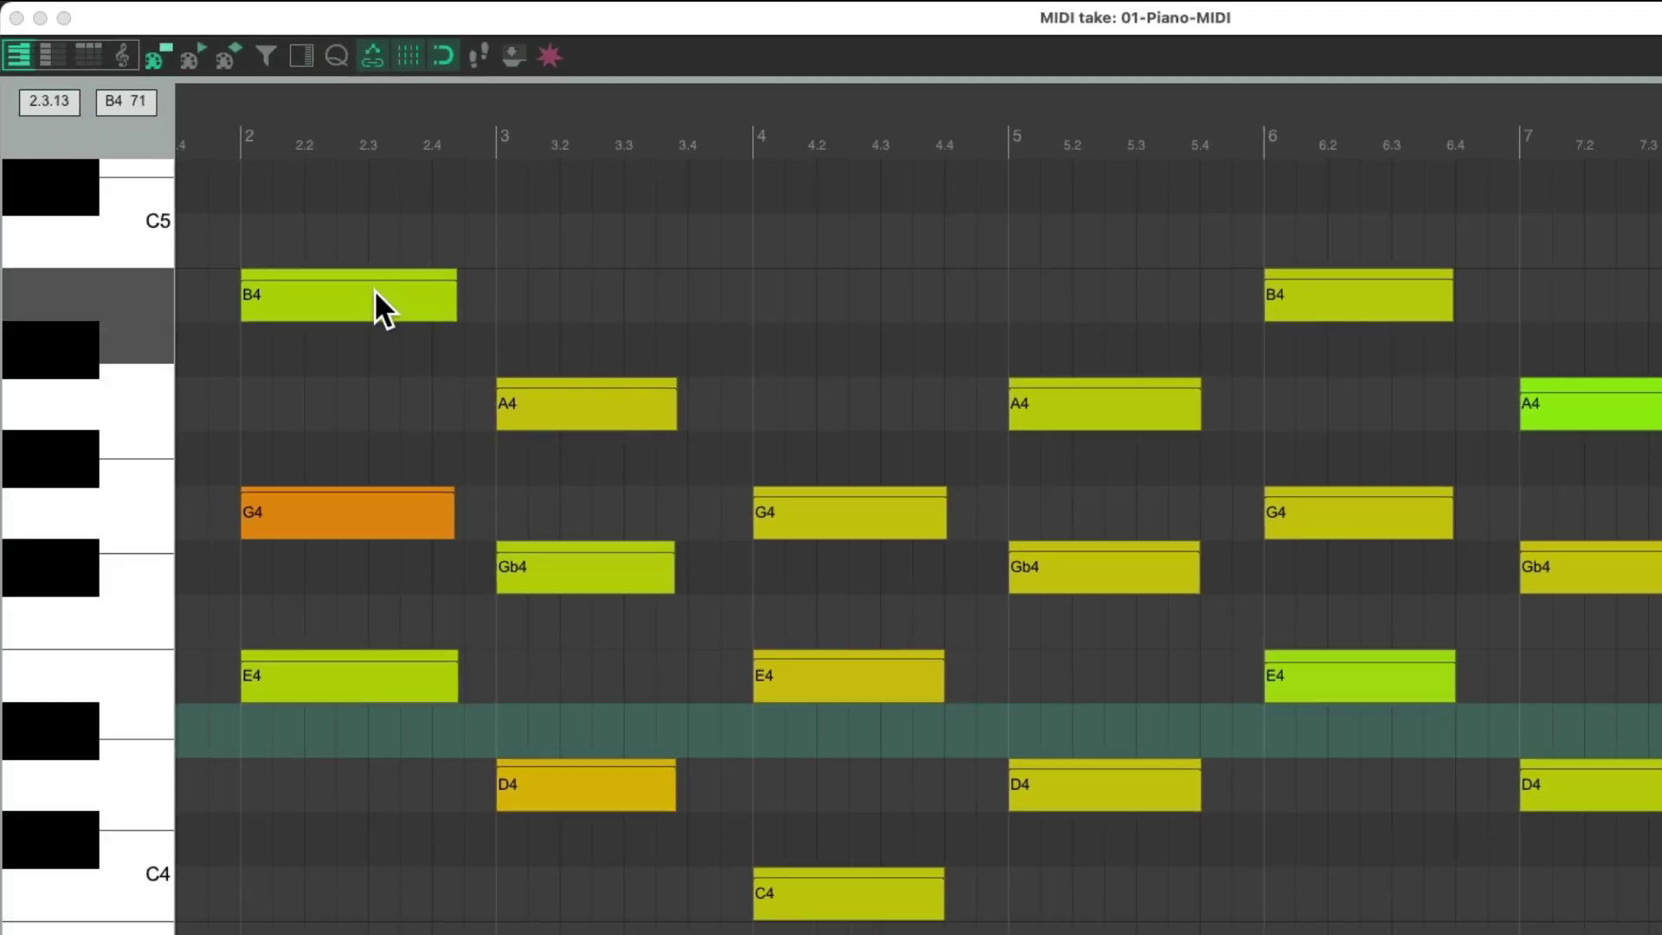
click(375, 292)
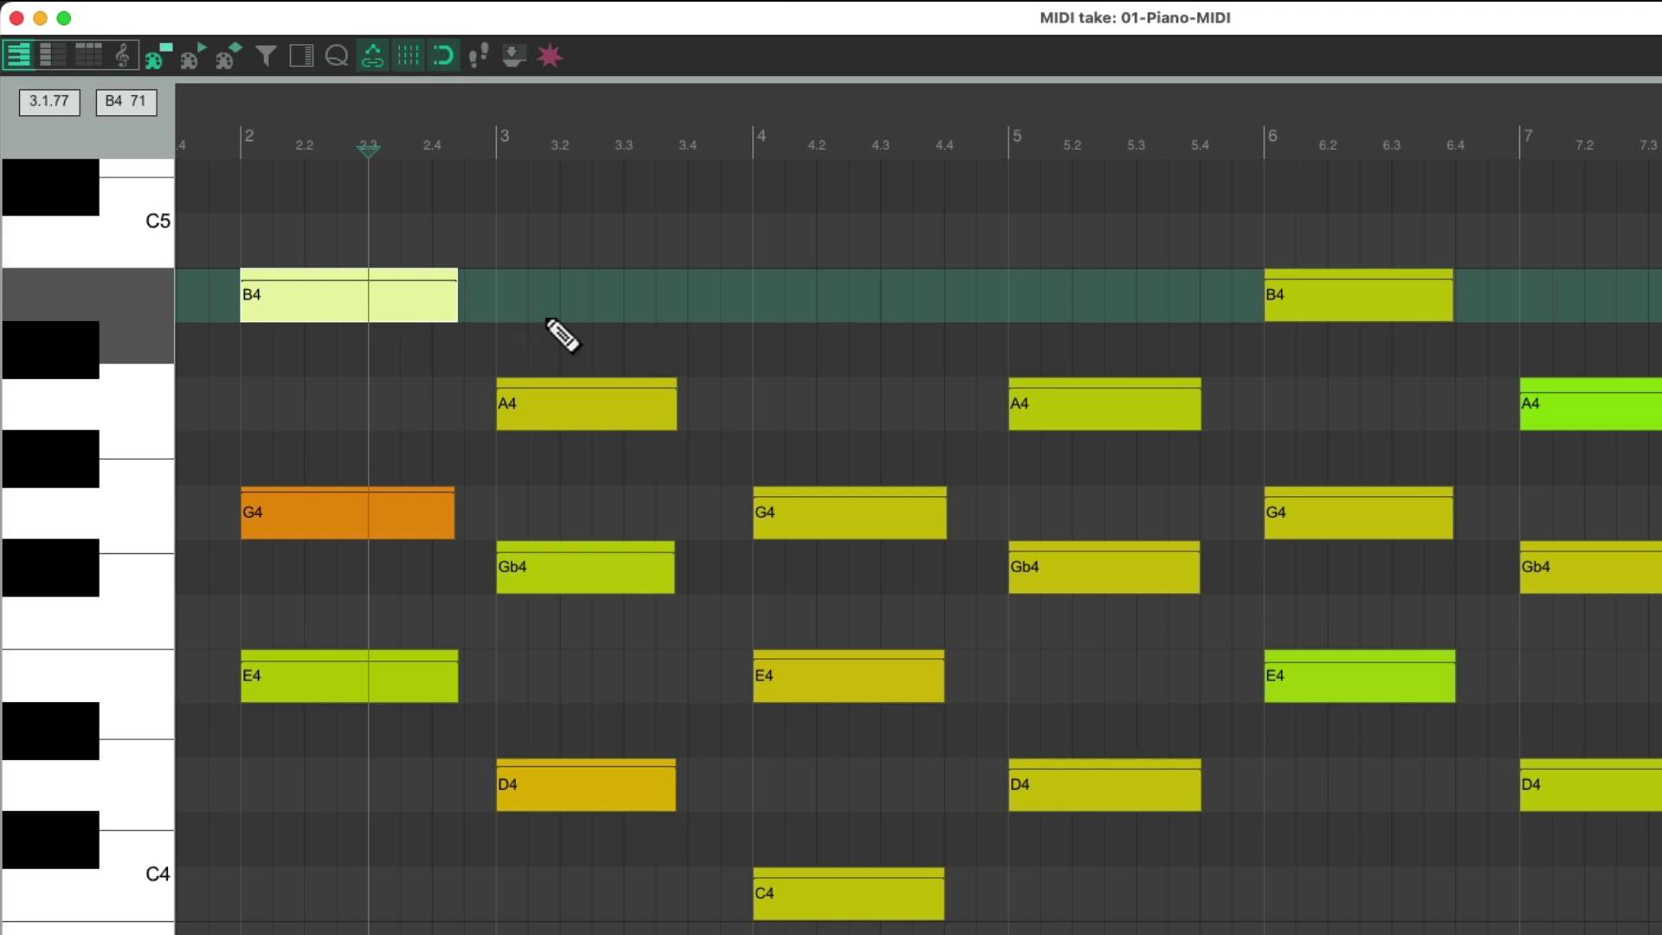
click(595, 400)
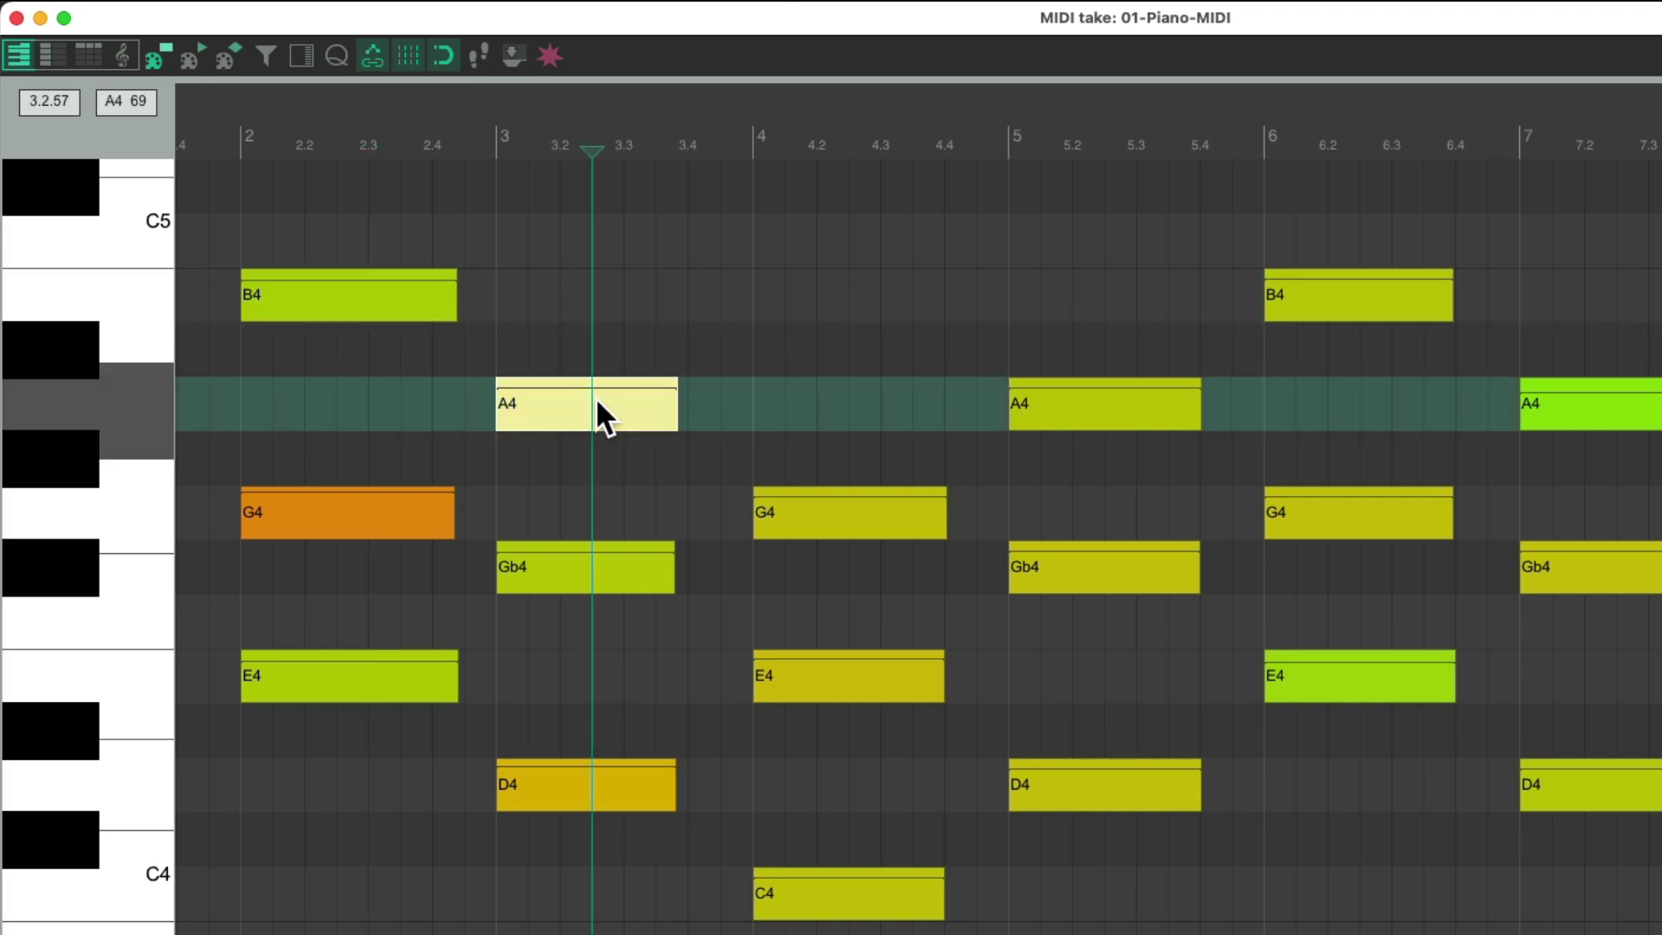
key(Escape)
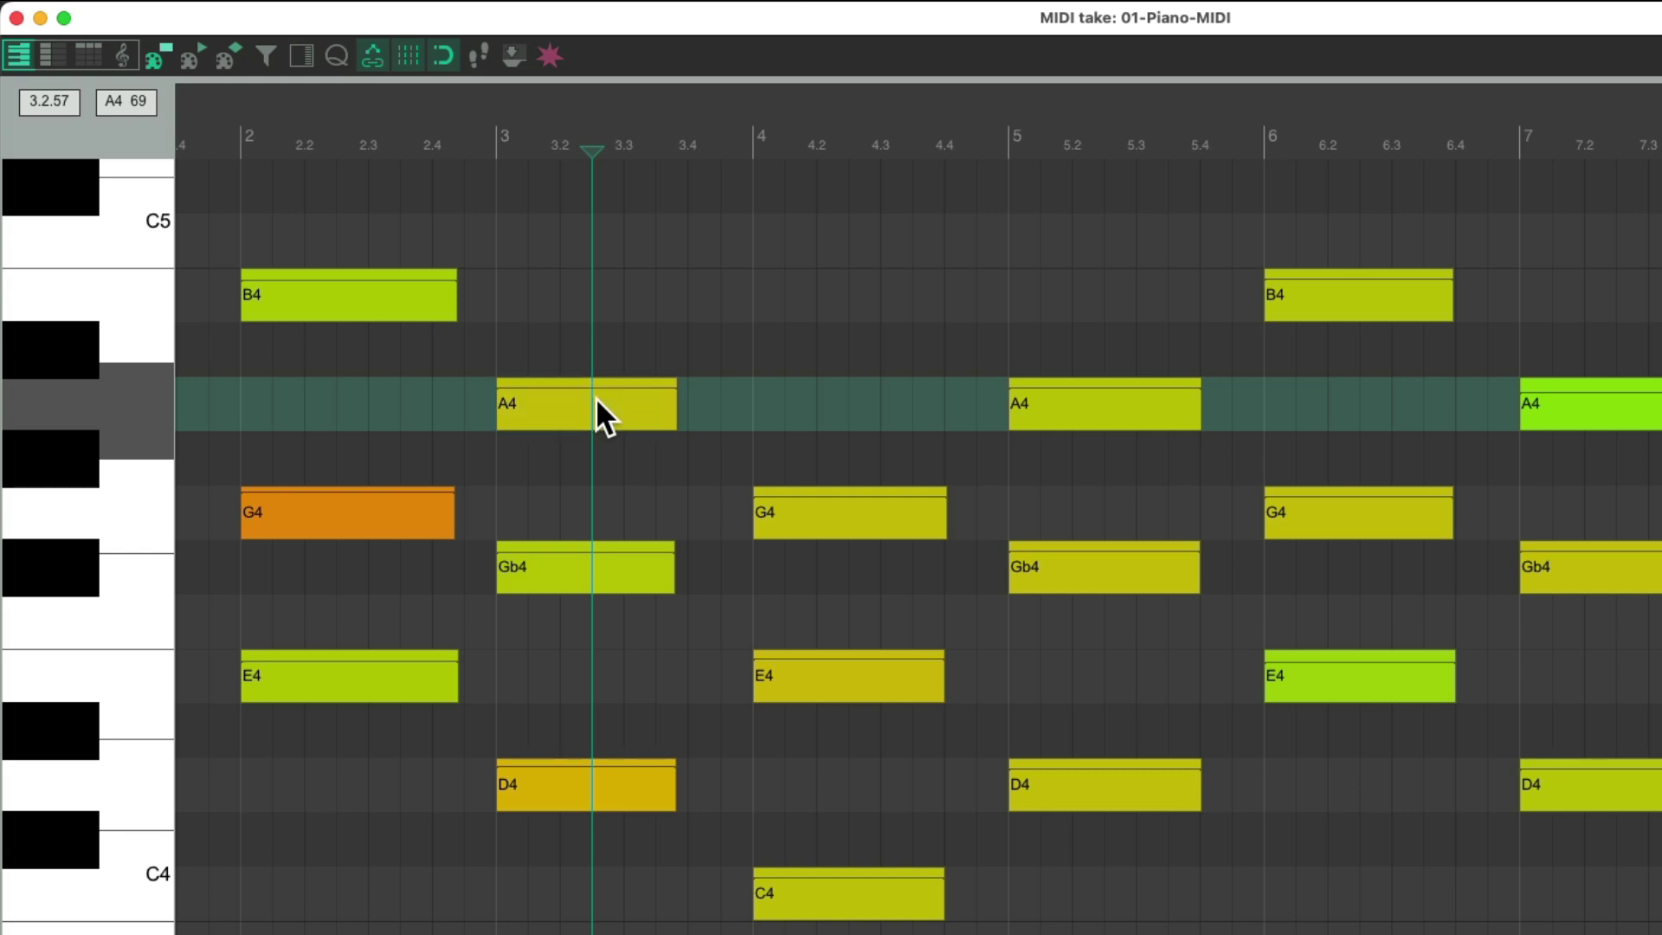
- Return the edit cursor to bar 2, then set the MIDI note left-click default to Select note
click(236, 134)
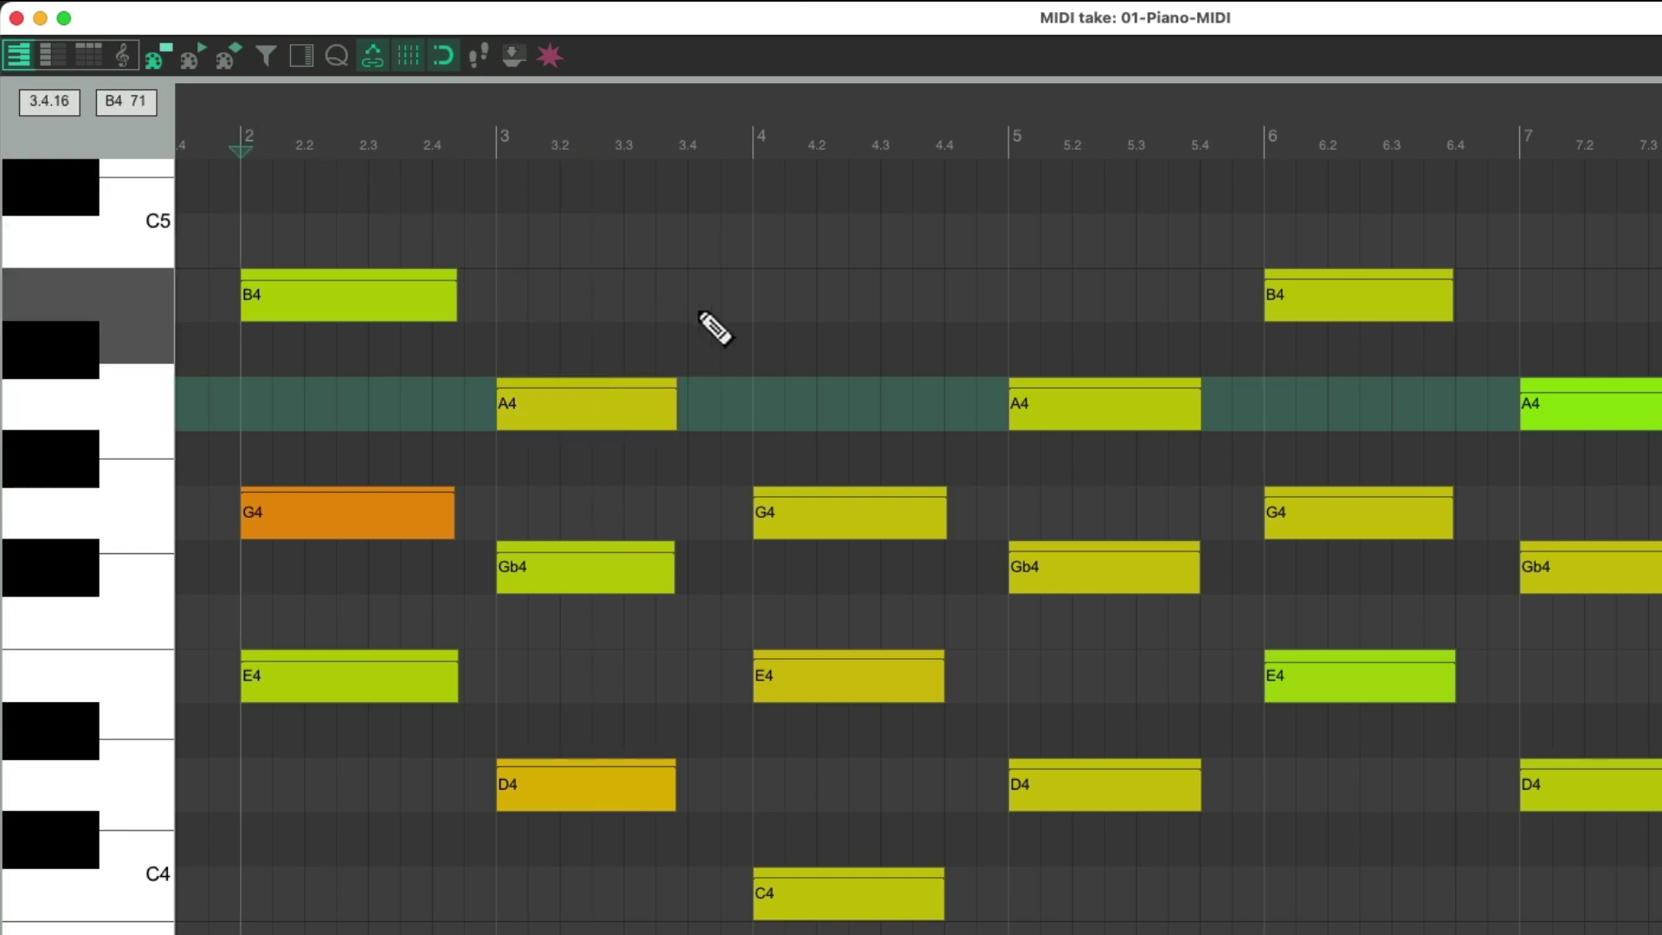
key(super+comma)
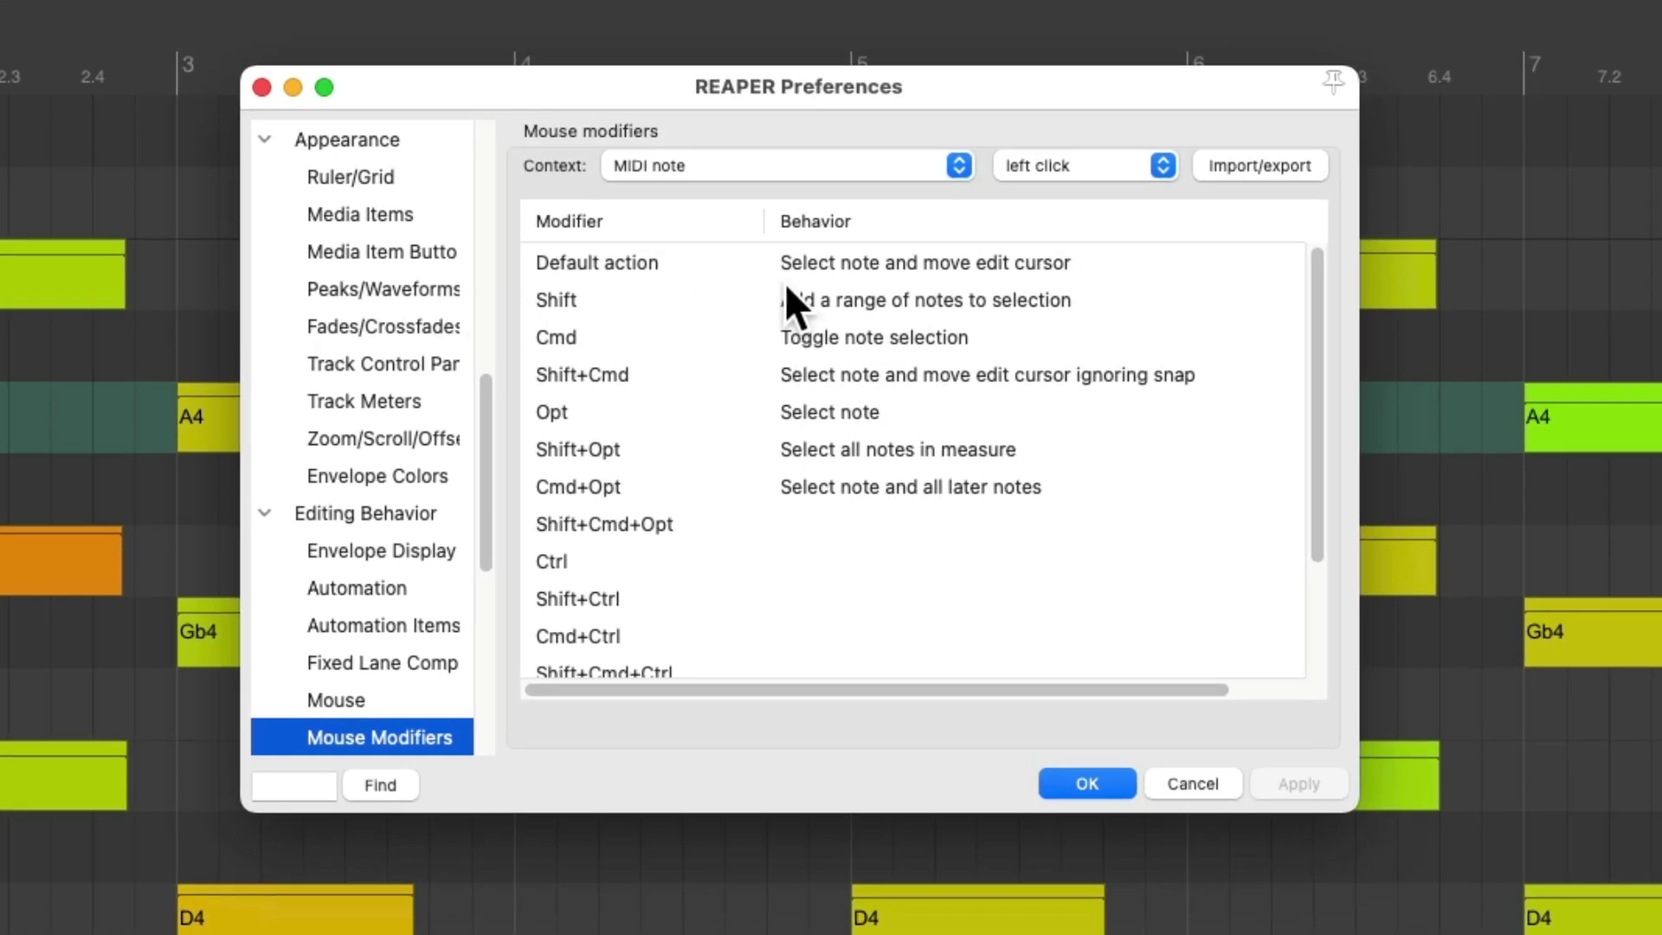
click(863, 270)
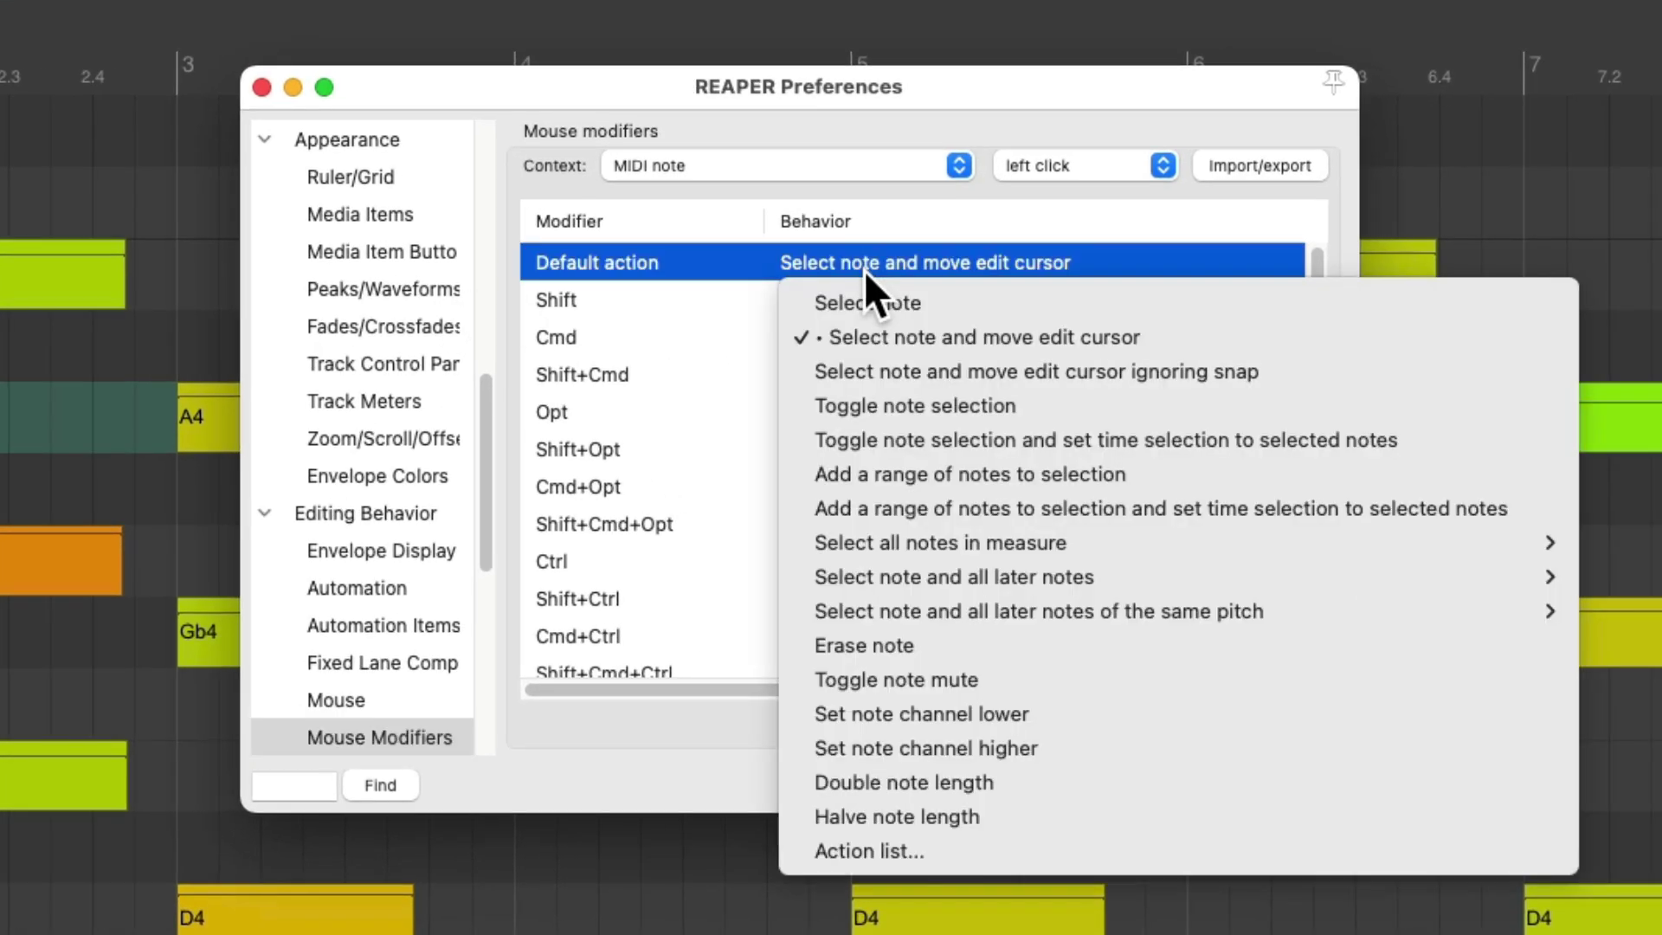
click(940, 301)
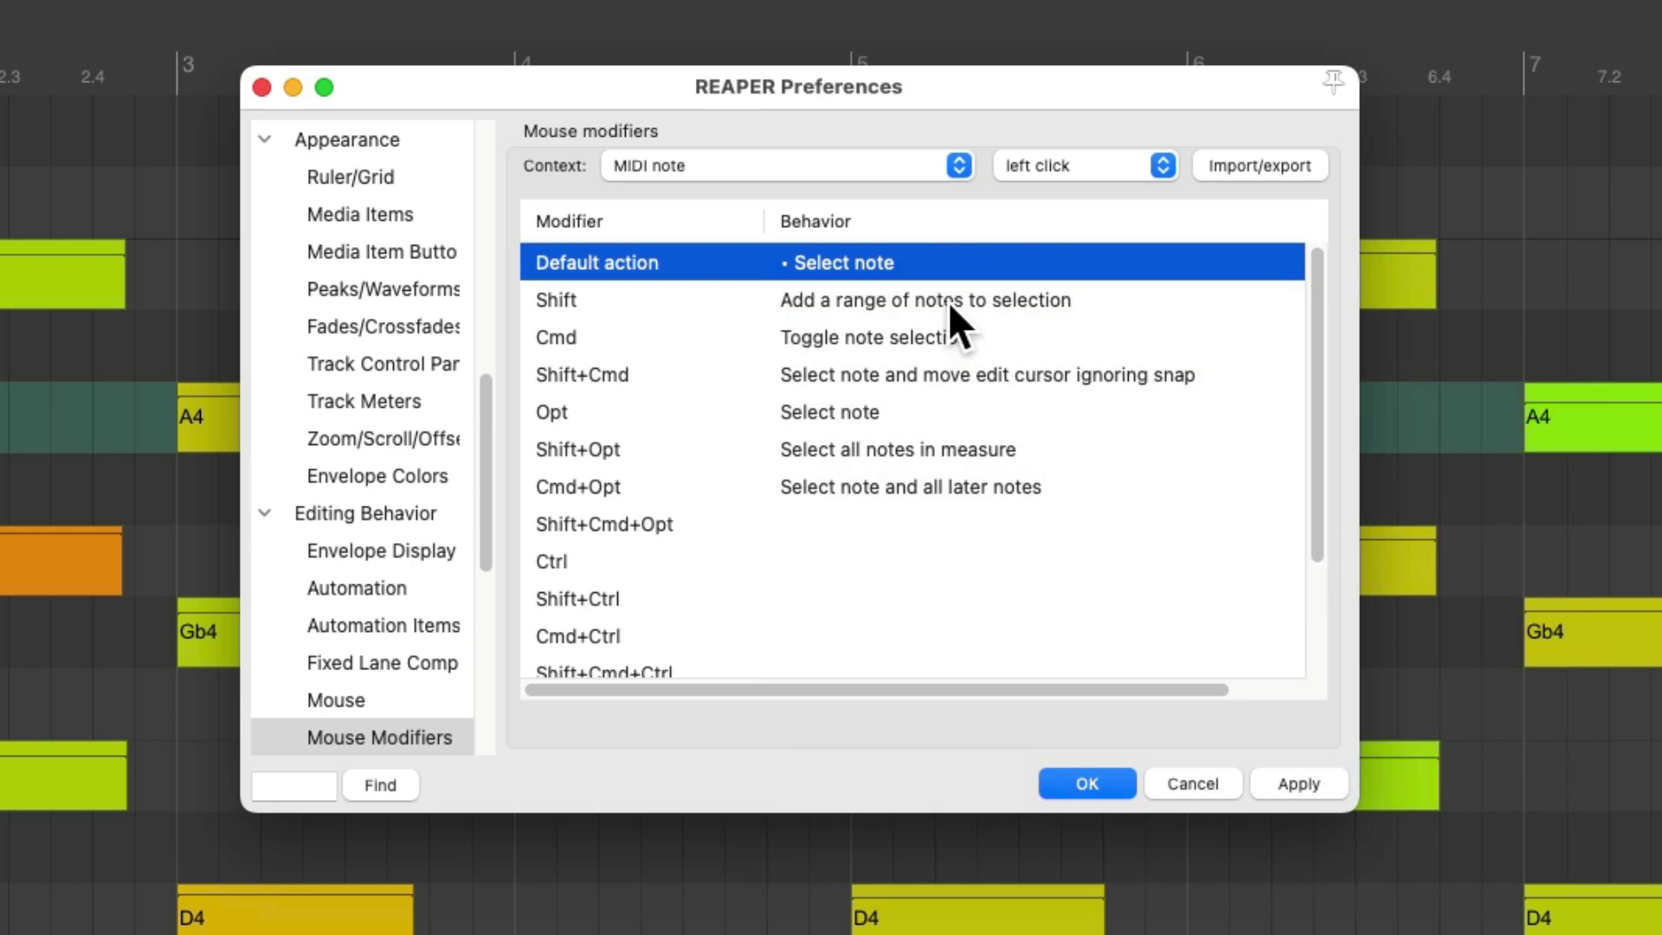
key(Return)
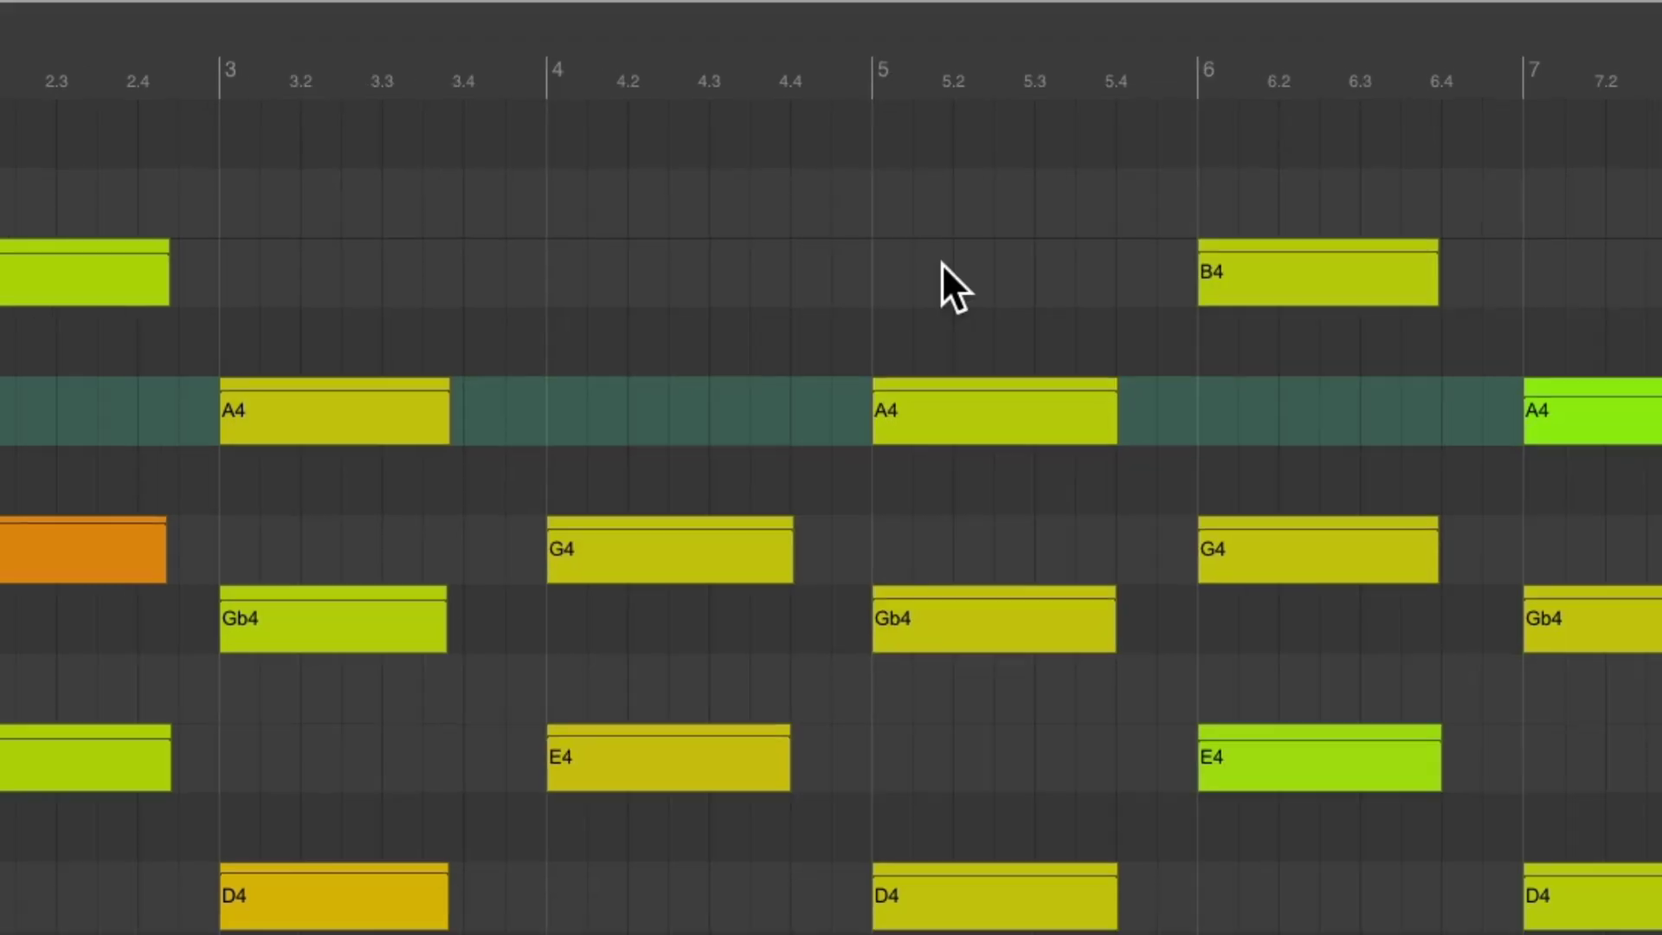
- Set the edit cursor at bar 3 and extend the bar-2 chord's B4, G4 and E4 to it
click(746, 95)
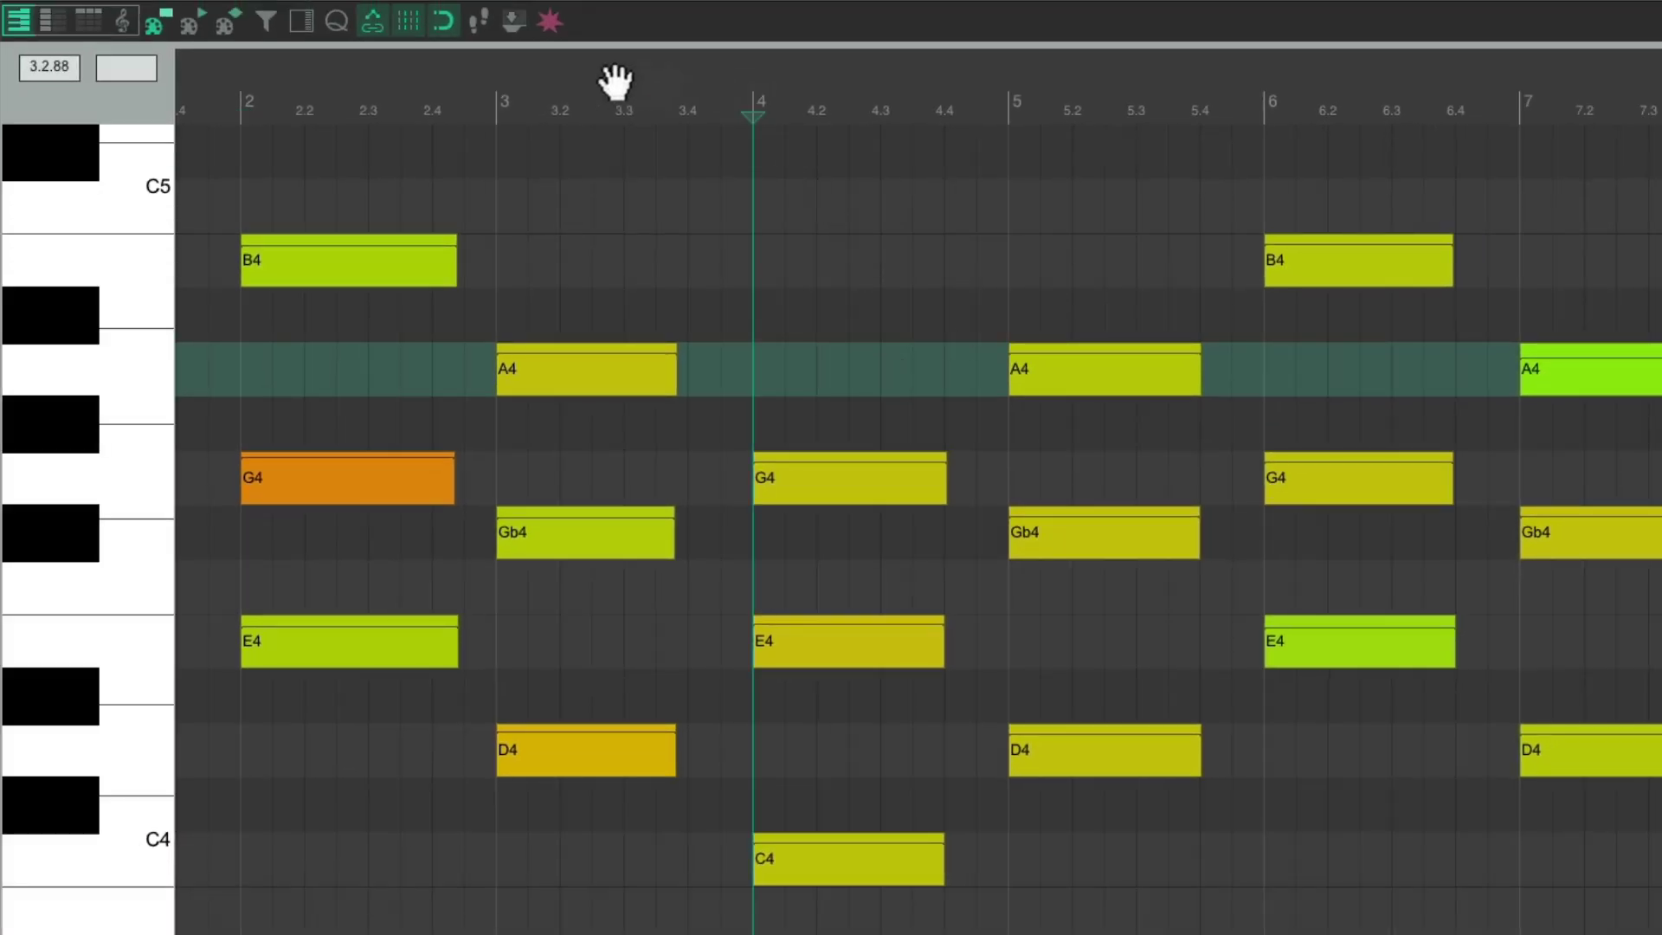
click(493, 89)
click(747, 97)
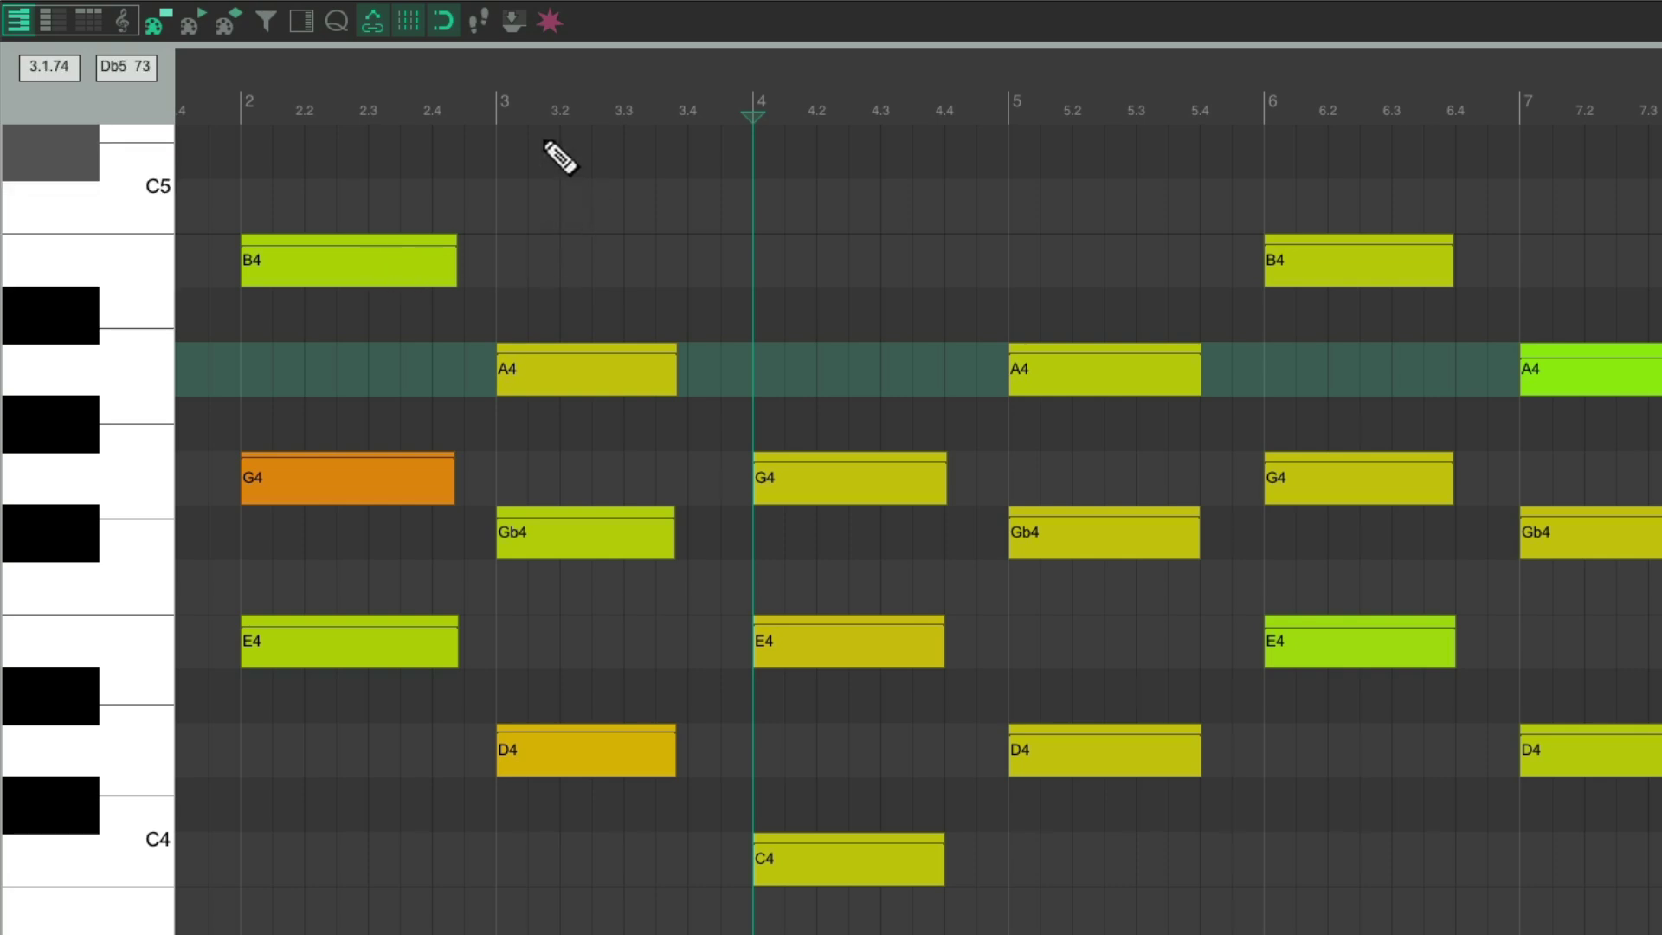
click(495, 90)
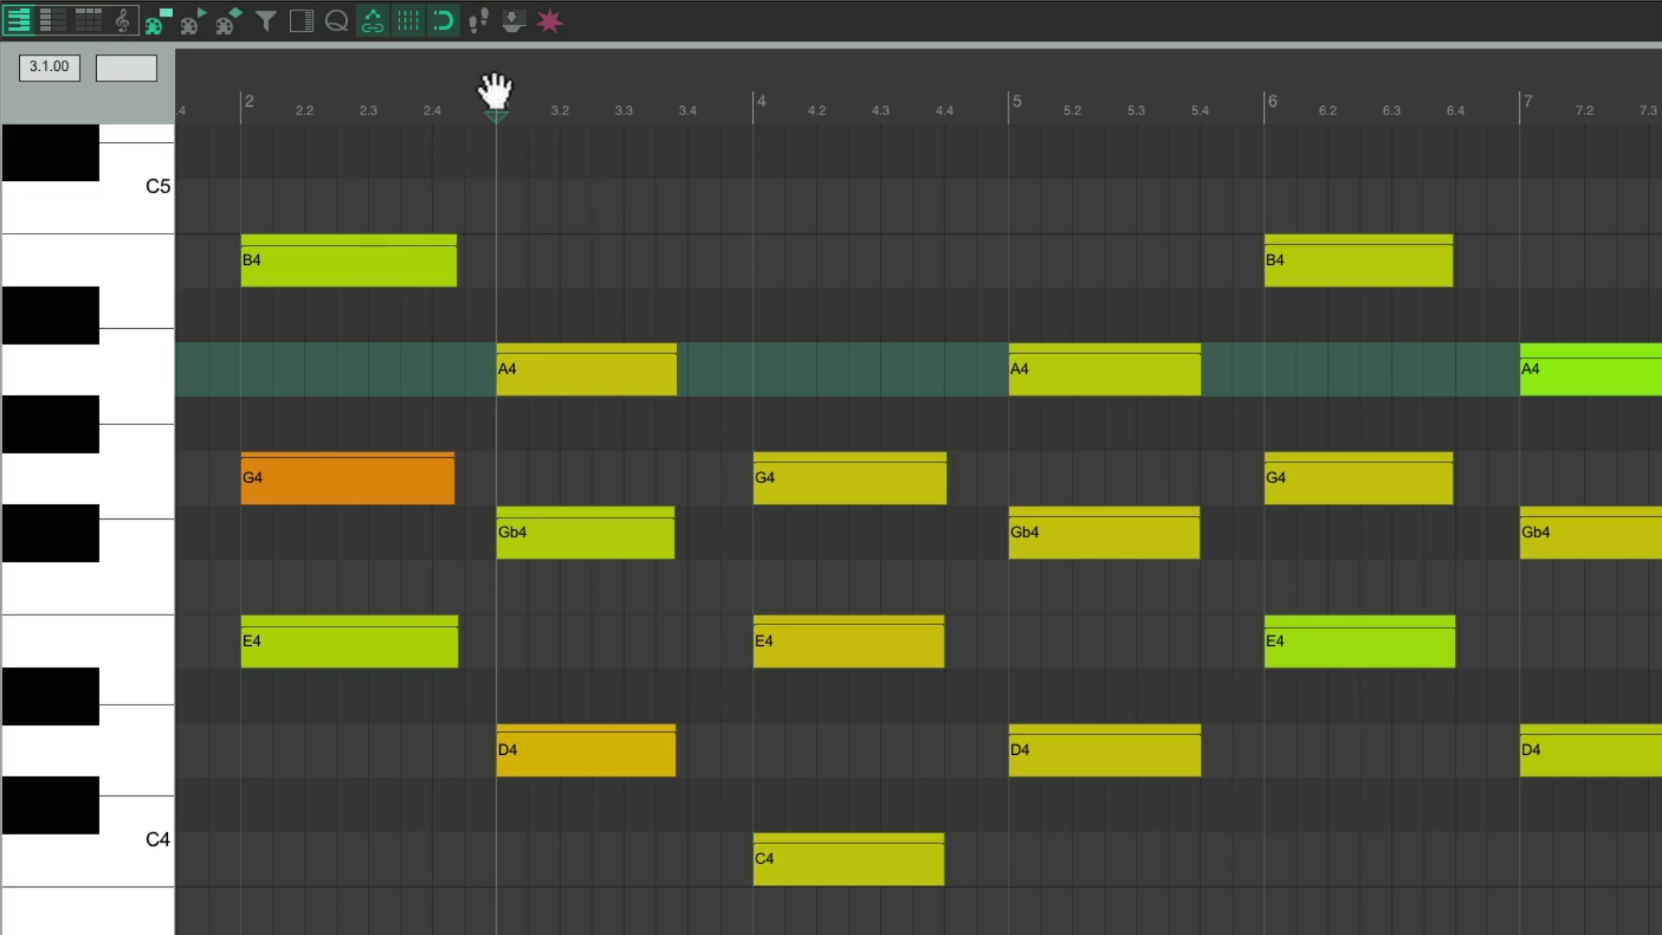
click(359, 248)
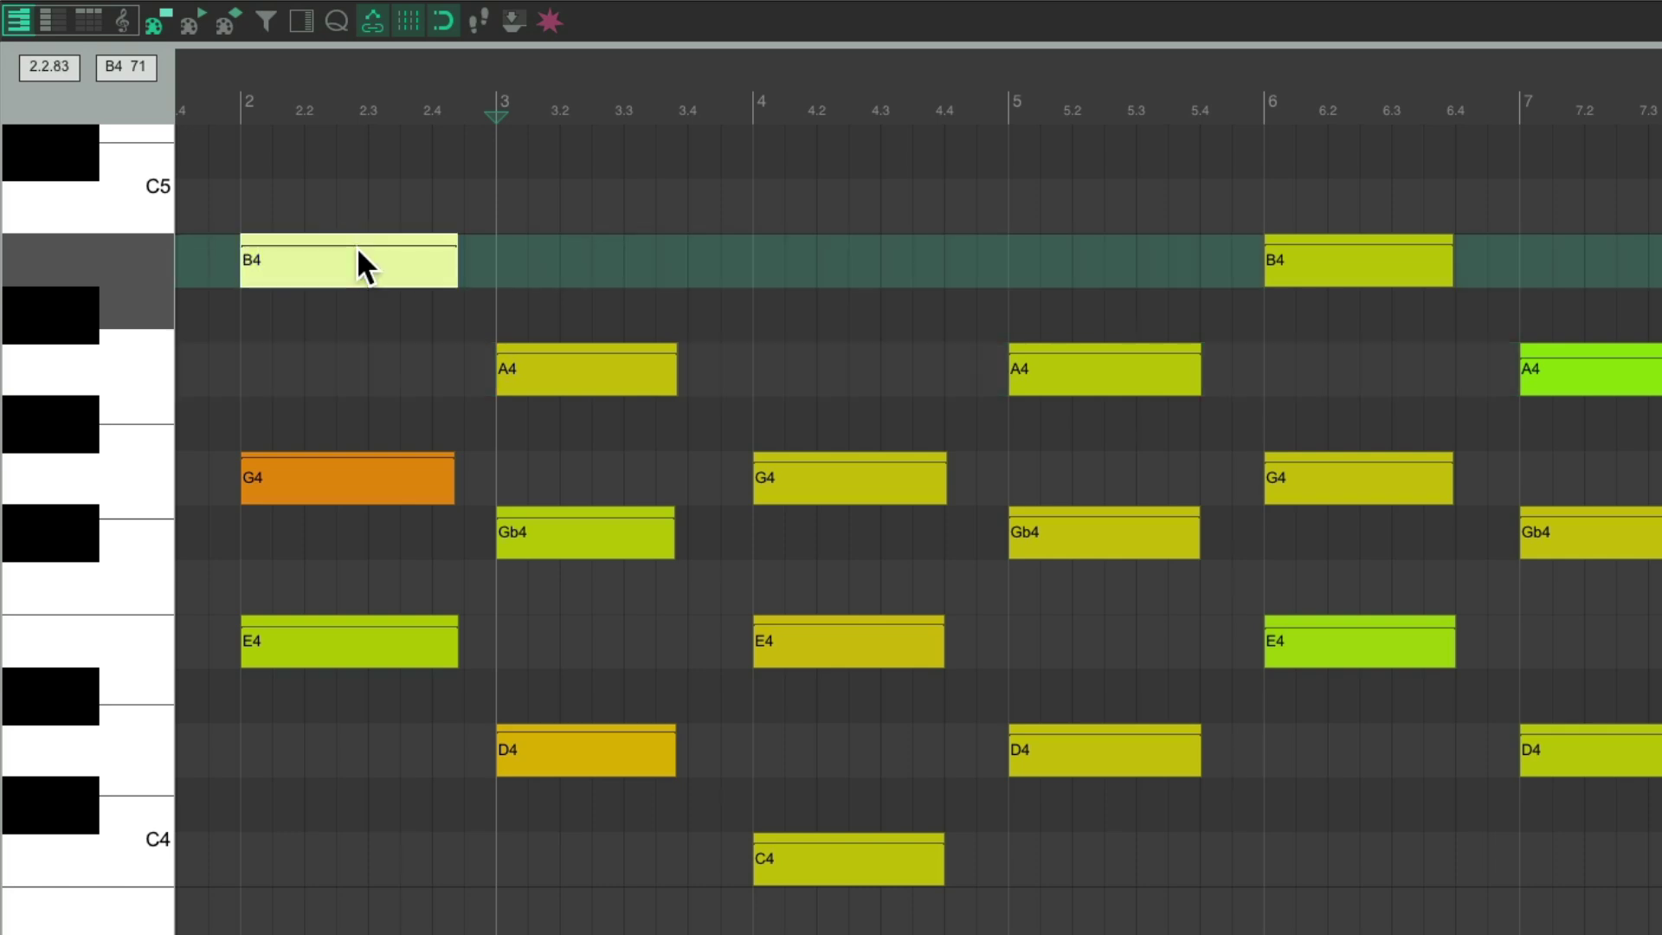
key(ctrl+l)
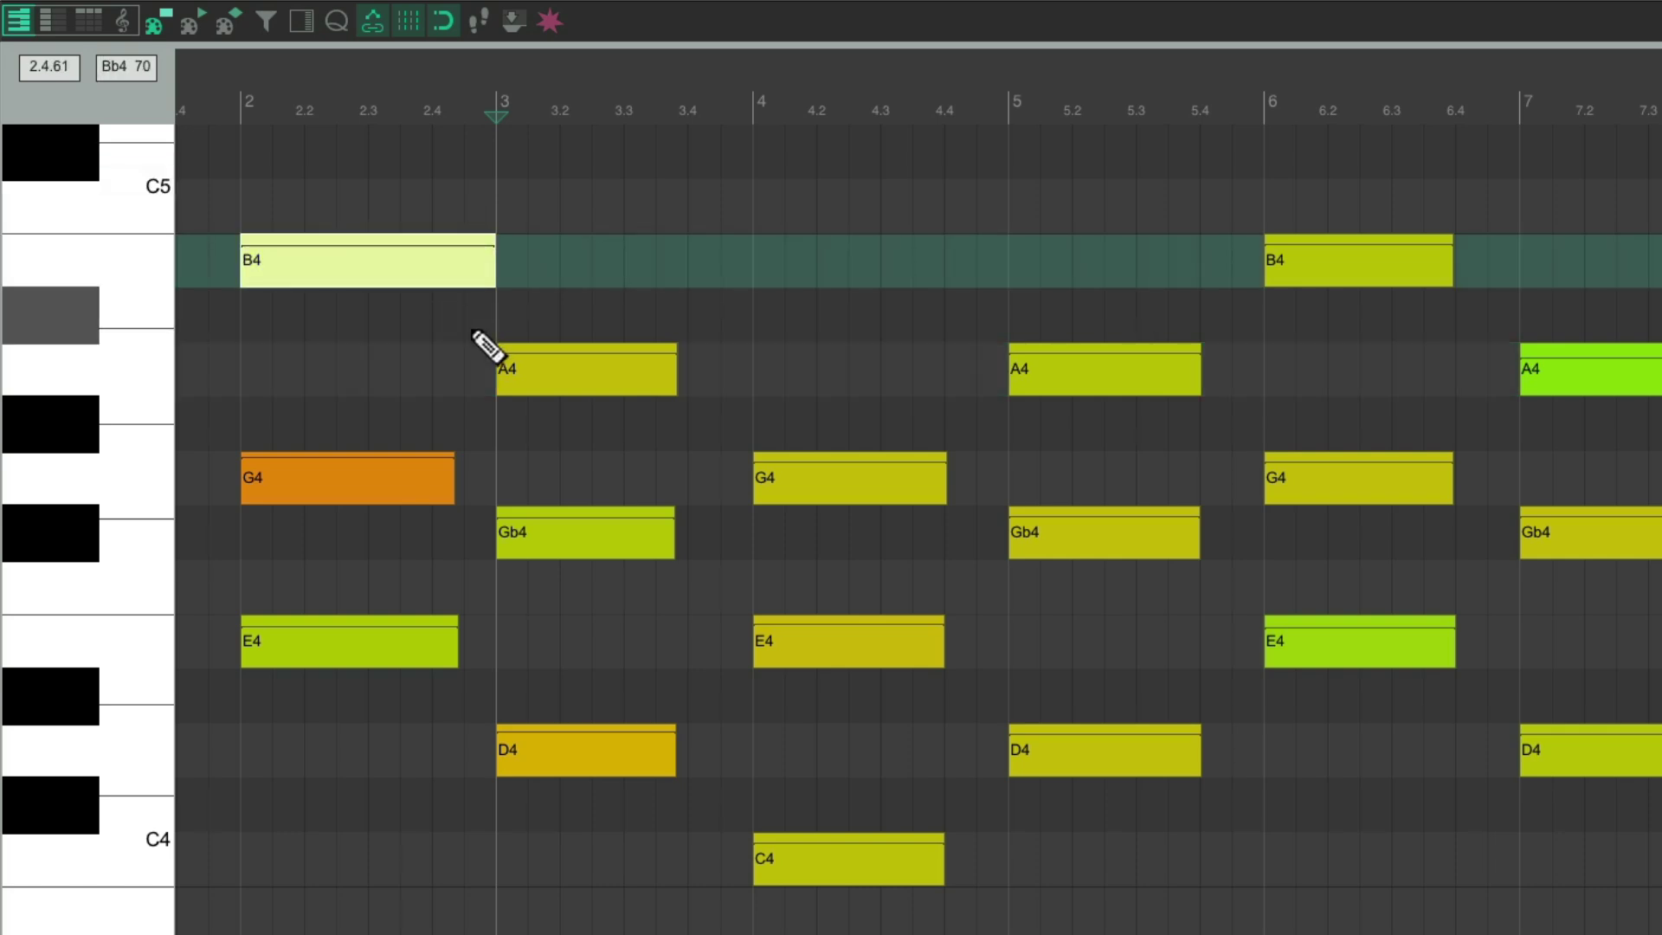
click(358, 480)
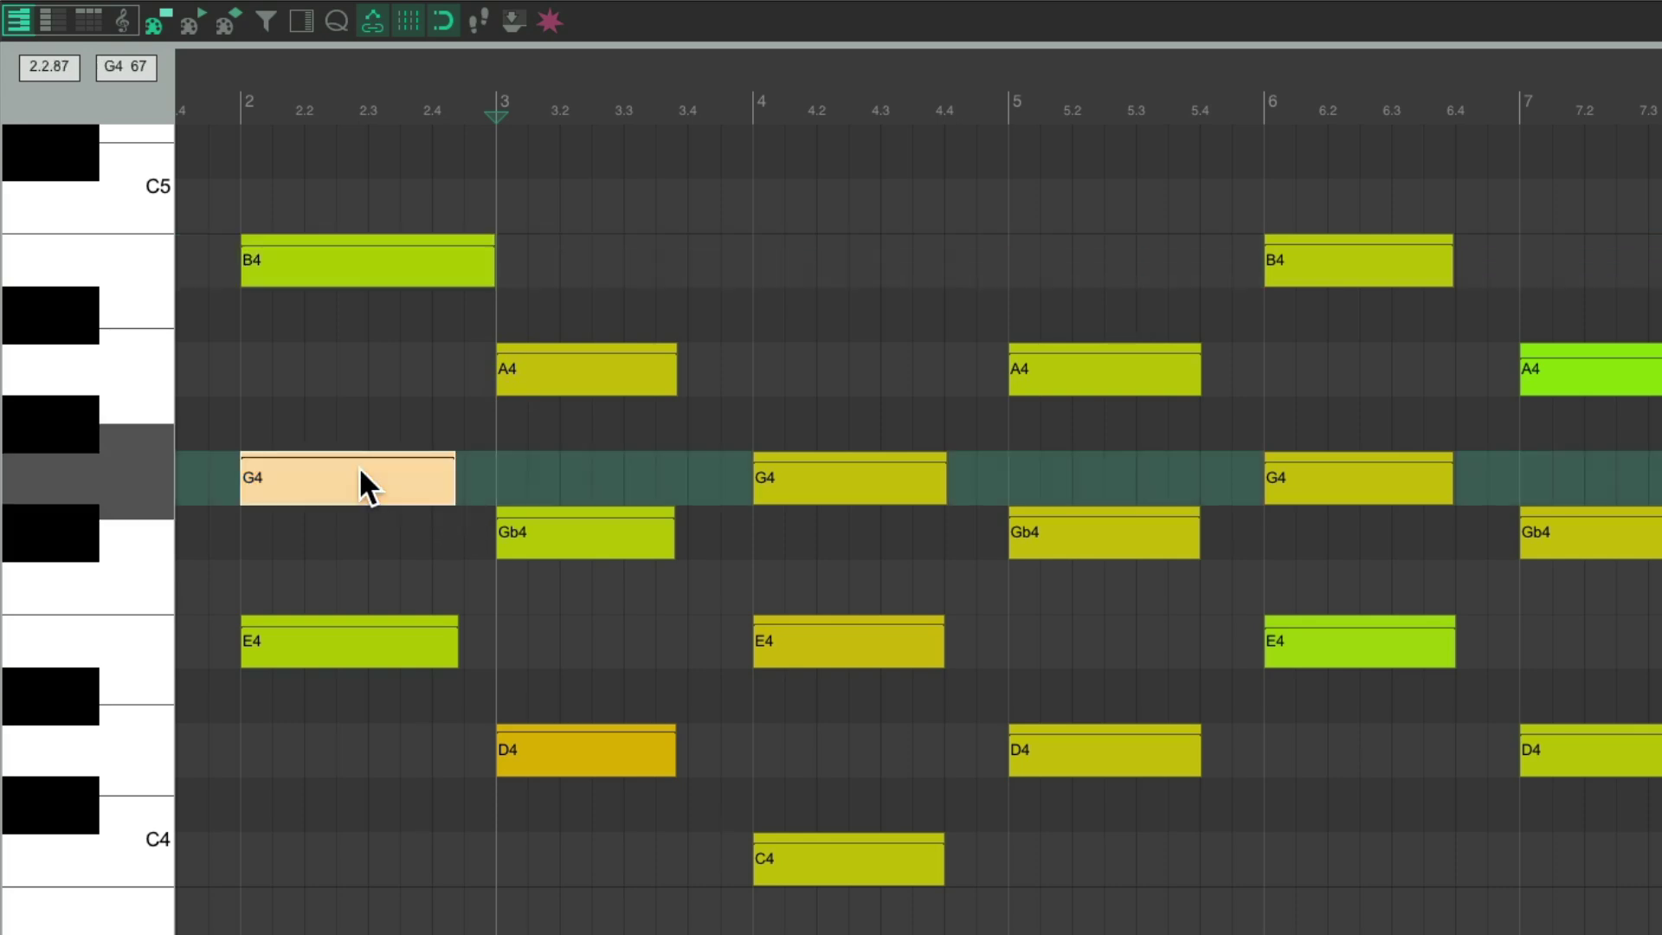
key(alt+Right)
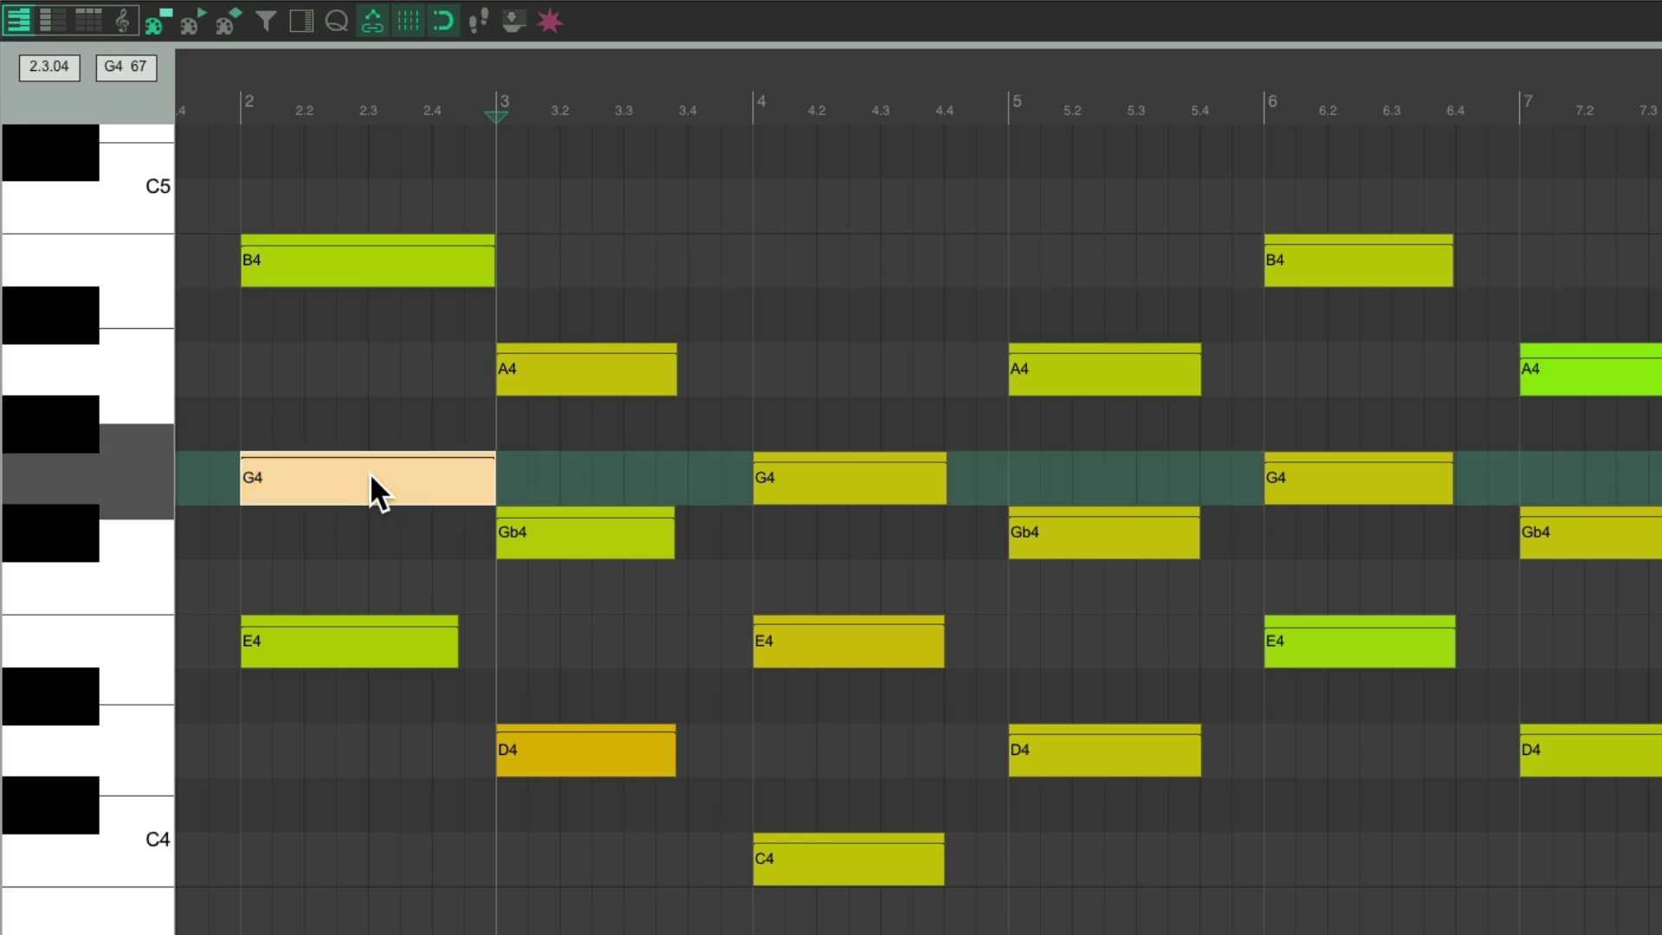
click(346, 634)
key(alt+Right)
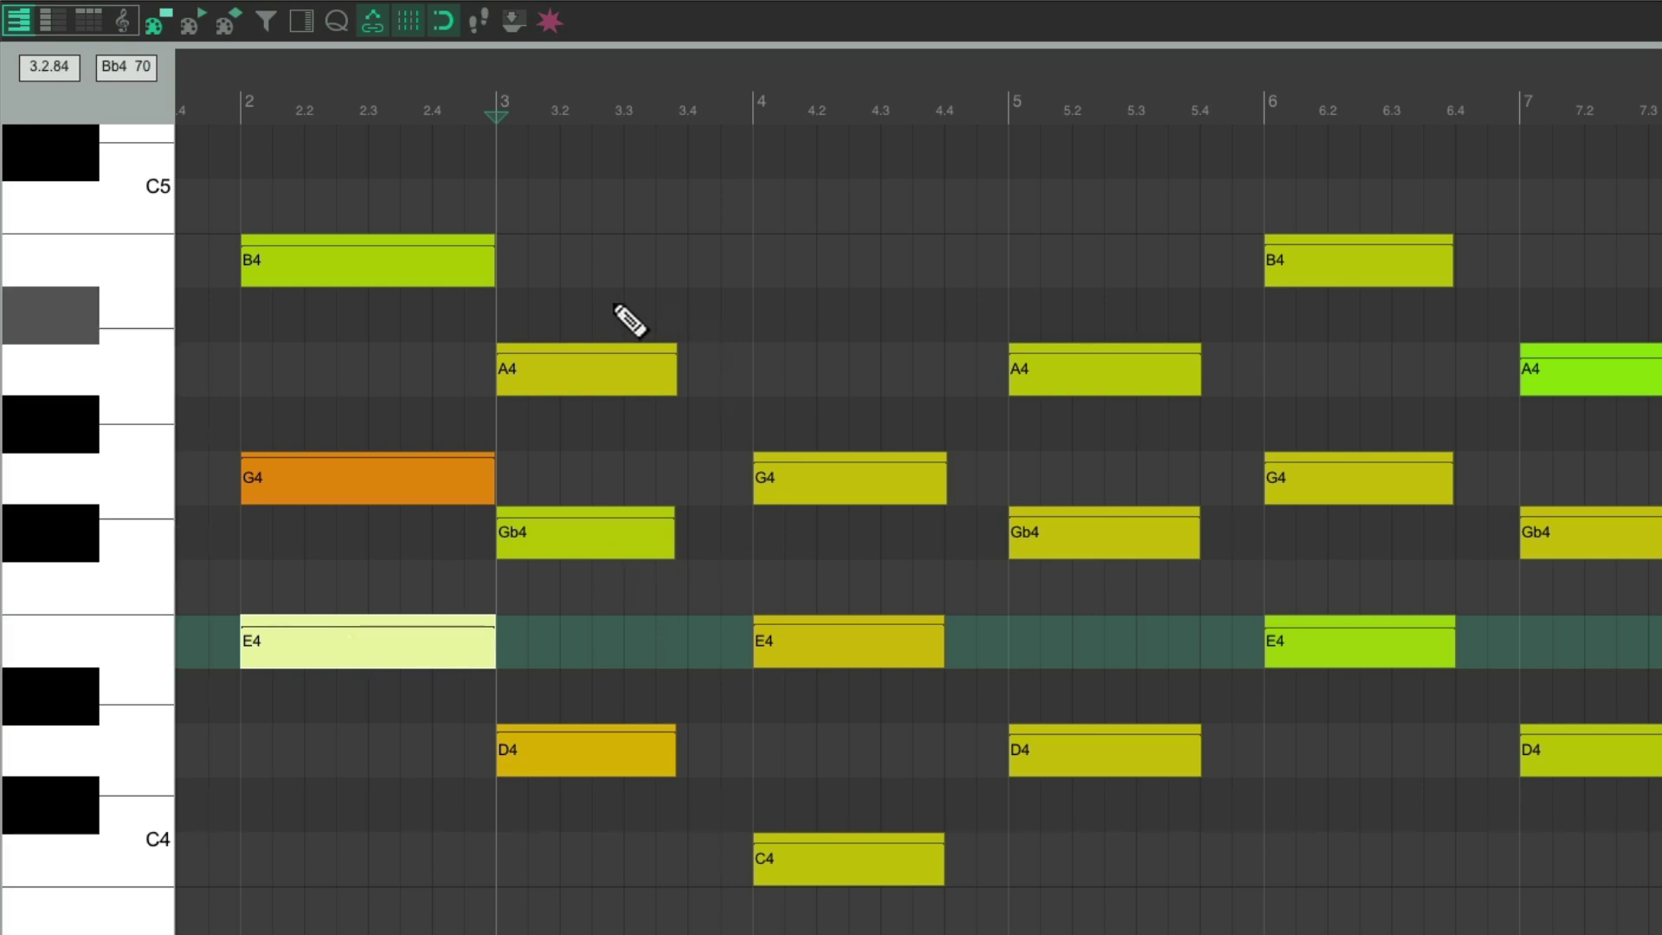
- Extend the bar-3, bar-4 and bar-5 chords to end at bars 4, 5 and 6
drag(603, 303, 678, 762)
click(751, 91)
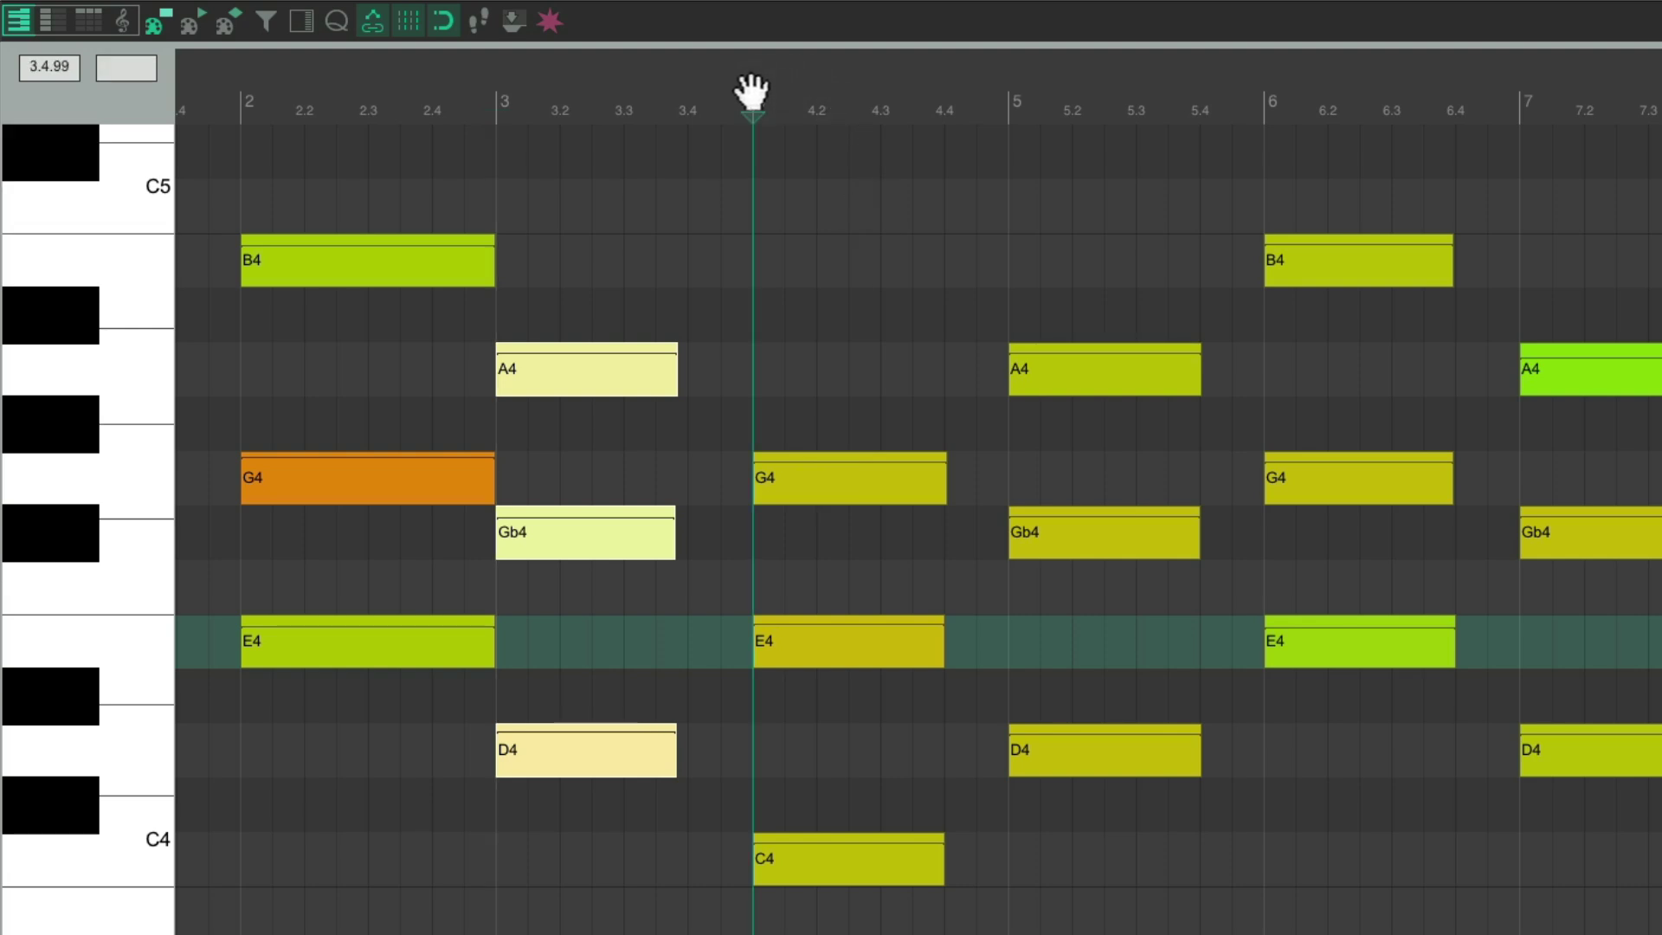
key(ctrl+l)
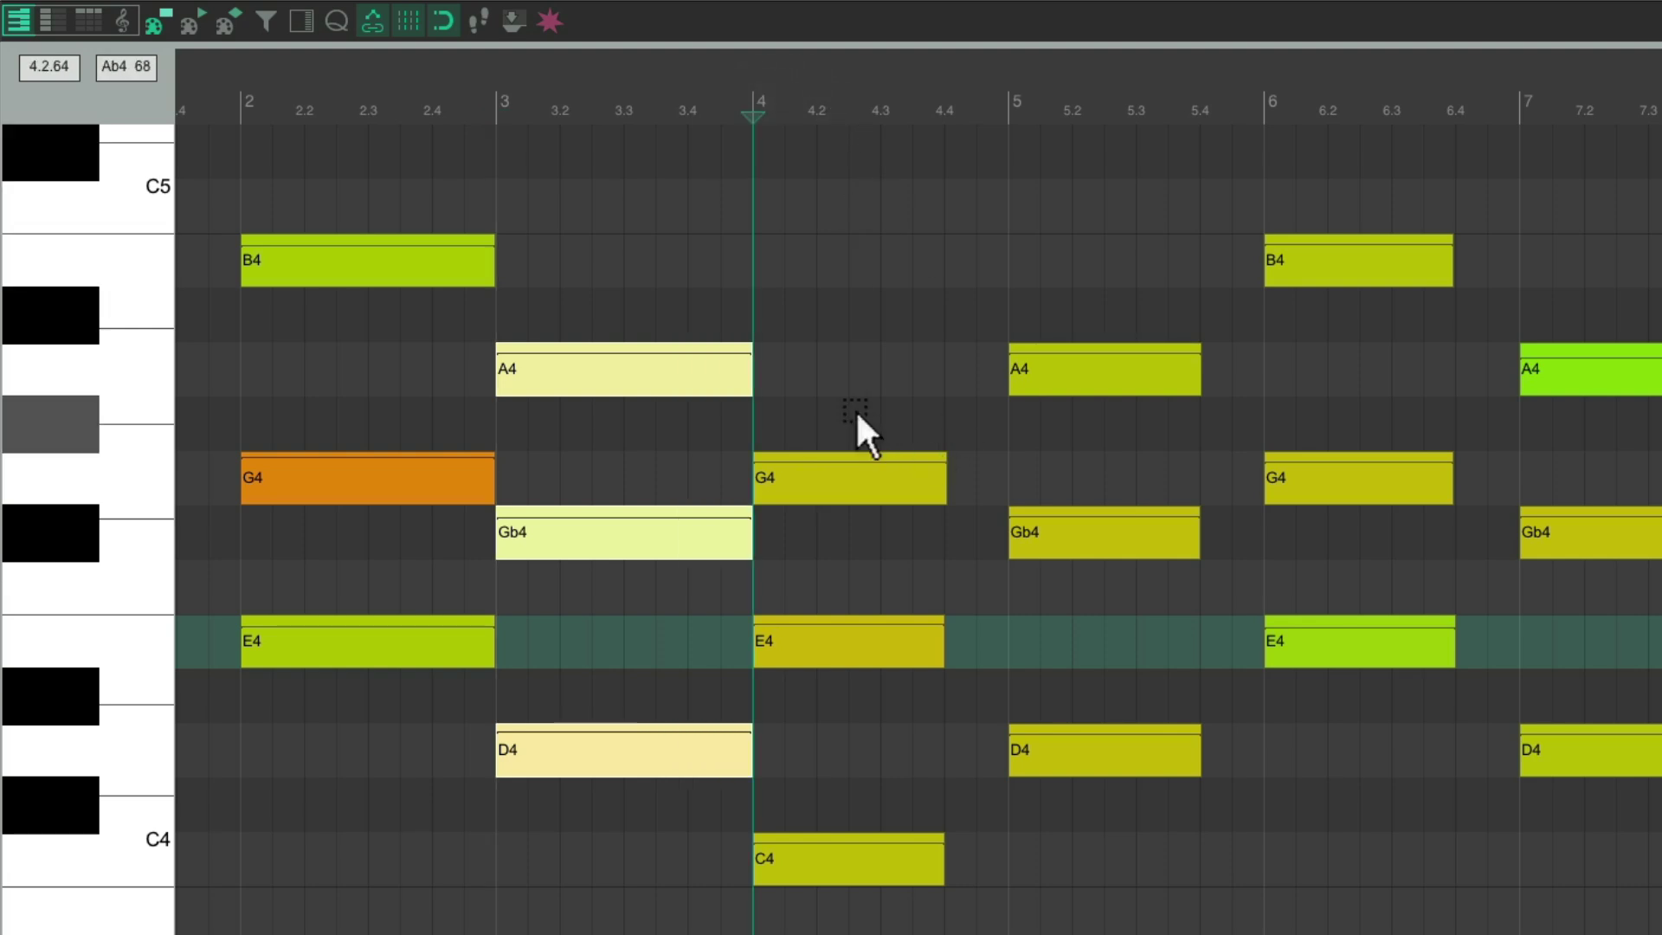
drag(857, 411, 952, 867)
click(1008, 95)
key(ctrl+l)
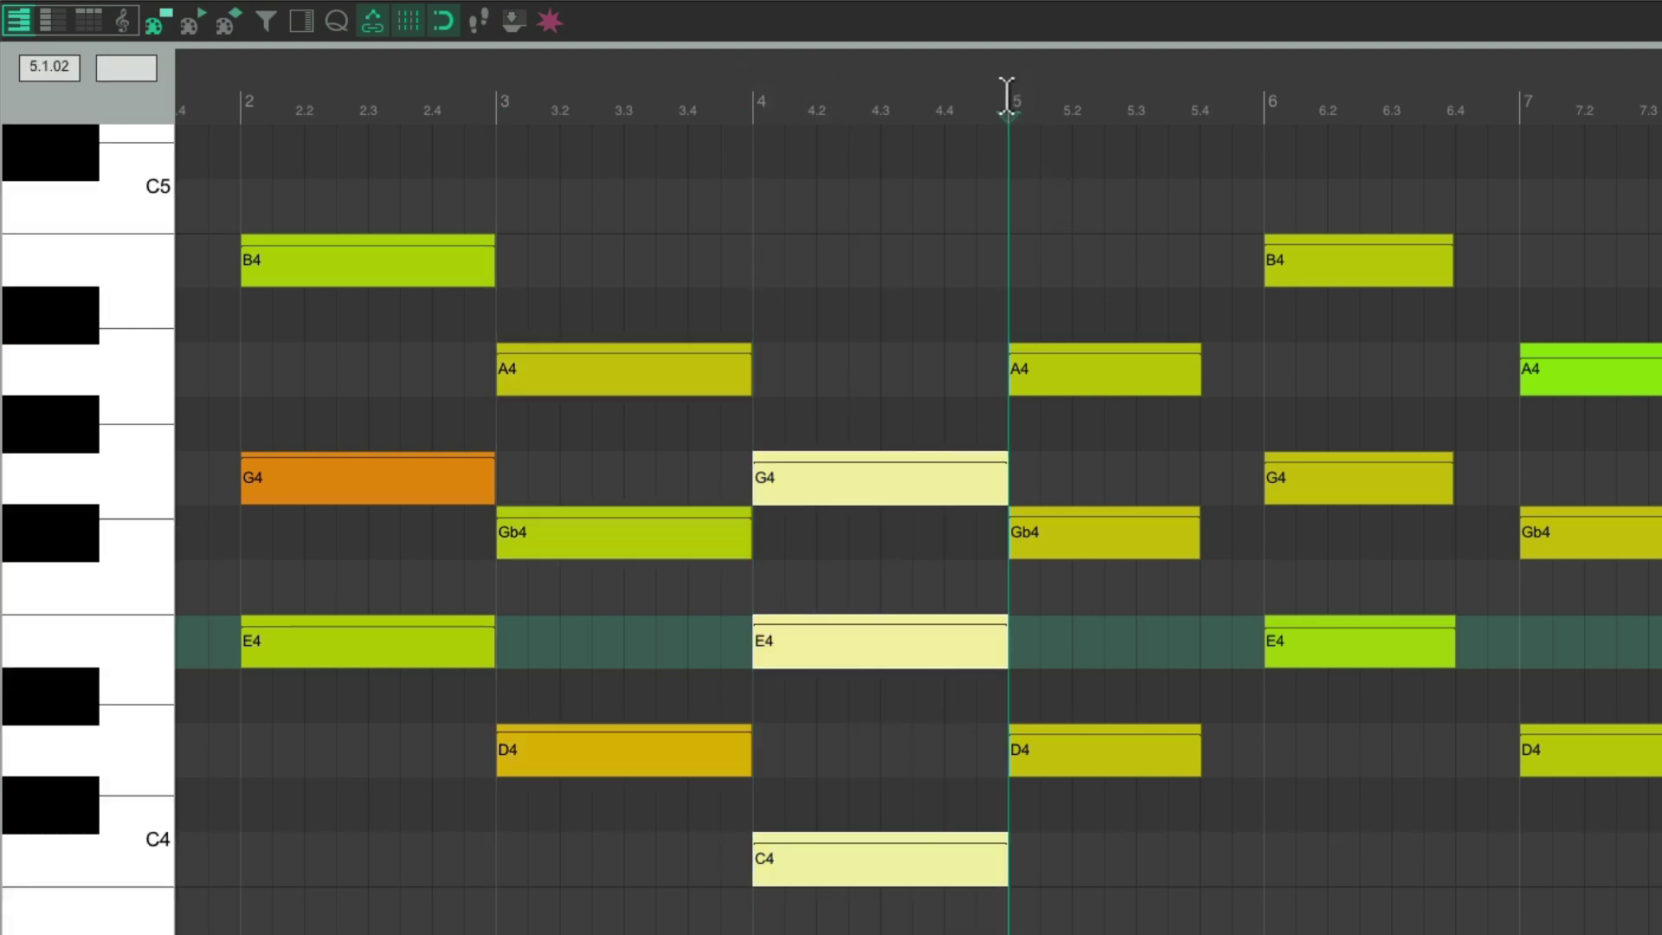
drag(1089, 303, 1211, 744)
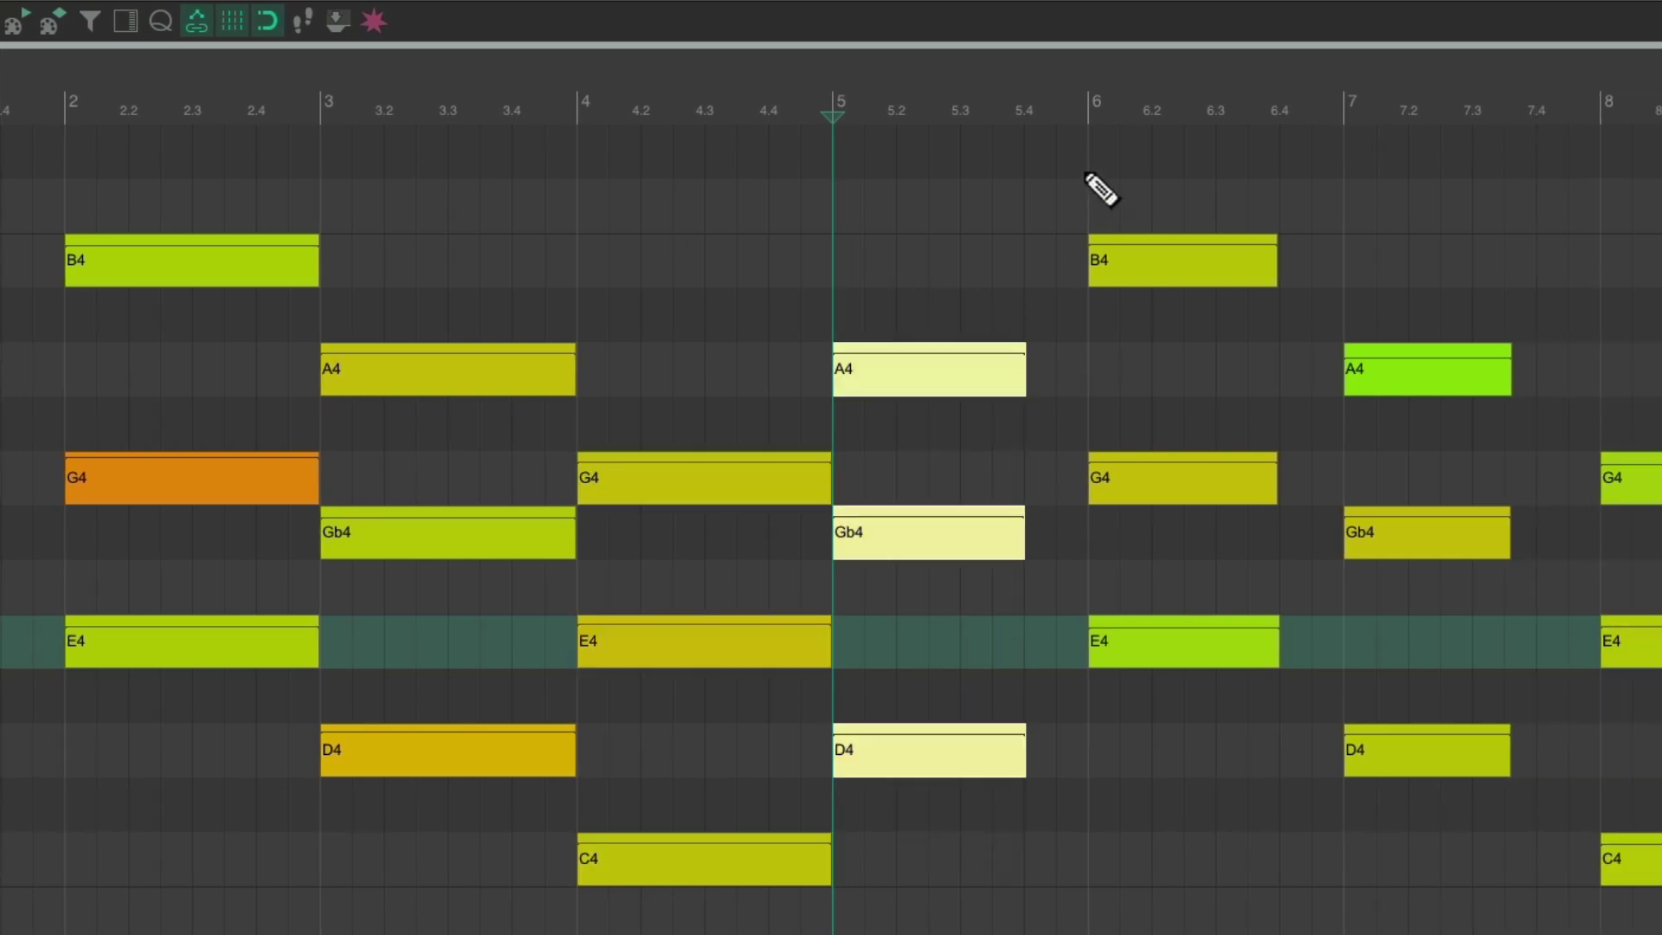
click(1089, 102)
key(ctrl+l)
- Extend the bar-6 through bar-9 chords so each ends at the next bar, up to bar 10
drag(1209, 216, 1243, 679)
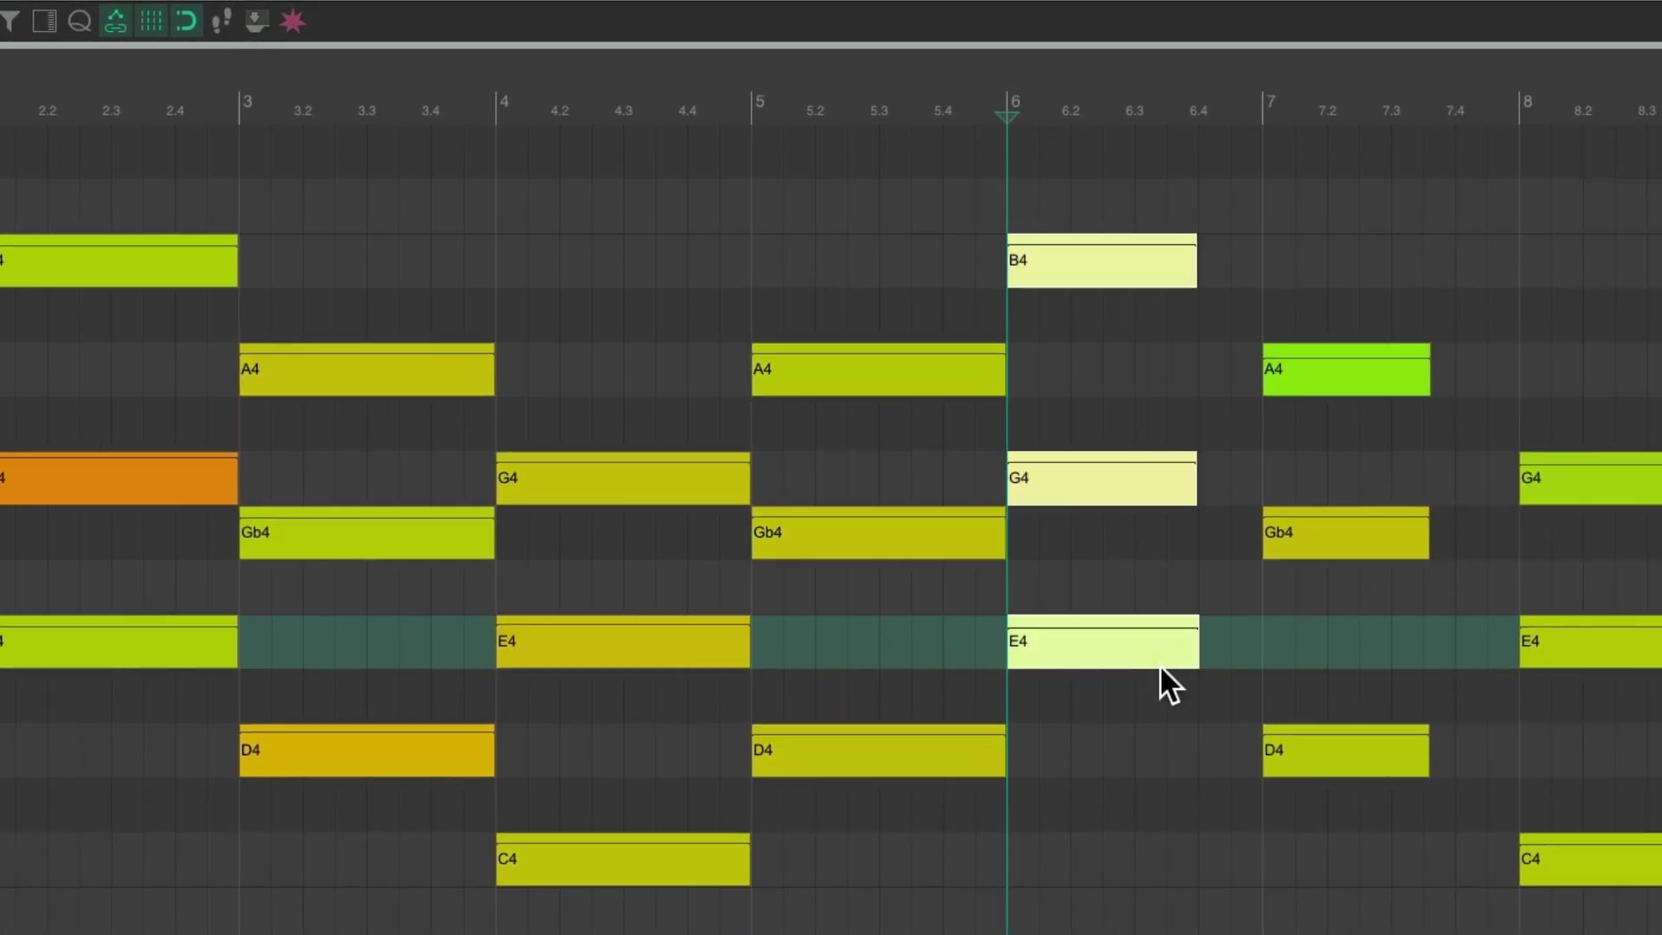
click(1262, 97)
key(ctrl+l)
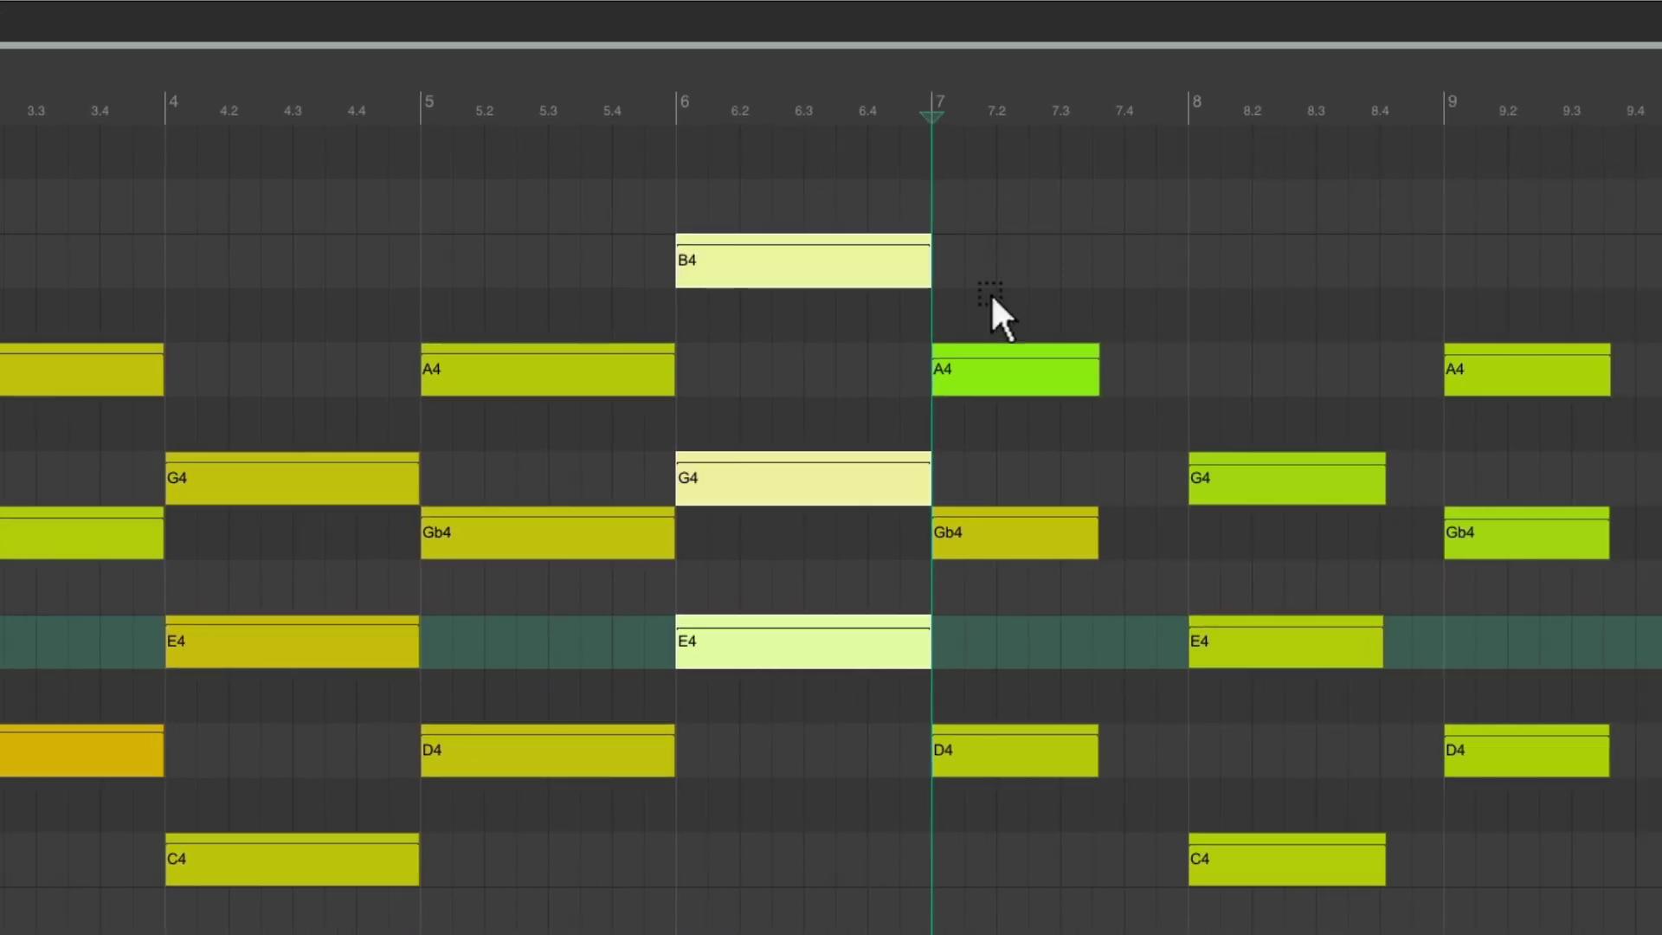
drag(1321, 296, 1447, 736)
drag(1114, 716, 1116, 718)
click(1183, 101)
key(ctrl+l)
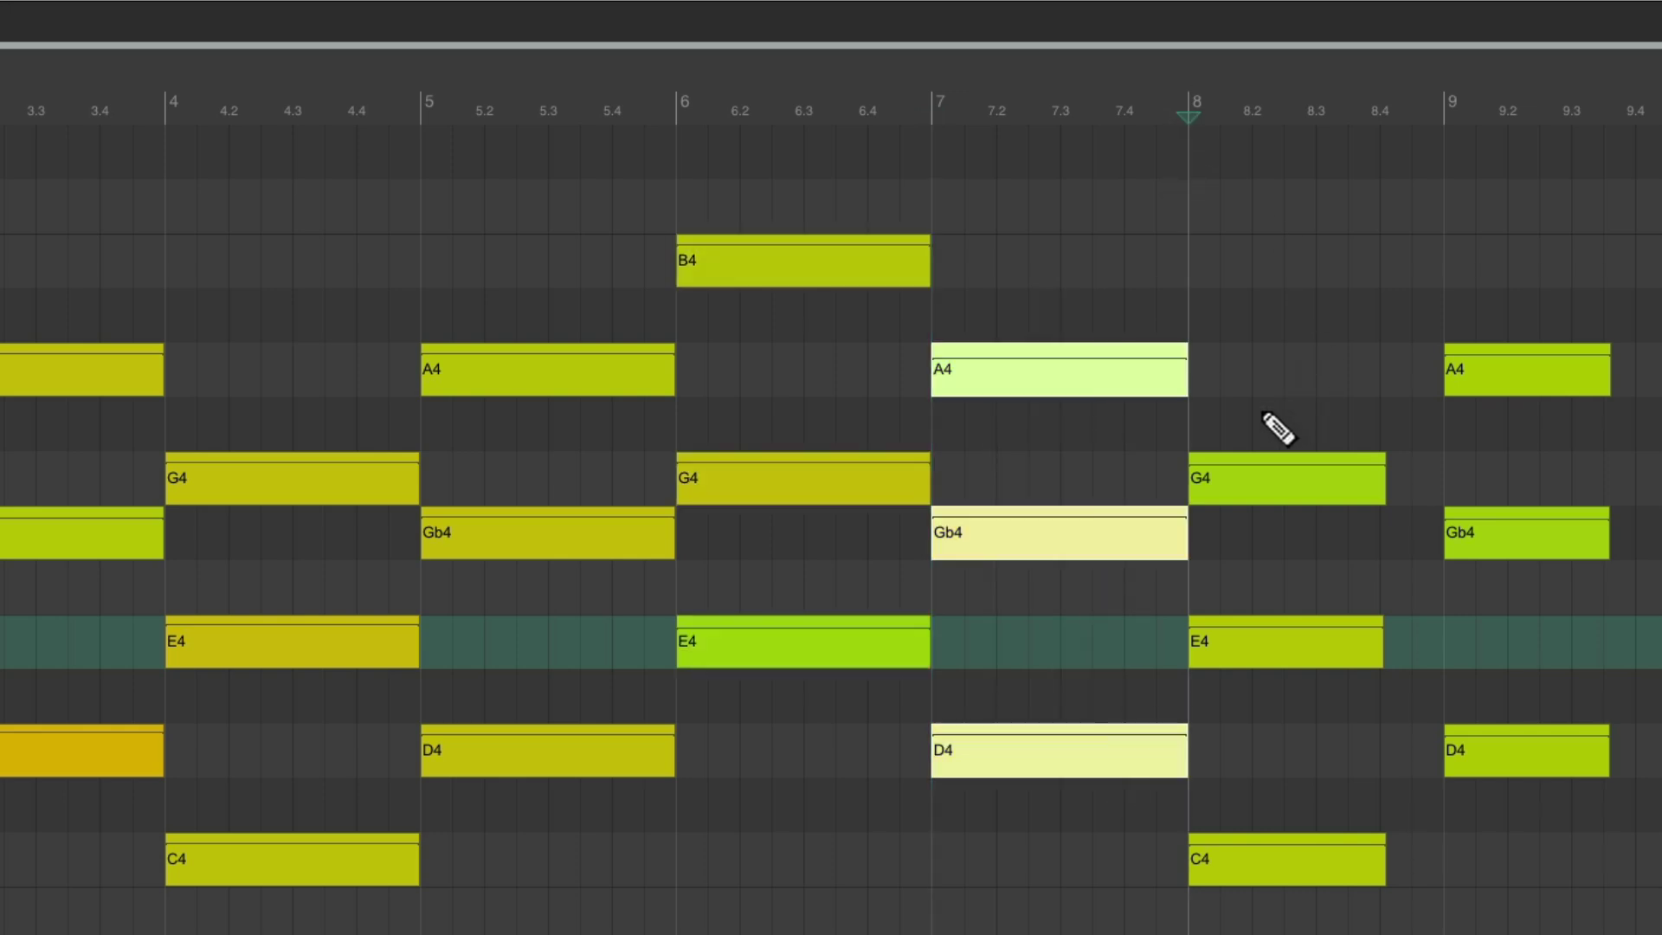
drag(1260, 412, 1336, 882)
click(1446, 100)
key(ctrl+l)
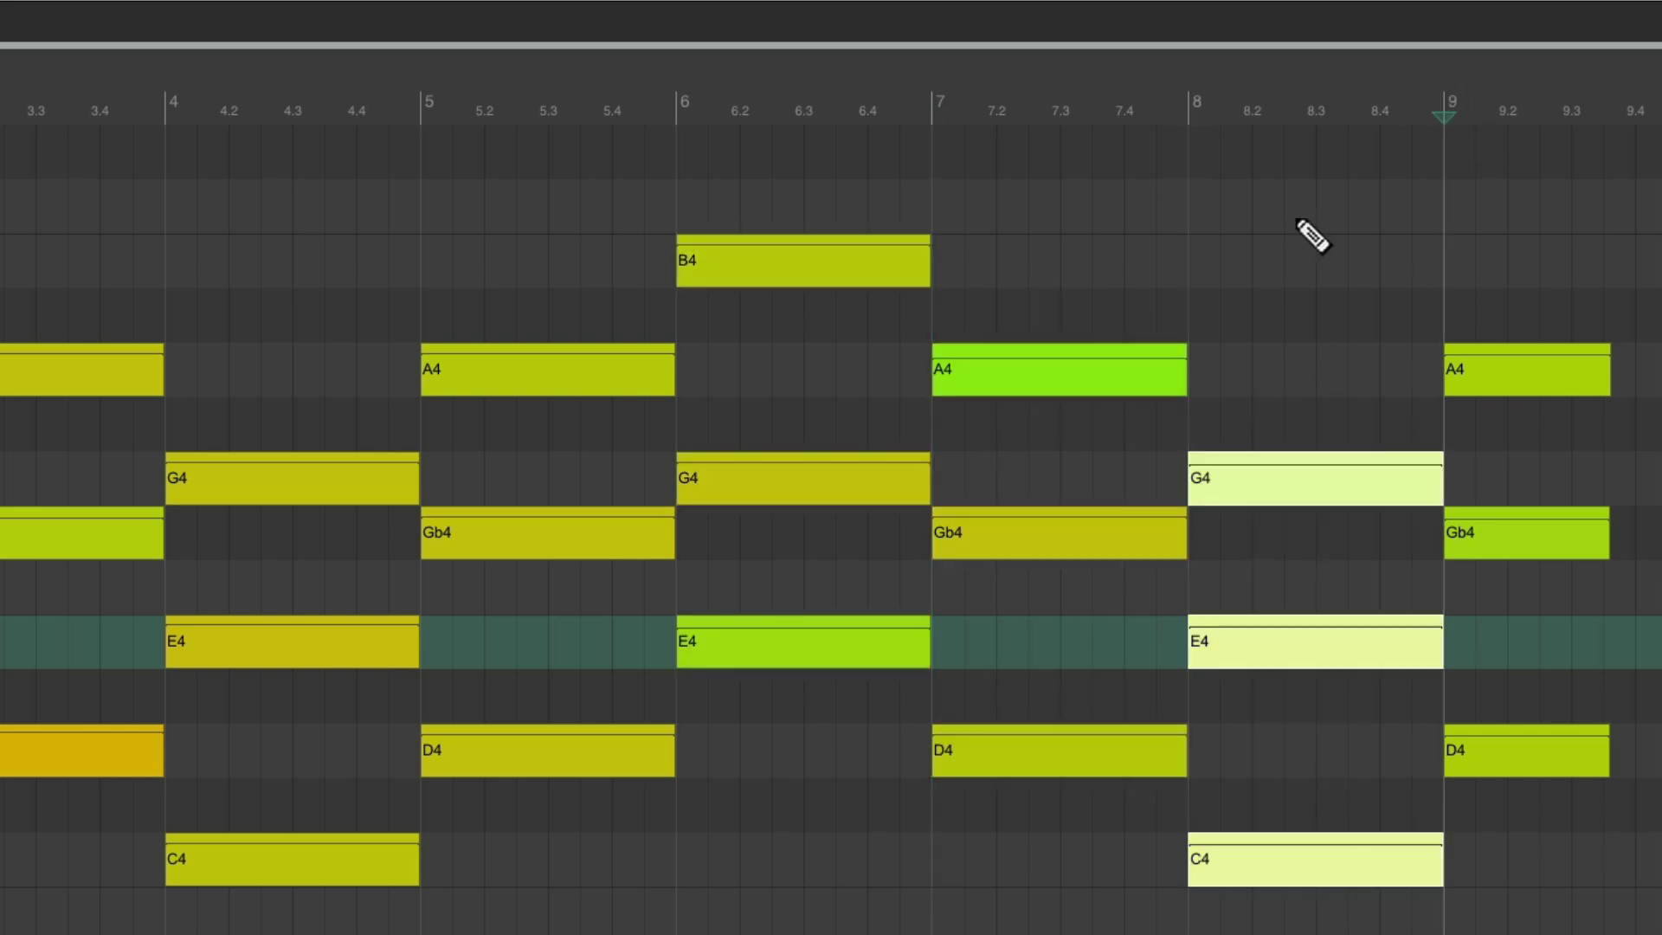
click(1287, 102)
drag(1099, 286, 1233, 762)
key(ctrl+l)
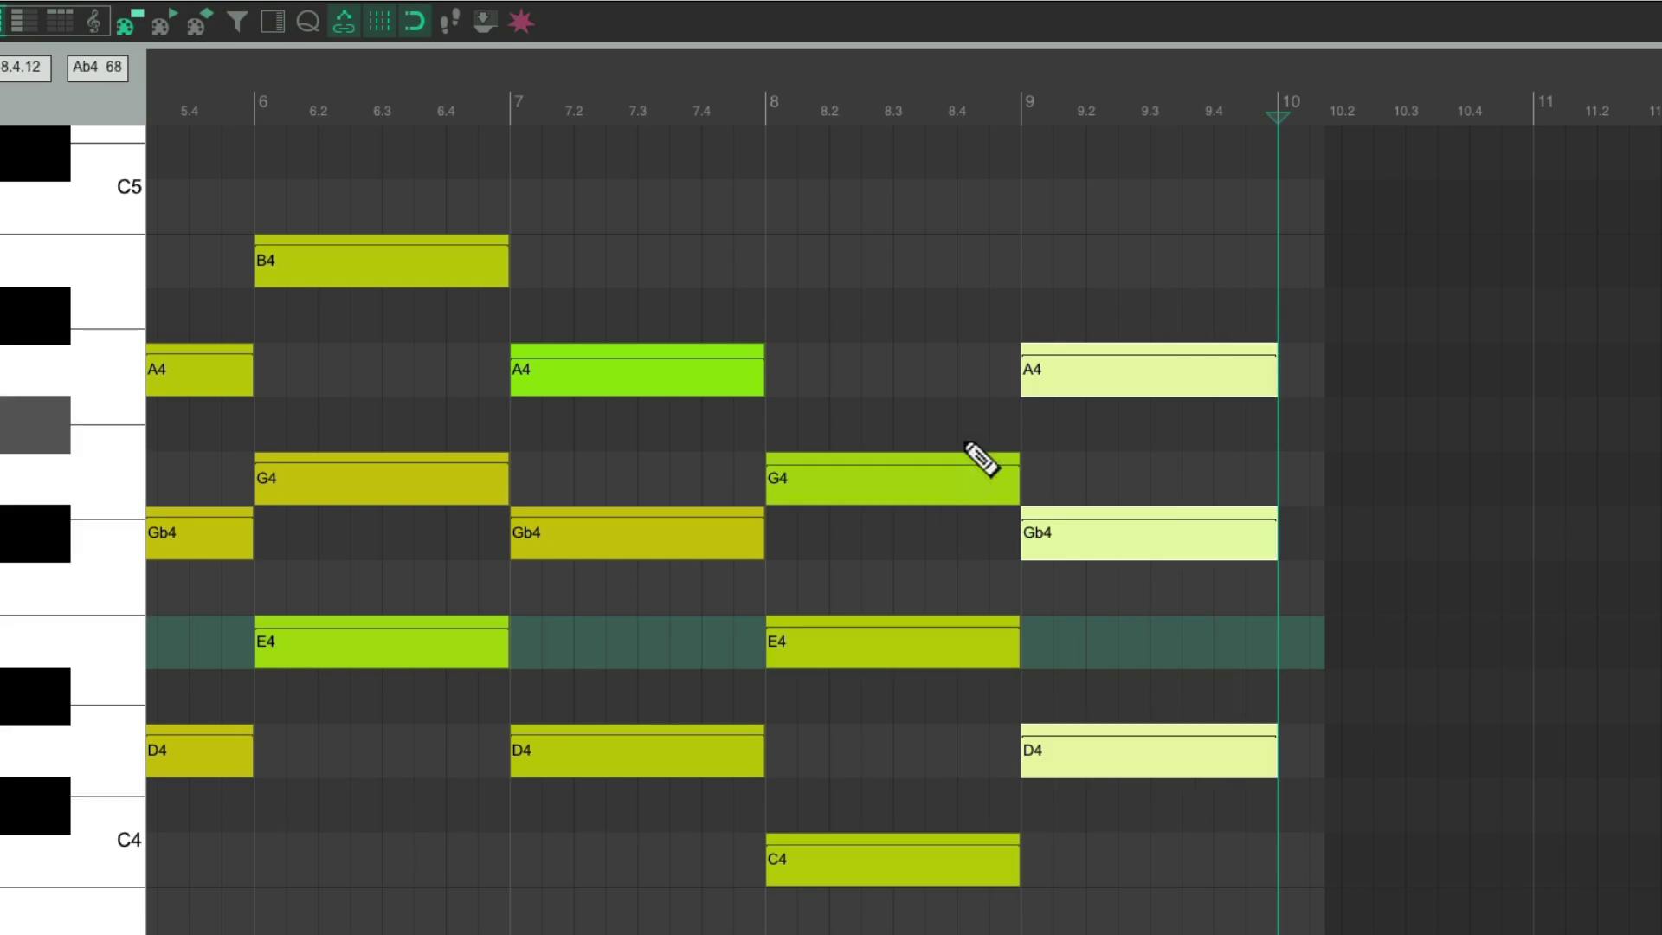
- Play back from bar 2 to audition the chords, then delete the Piano MIDI item
scroll(891, 410, left, 10)
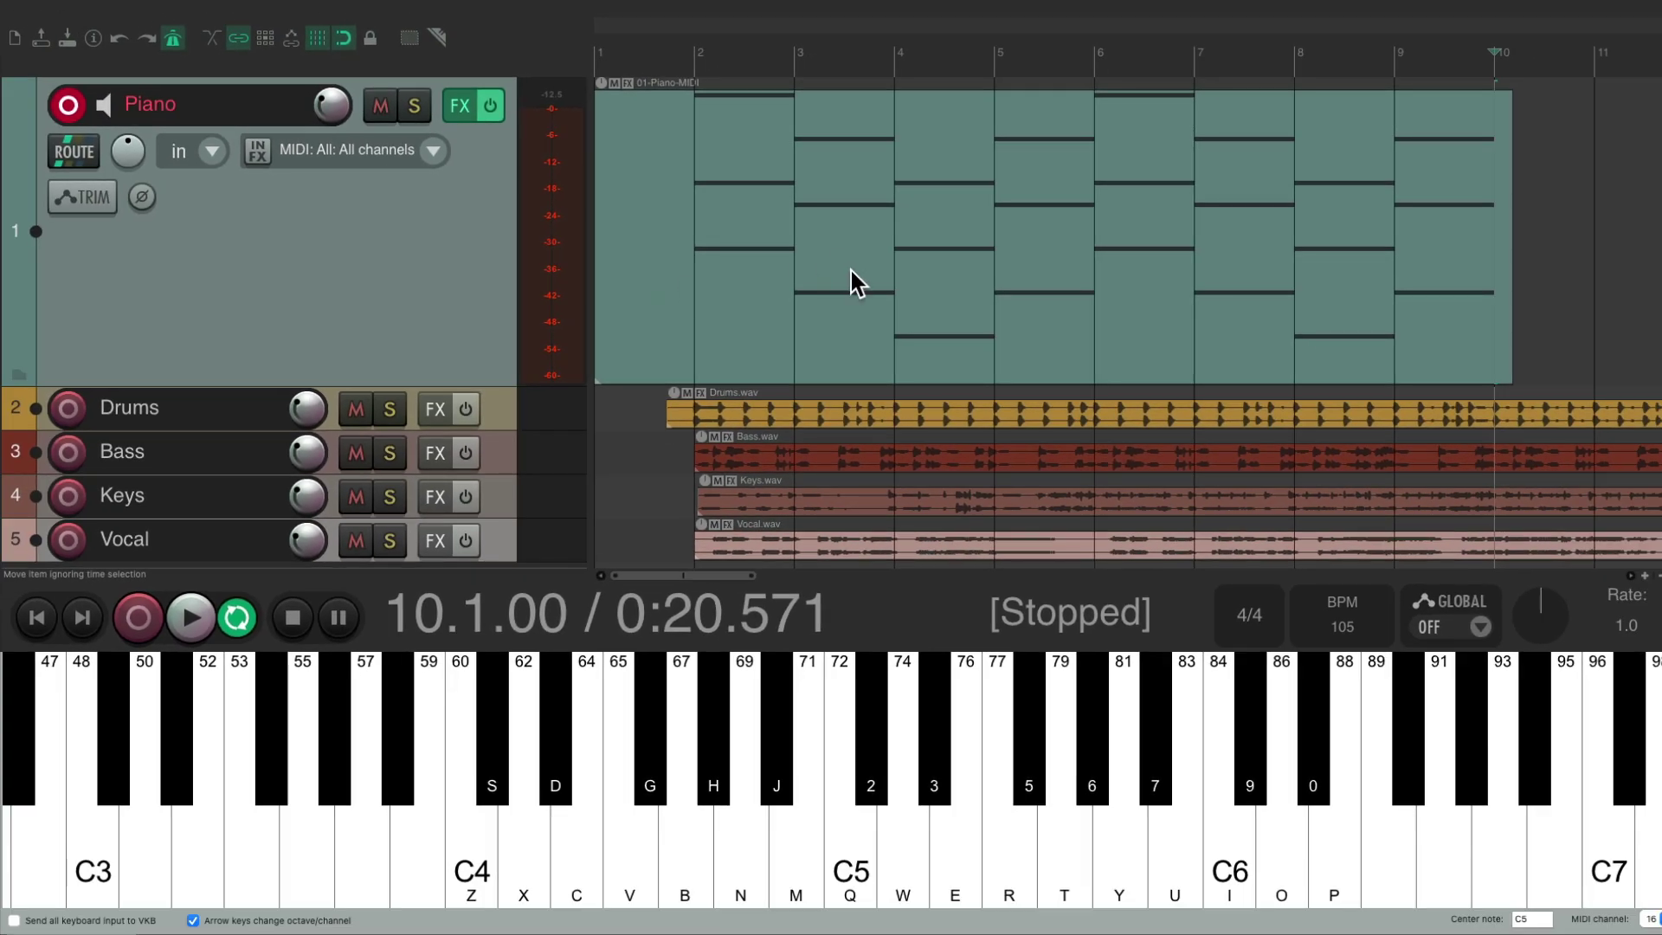
click(696, 52)
key(space)
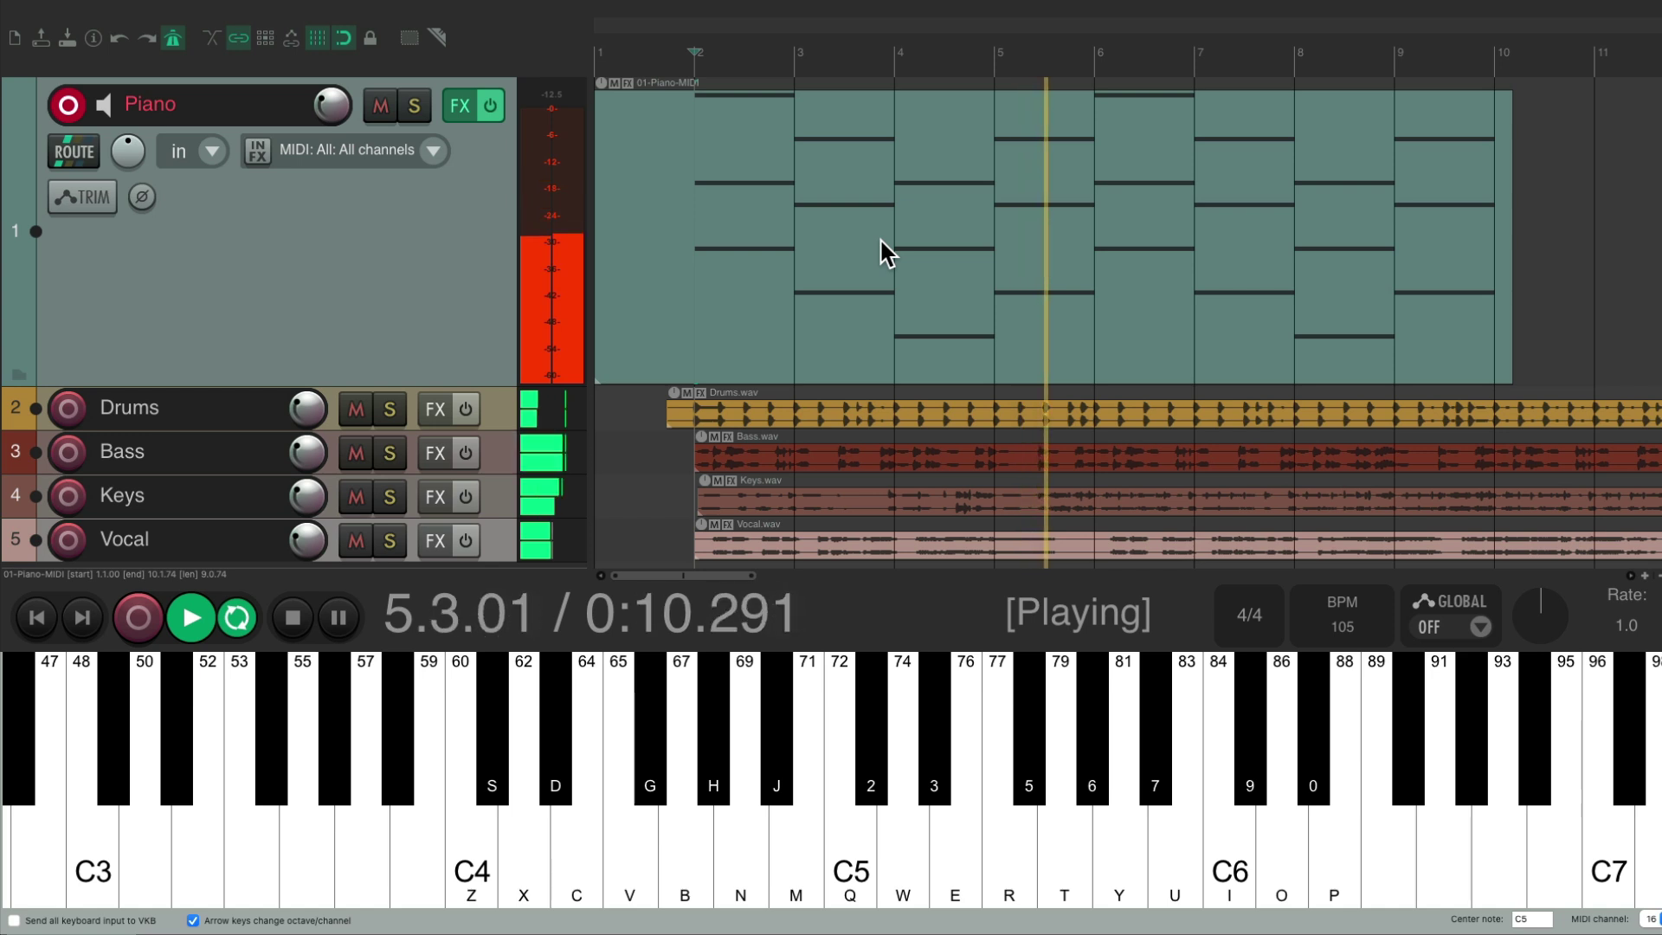
key(space)
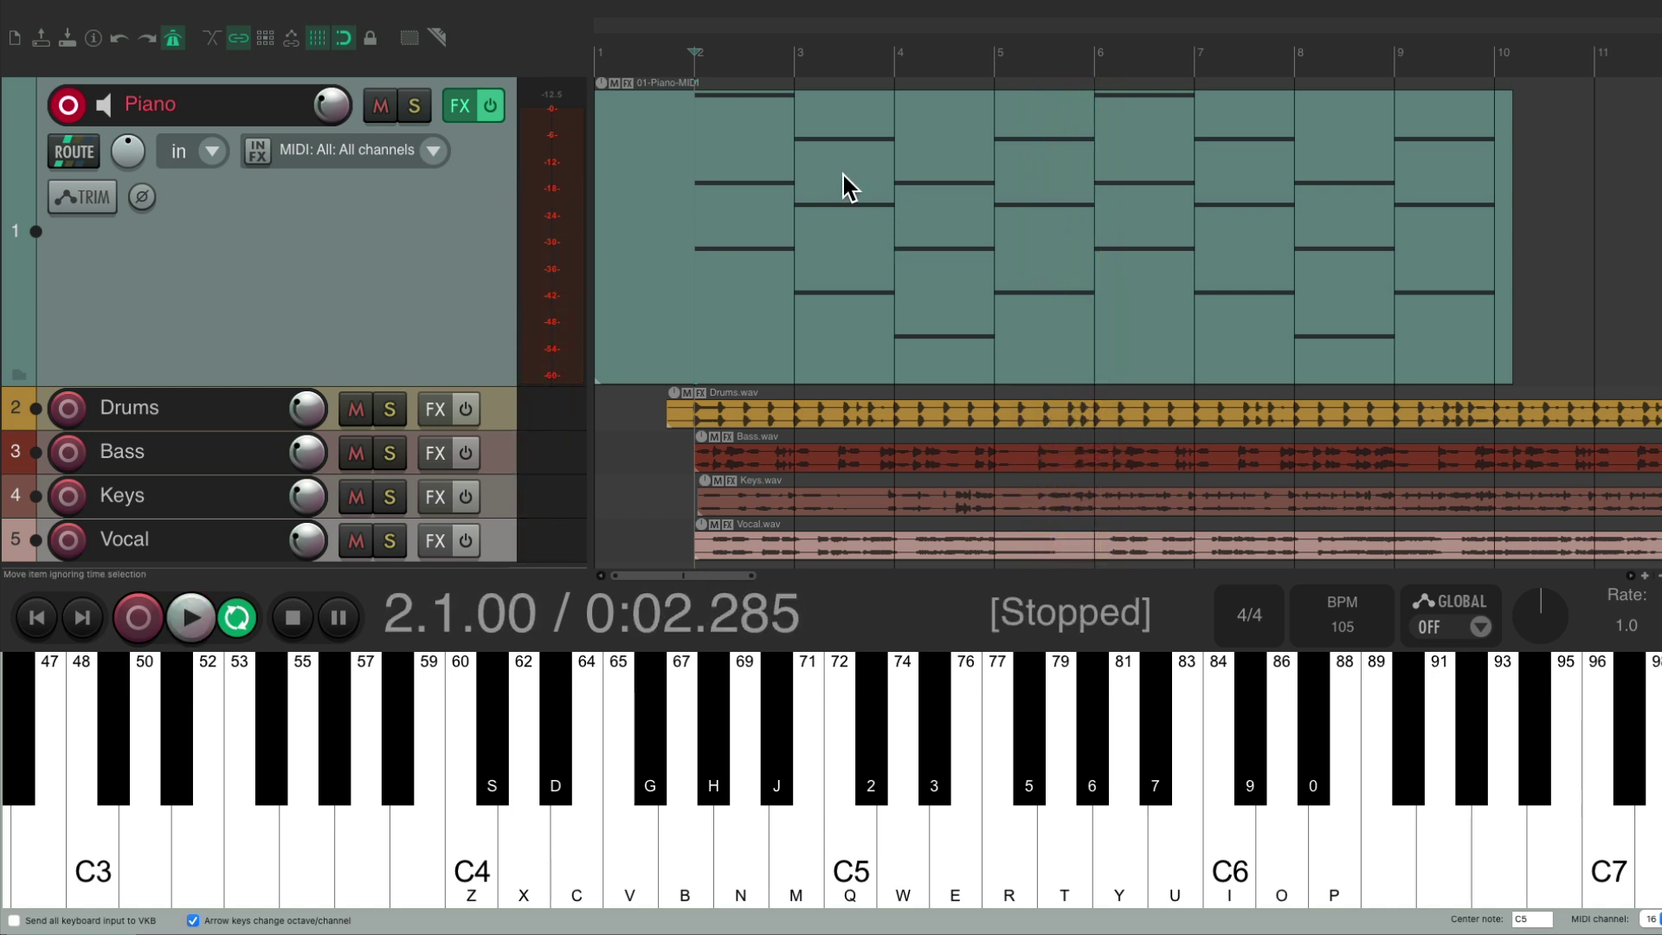
key(Delete)
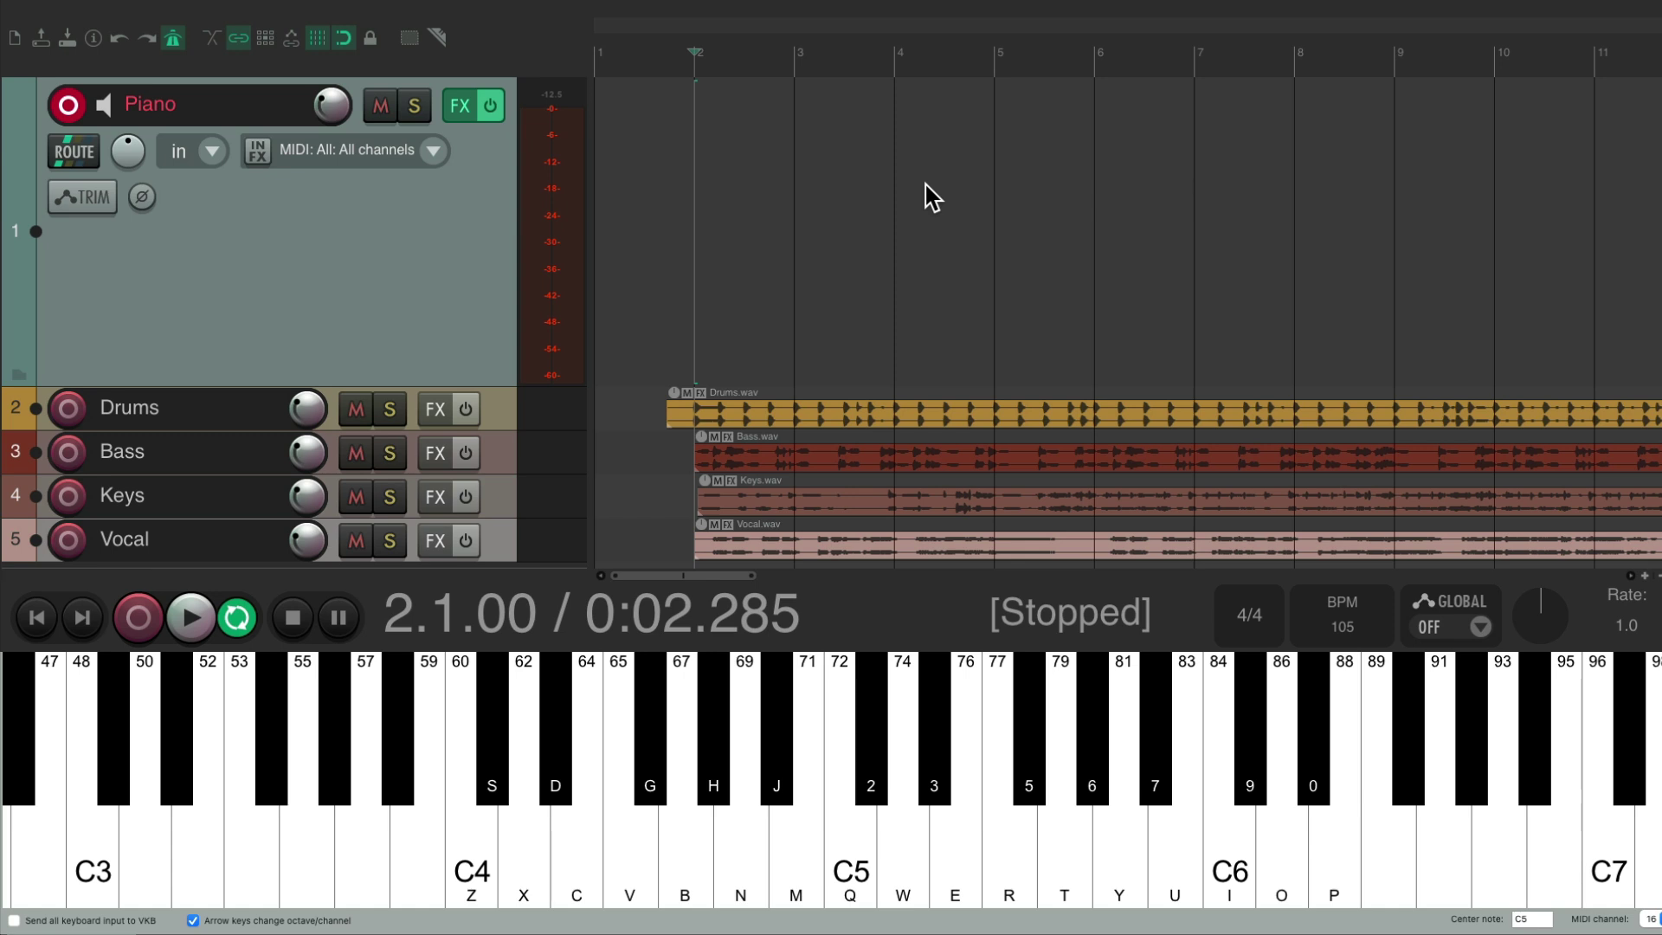
- Record five chords on the Piano track: E-G-B, D-Gb-A, C-E-G, D-Gb-A, E-G-B
key(ctrl+r)
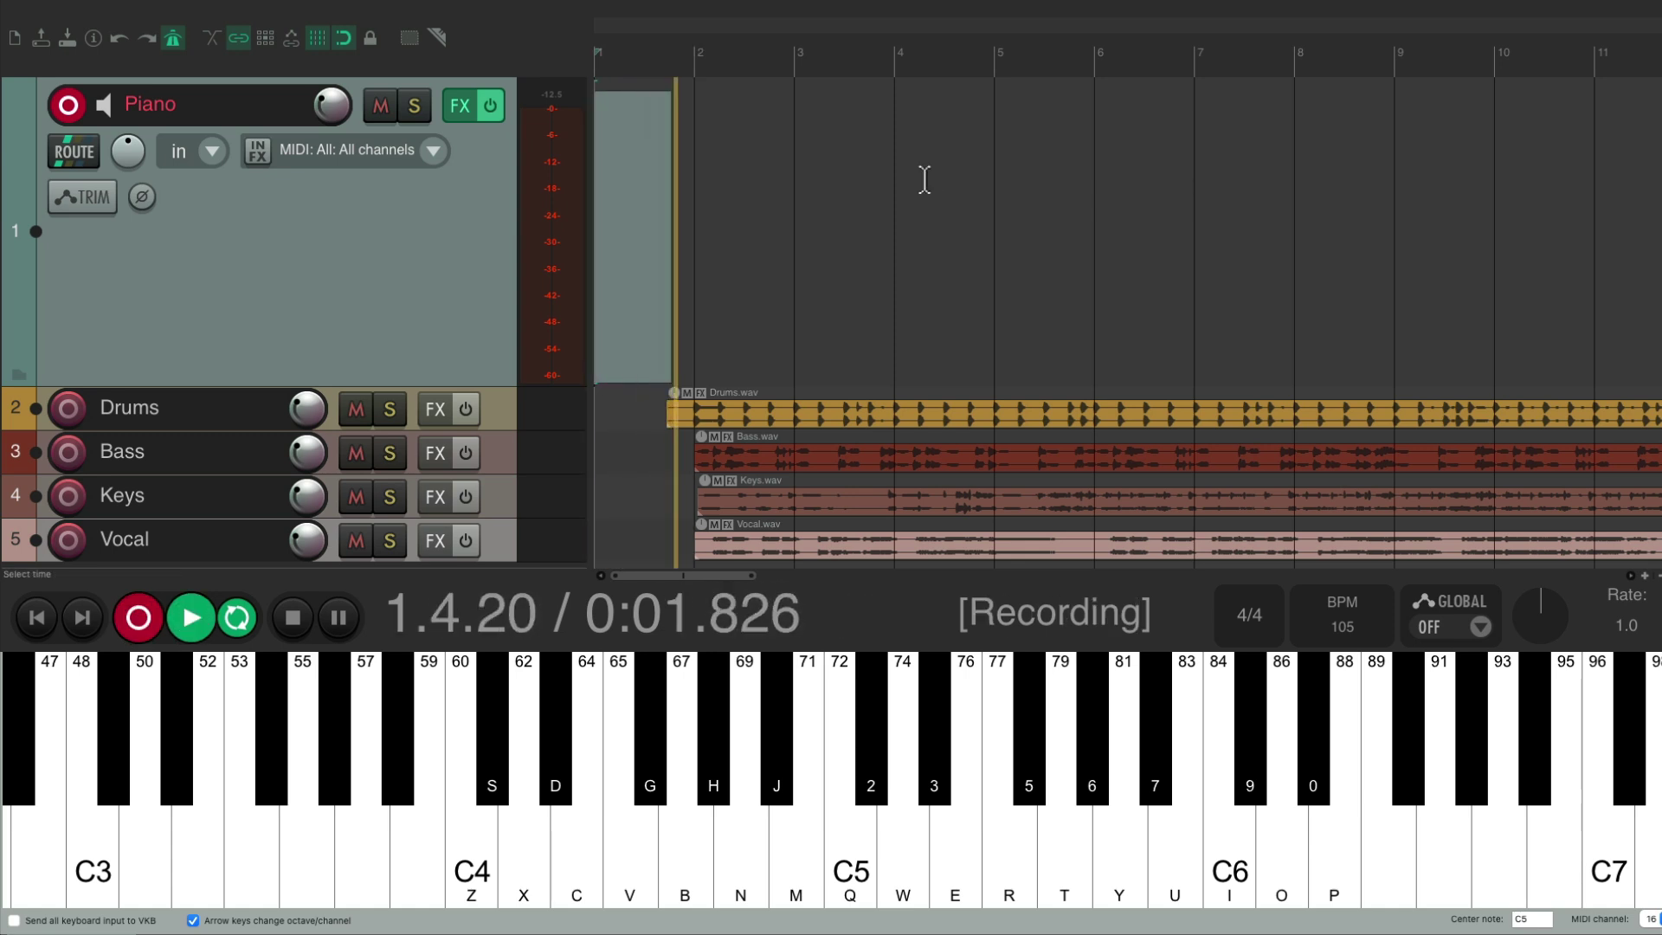
key(c+b+m)
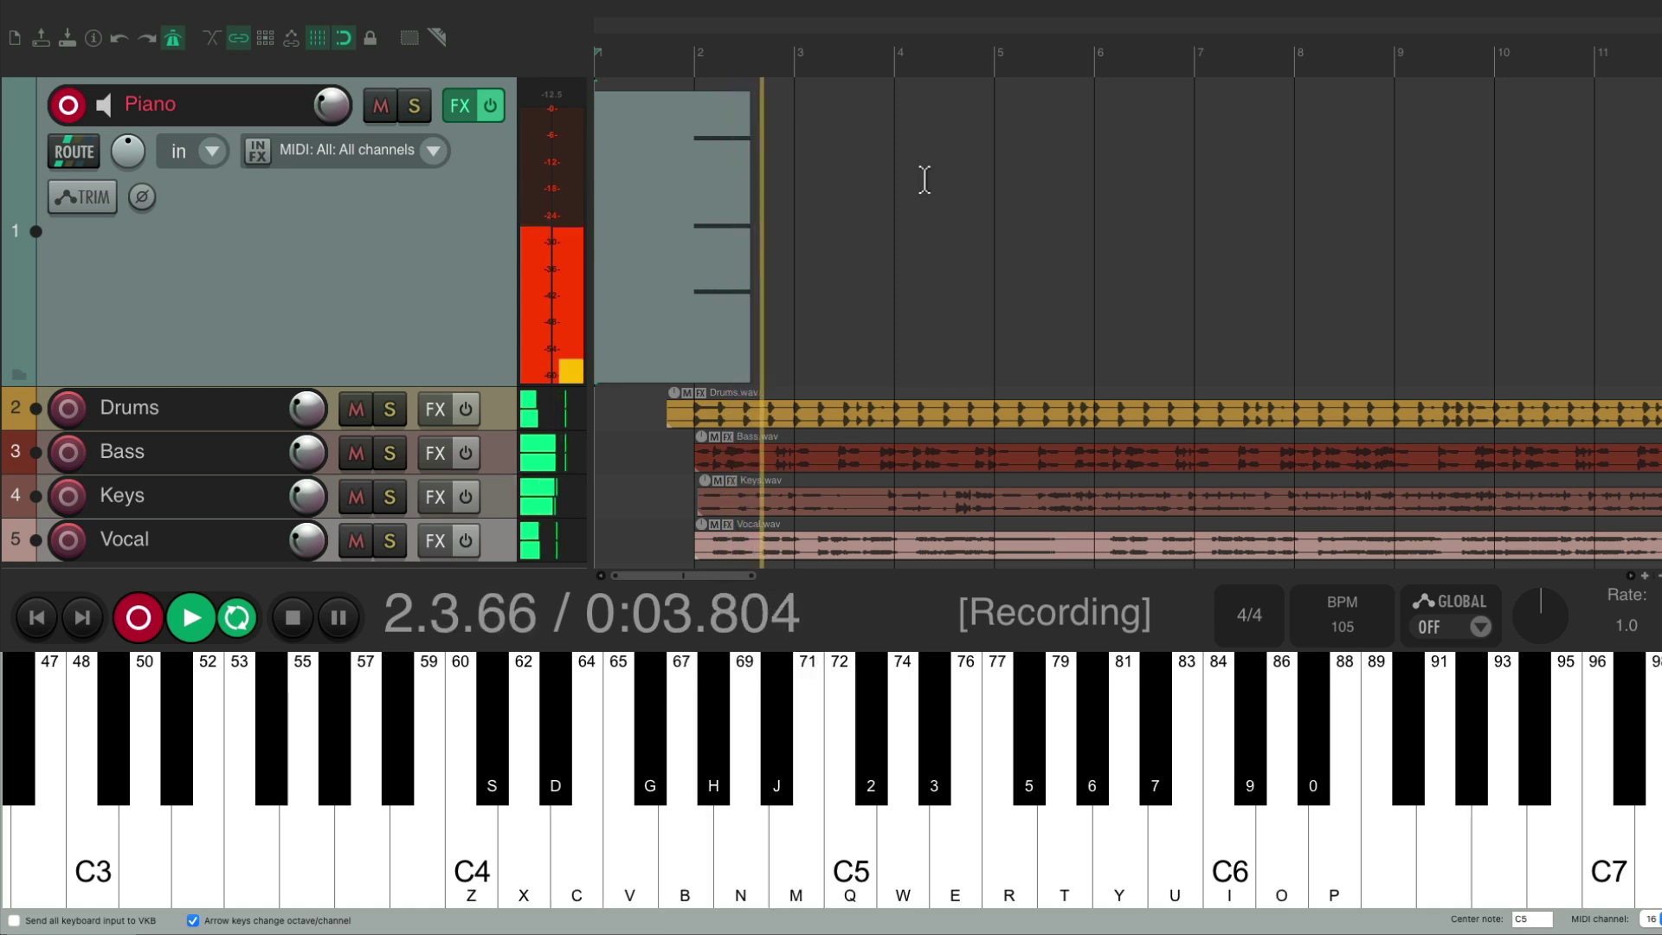
key(x+g+n)
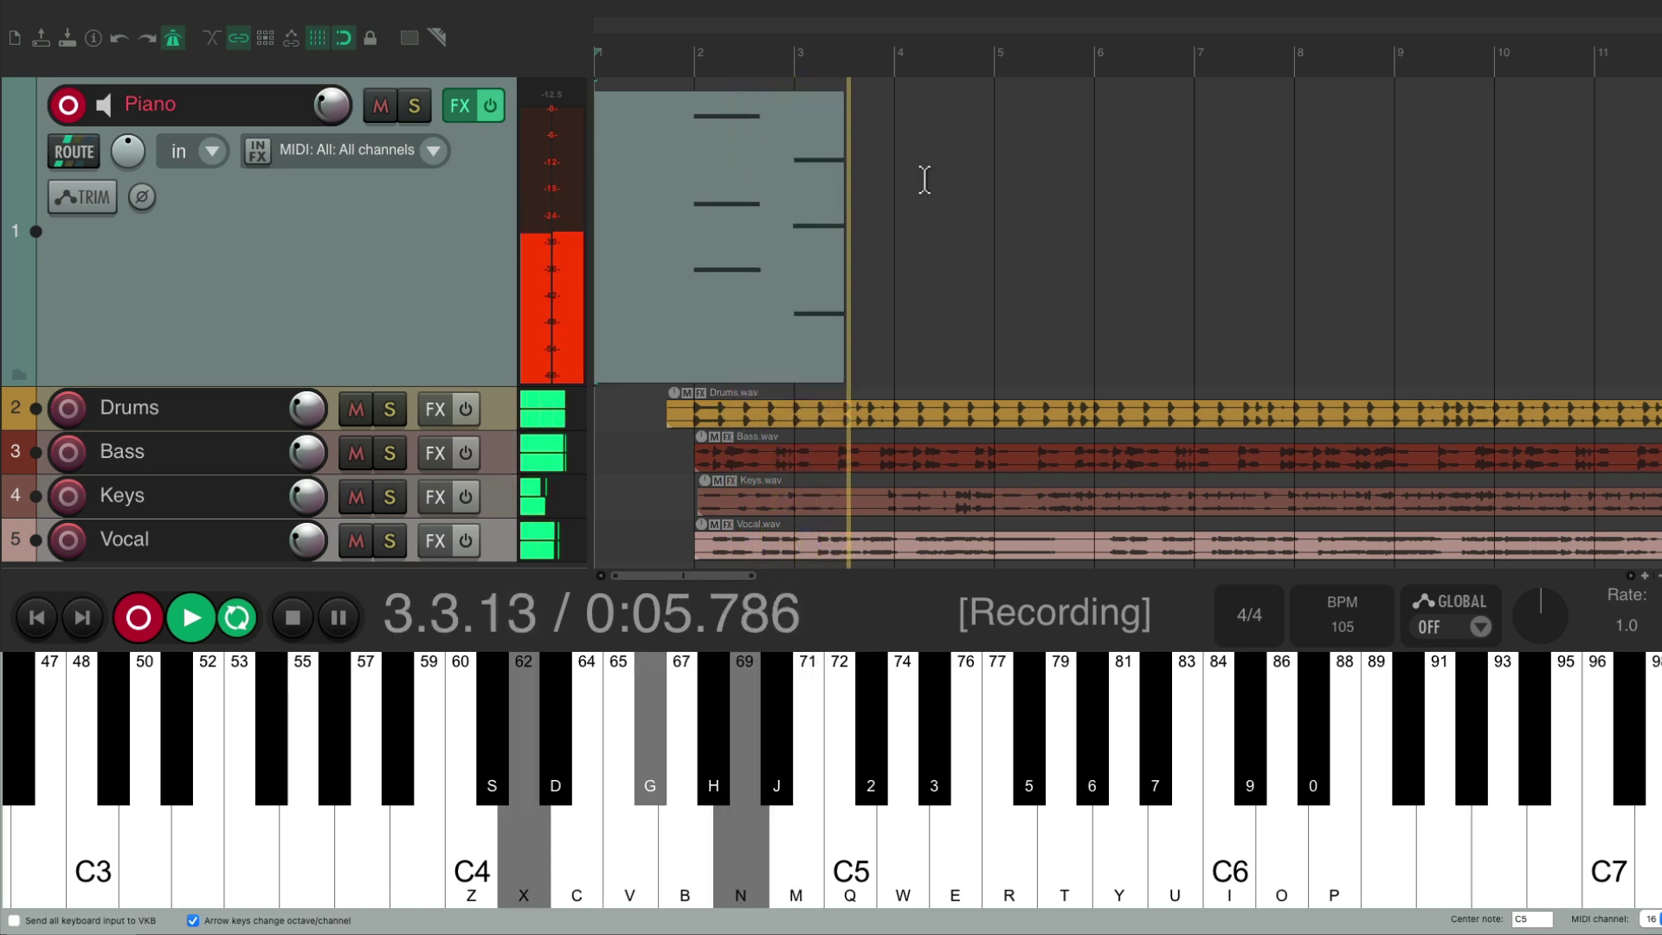
key(z+c+b)
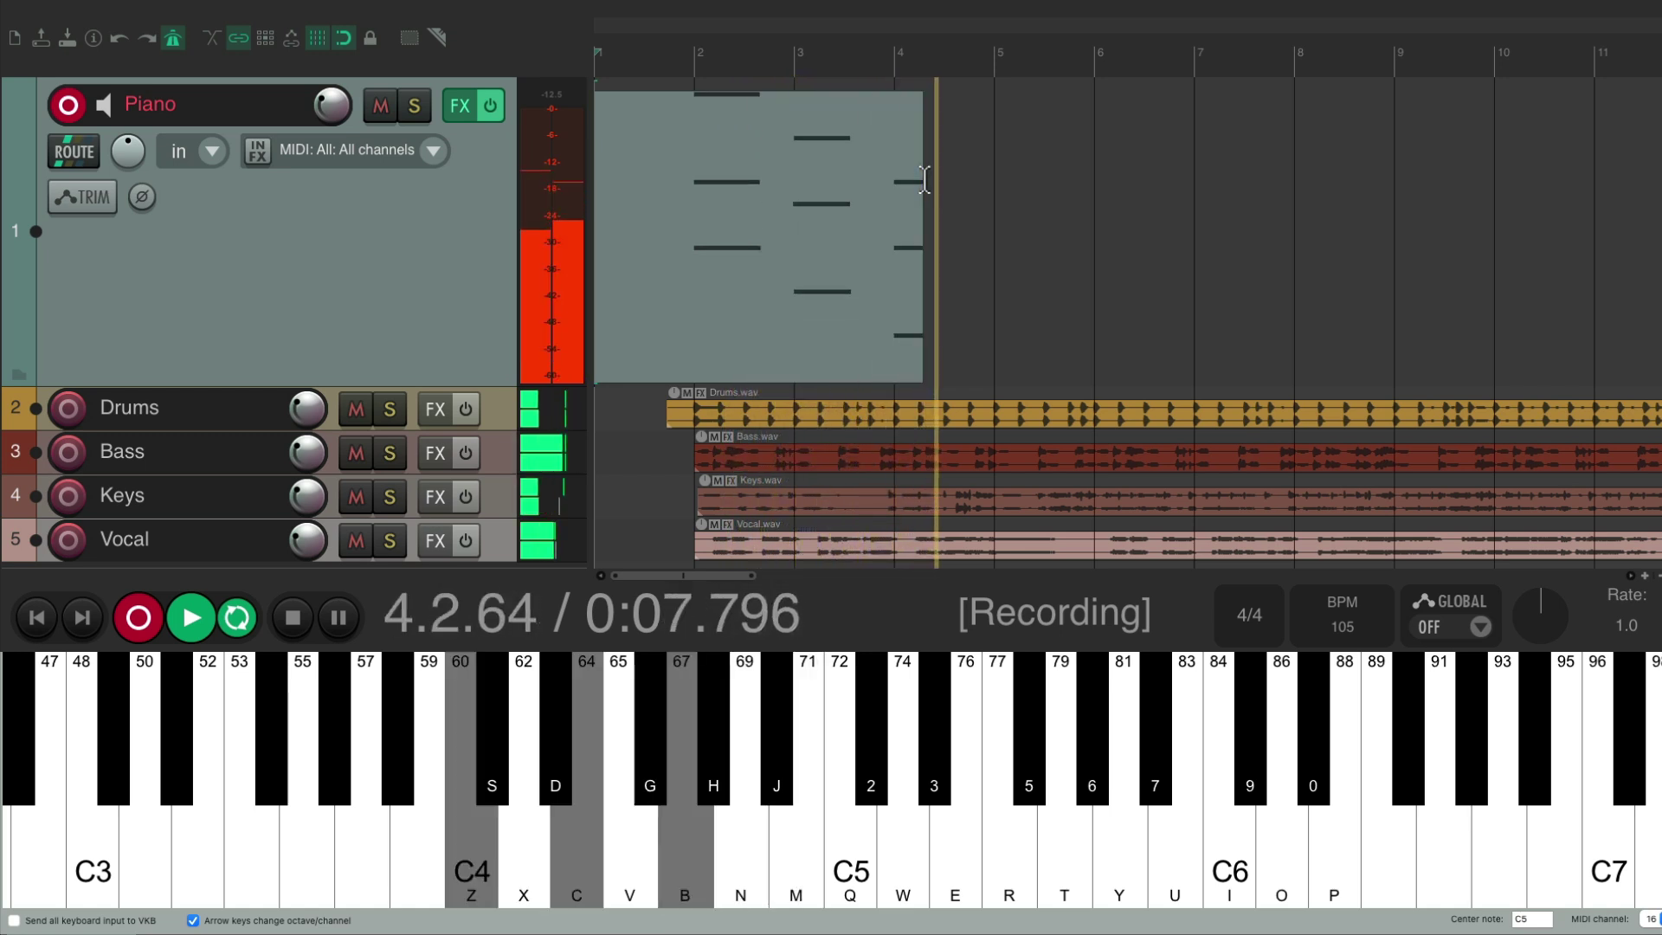
key(x+g+n)
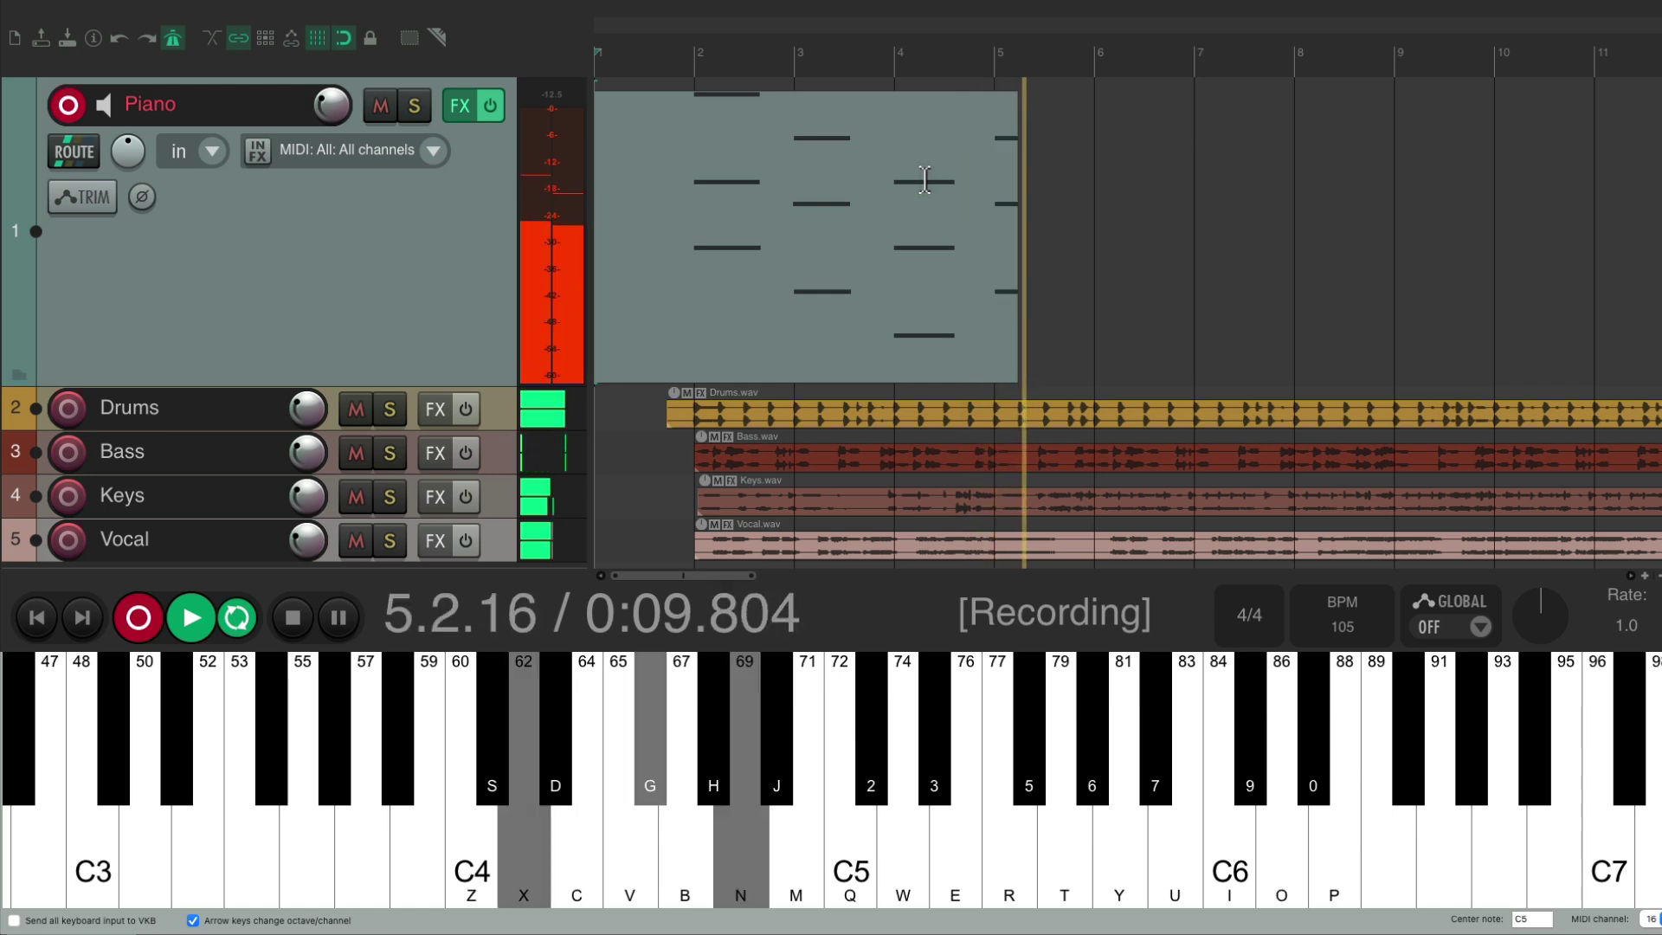
key(c+b+m)
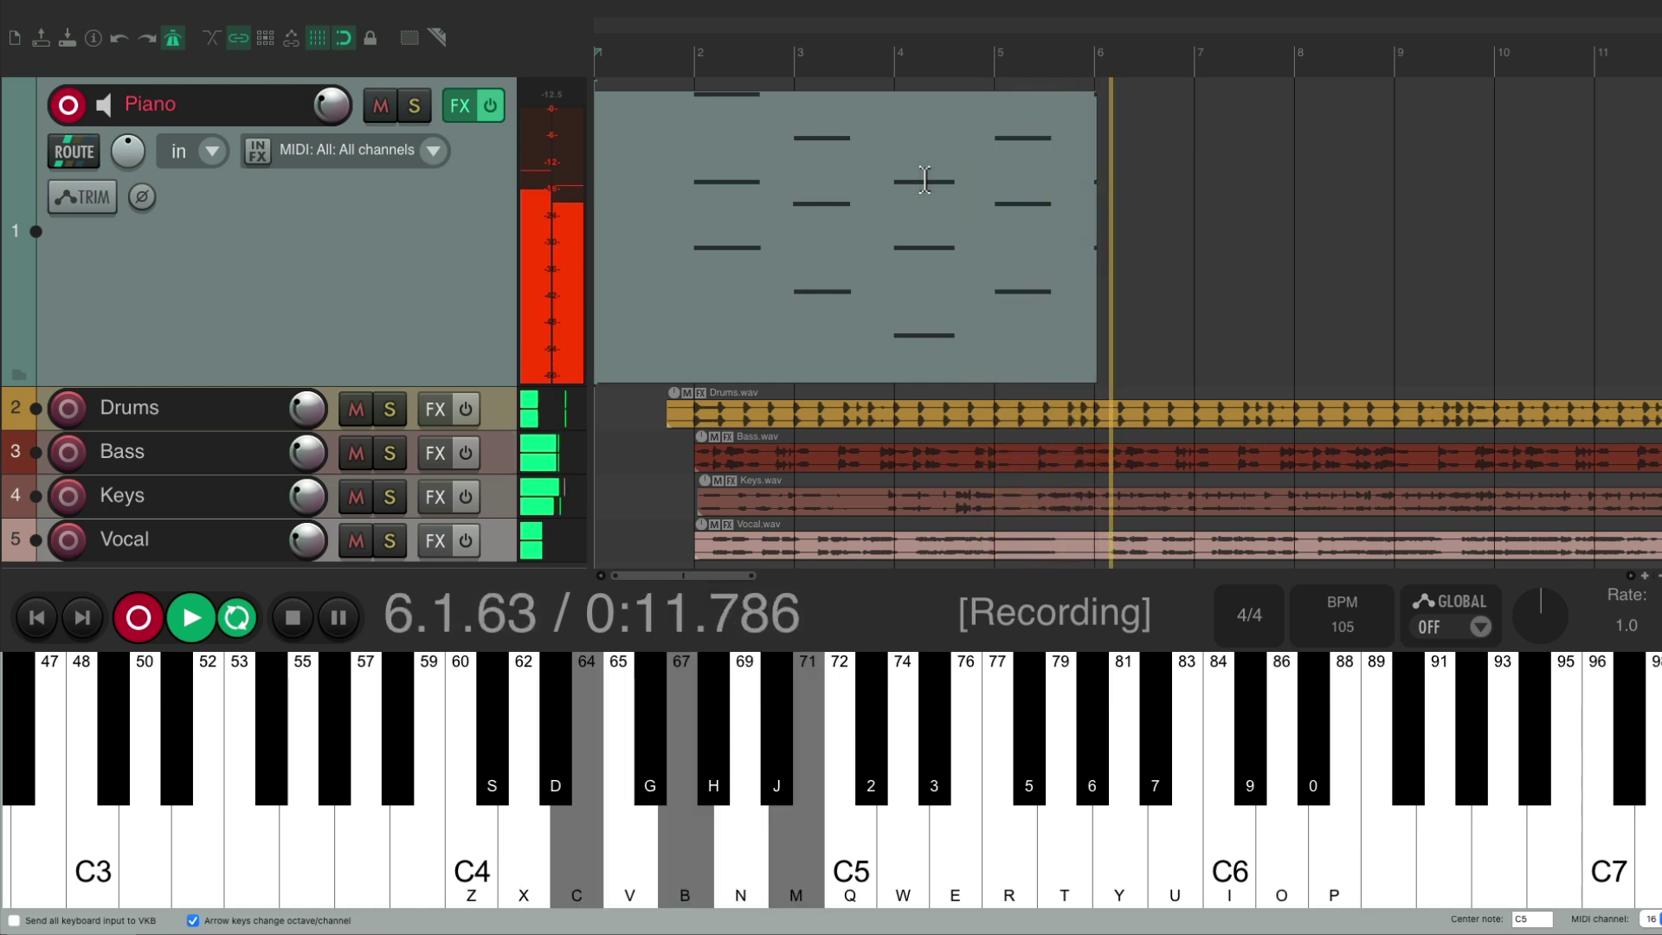
key(space)
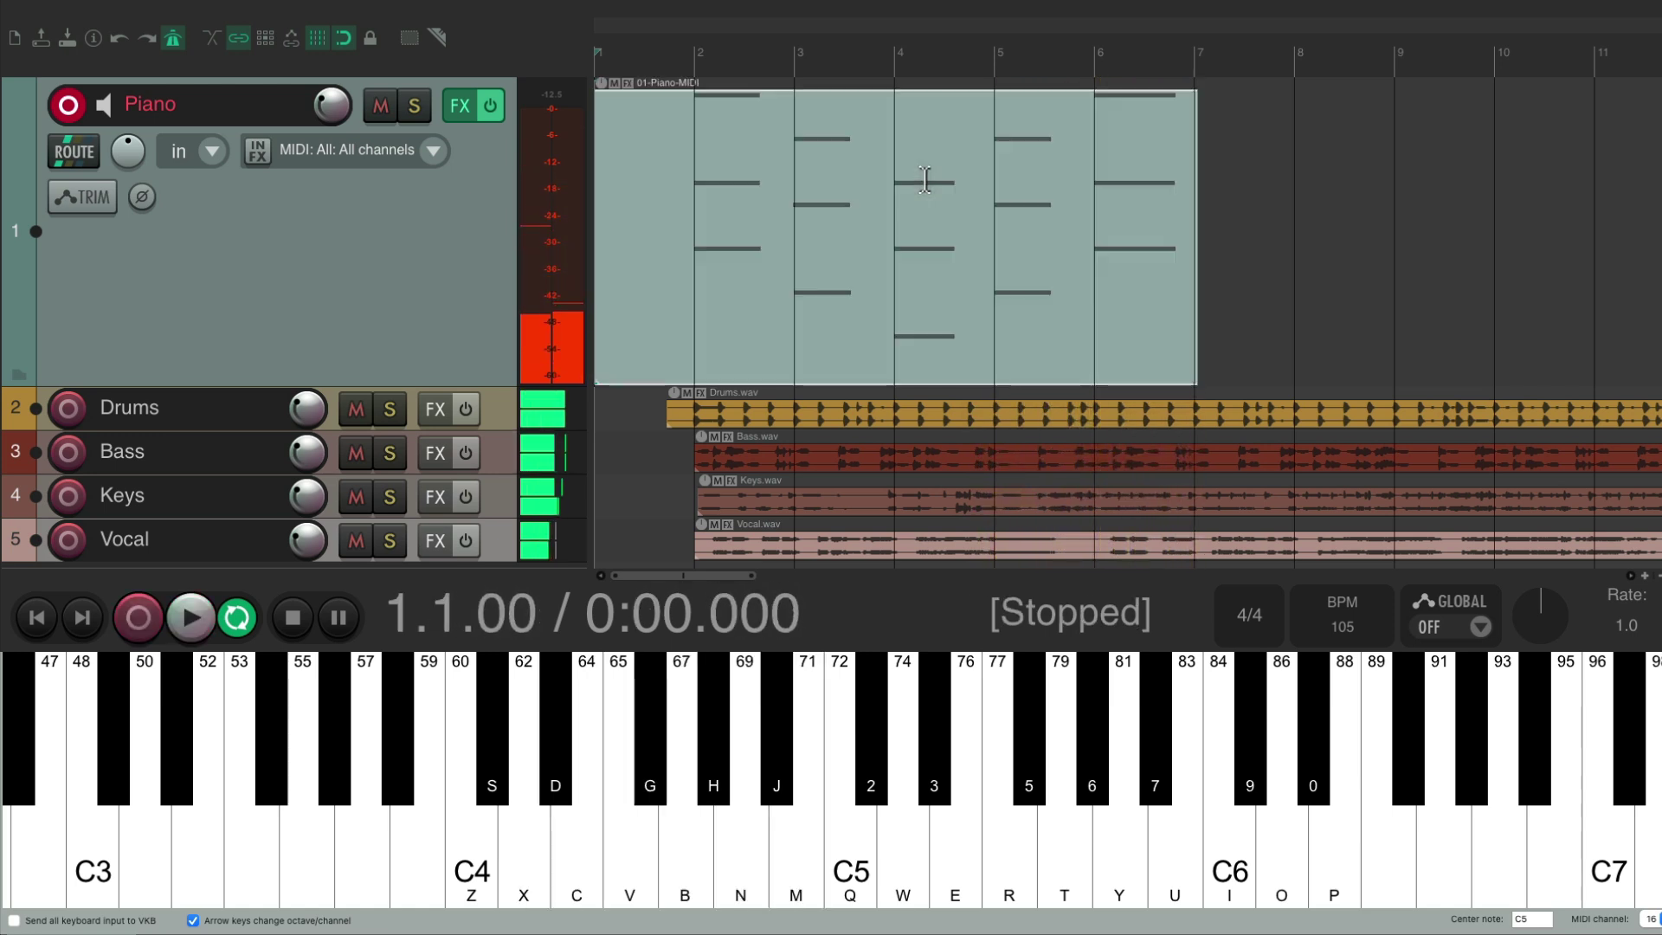
- Quantize all the recorded notes in the Piano item to the grid
double_click(837, 162)
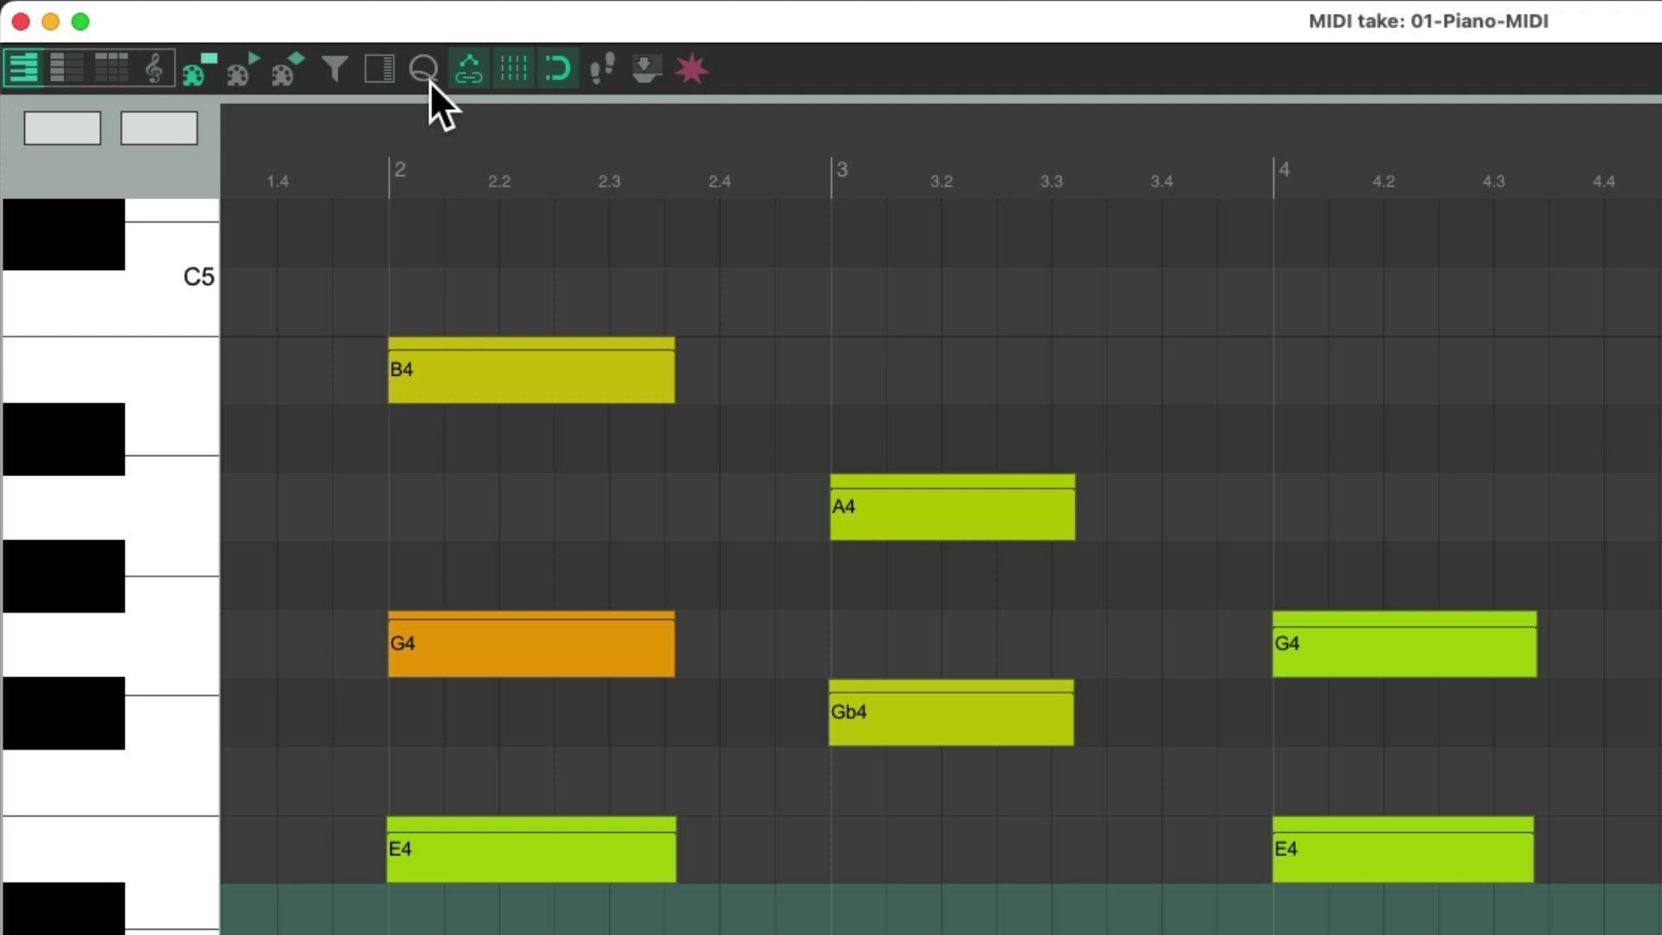
click(246, 50)
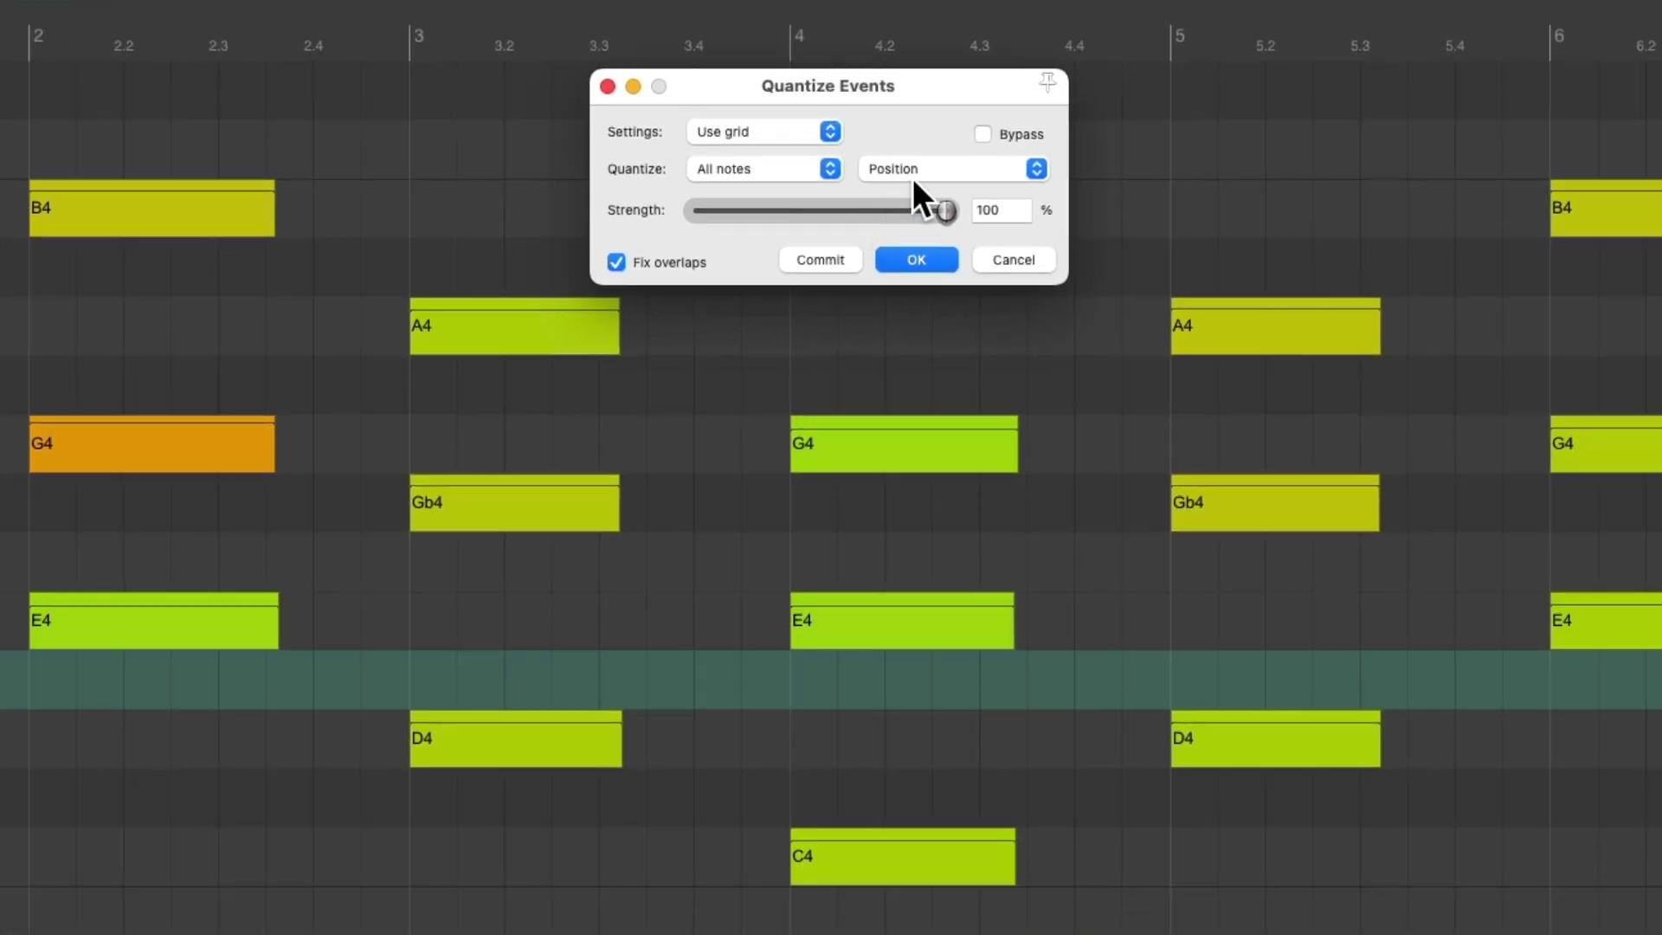
click(915, 259)
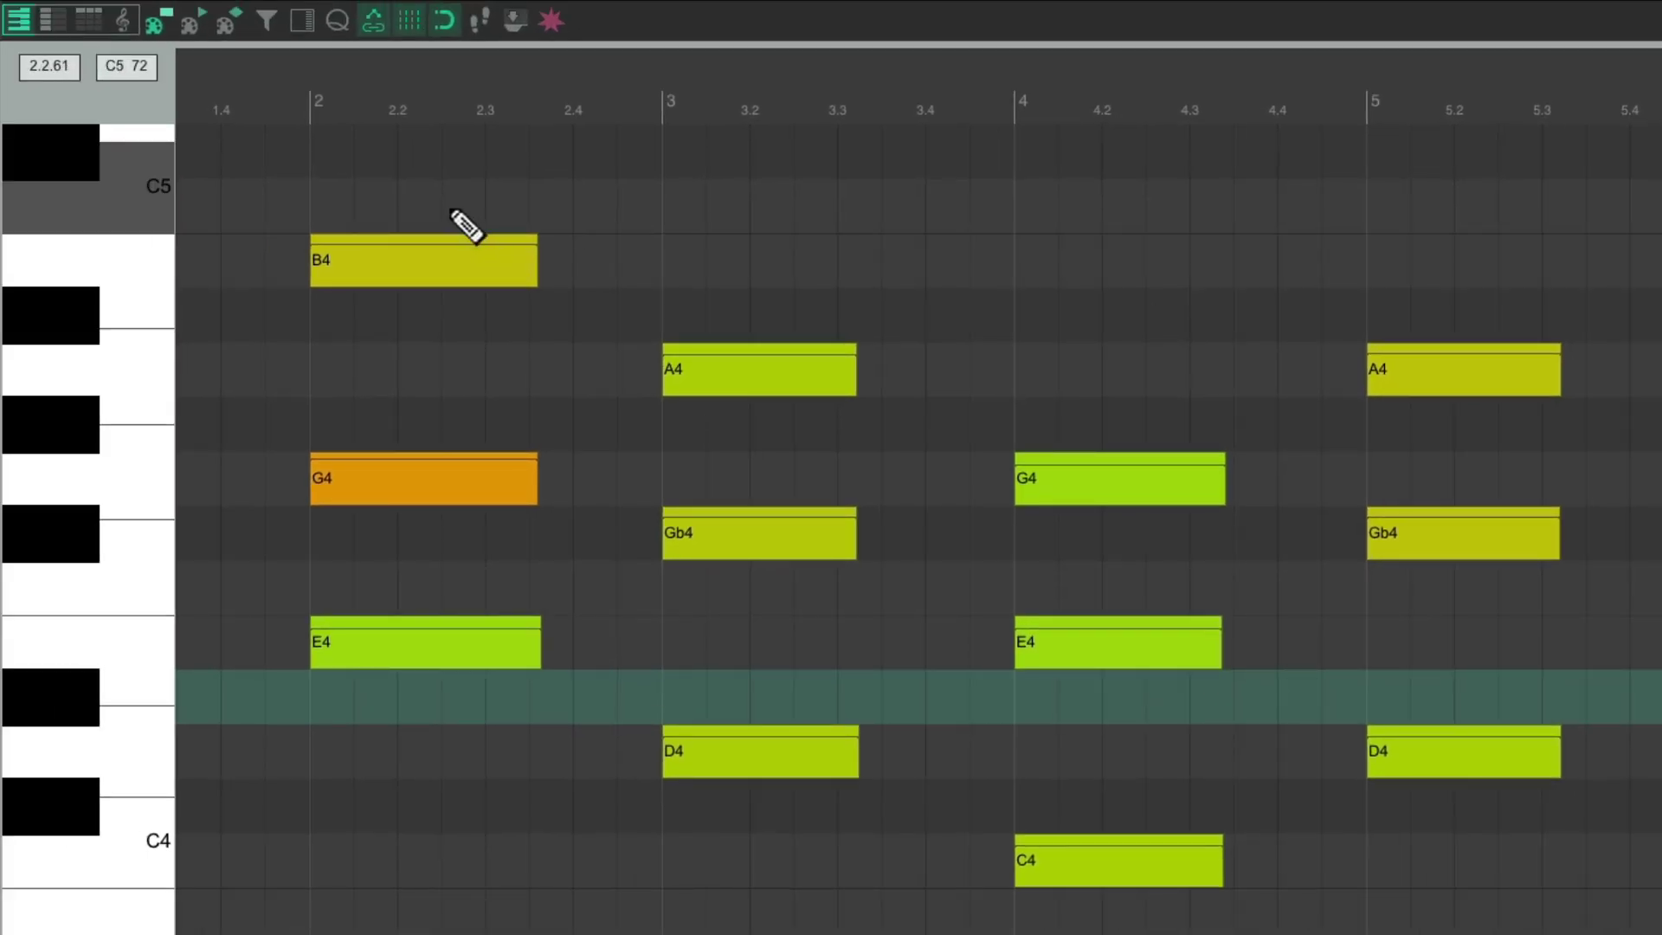
- Lengthen the chords at bars 2, 3 and 4 to end at bars 3, 4 and 5
drag(442, 205, 575, 714)
click(662, 90)
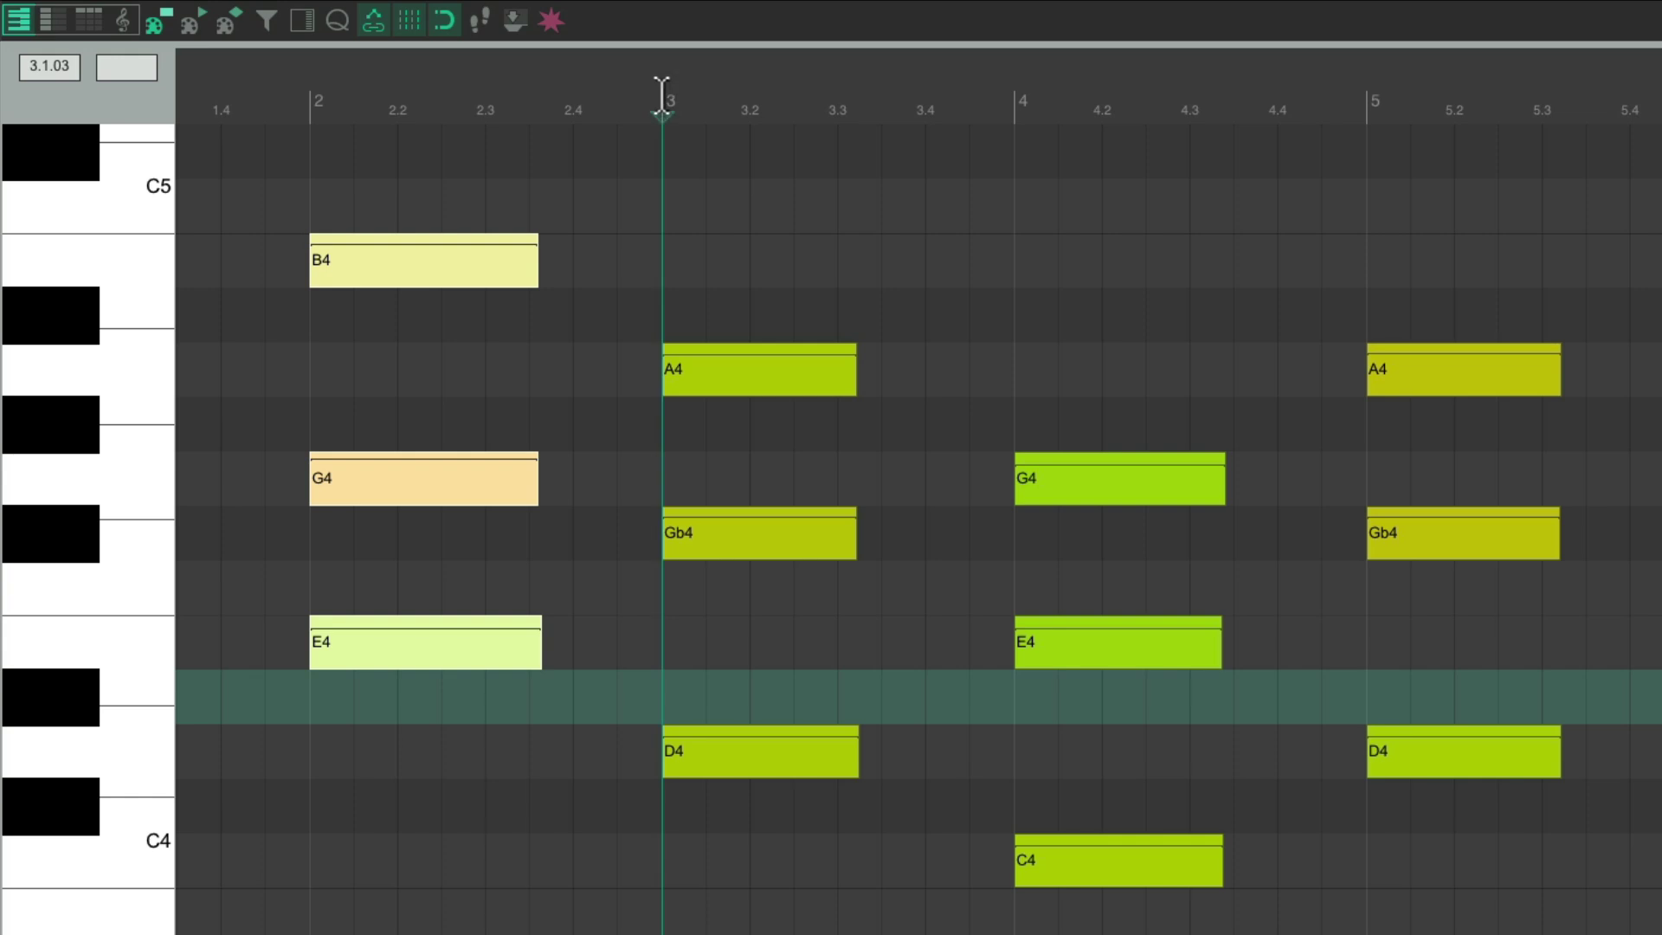
key(ctrl+e)
drag(798, 282, 881, 803)
click(1011, 96)
key(ctrl+e)
drag(1134, 424, 1259, 900)
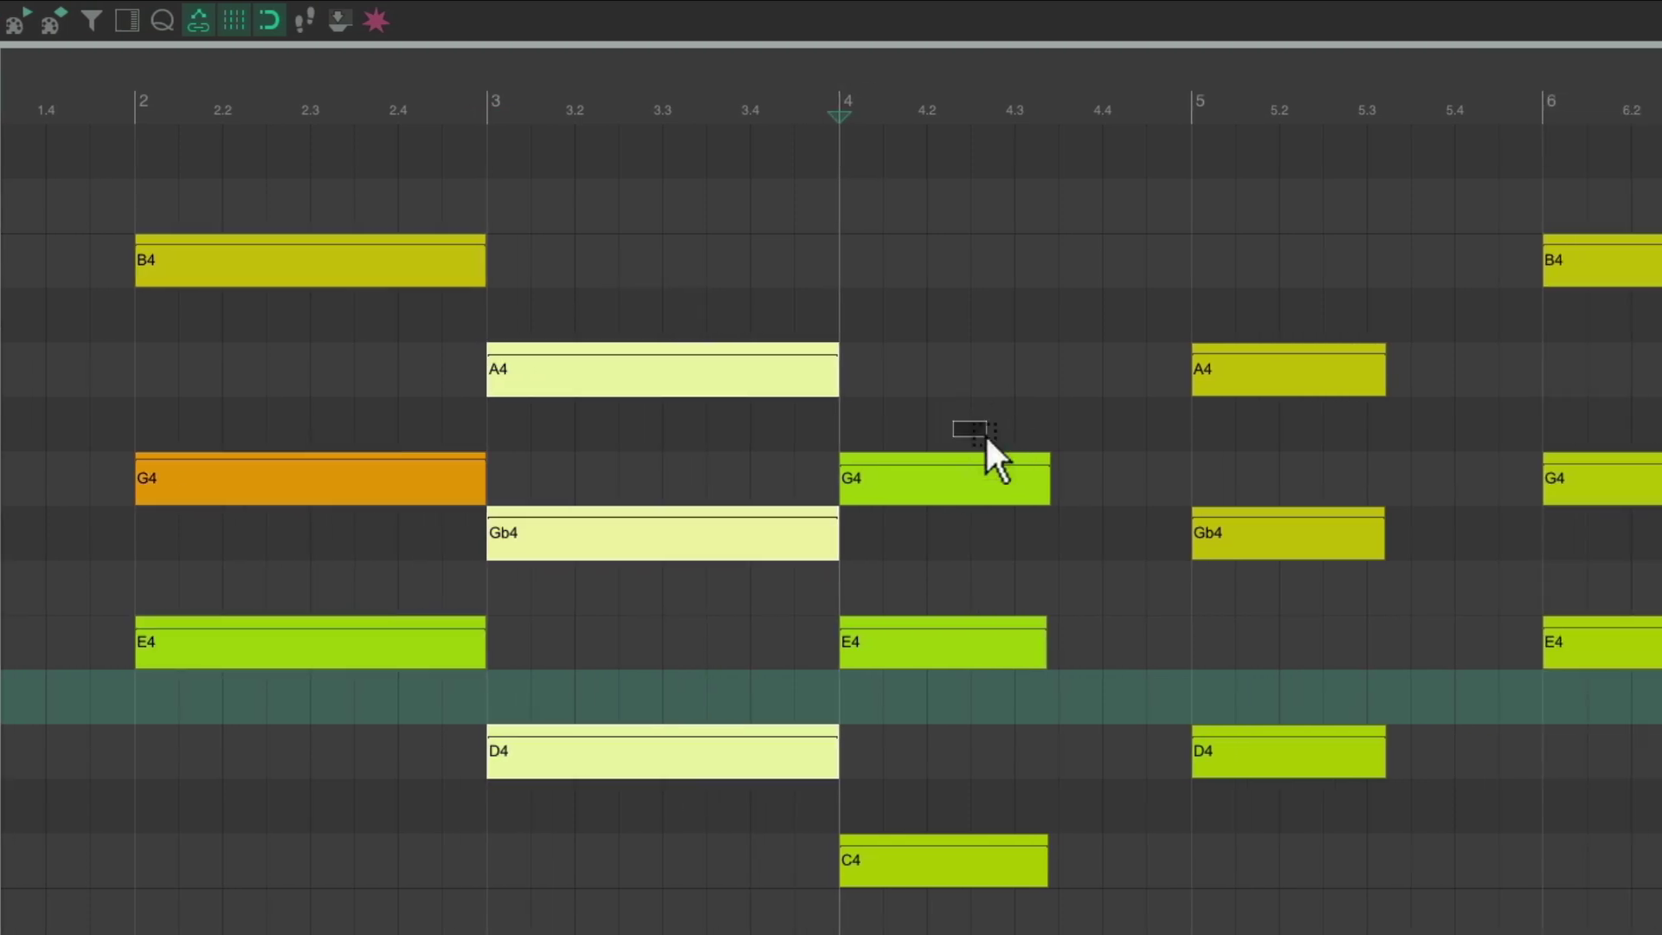
click(1198, 99)
key(ctrl+e)
- Lengthen the bar-5 and bar-6 chords to end at bars 6 and 7, then close the editor
drag(1318, 315, 1382, 831)
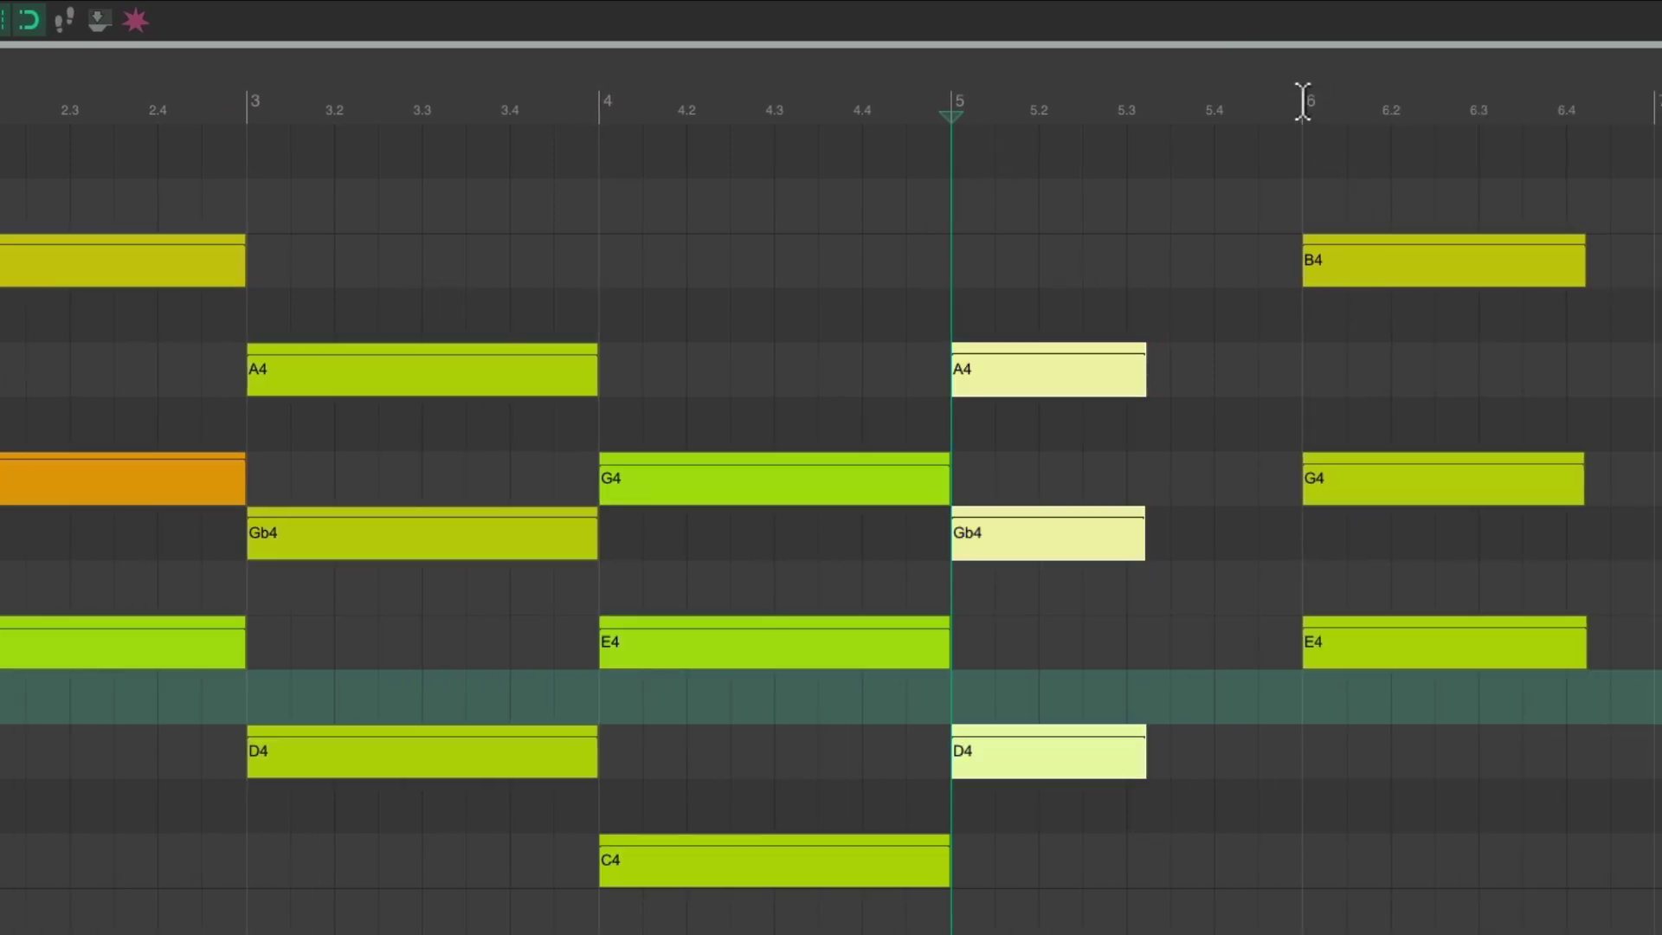
click(1302, 102)
key(ctrl+e)
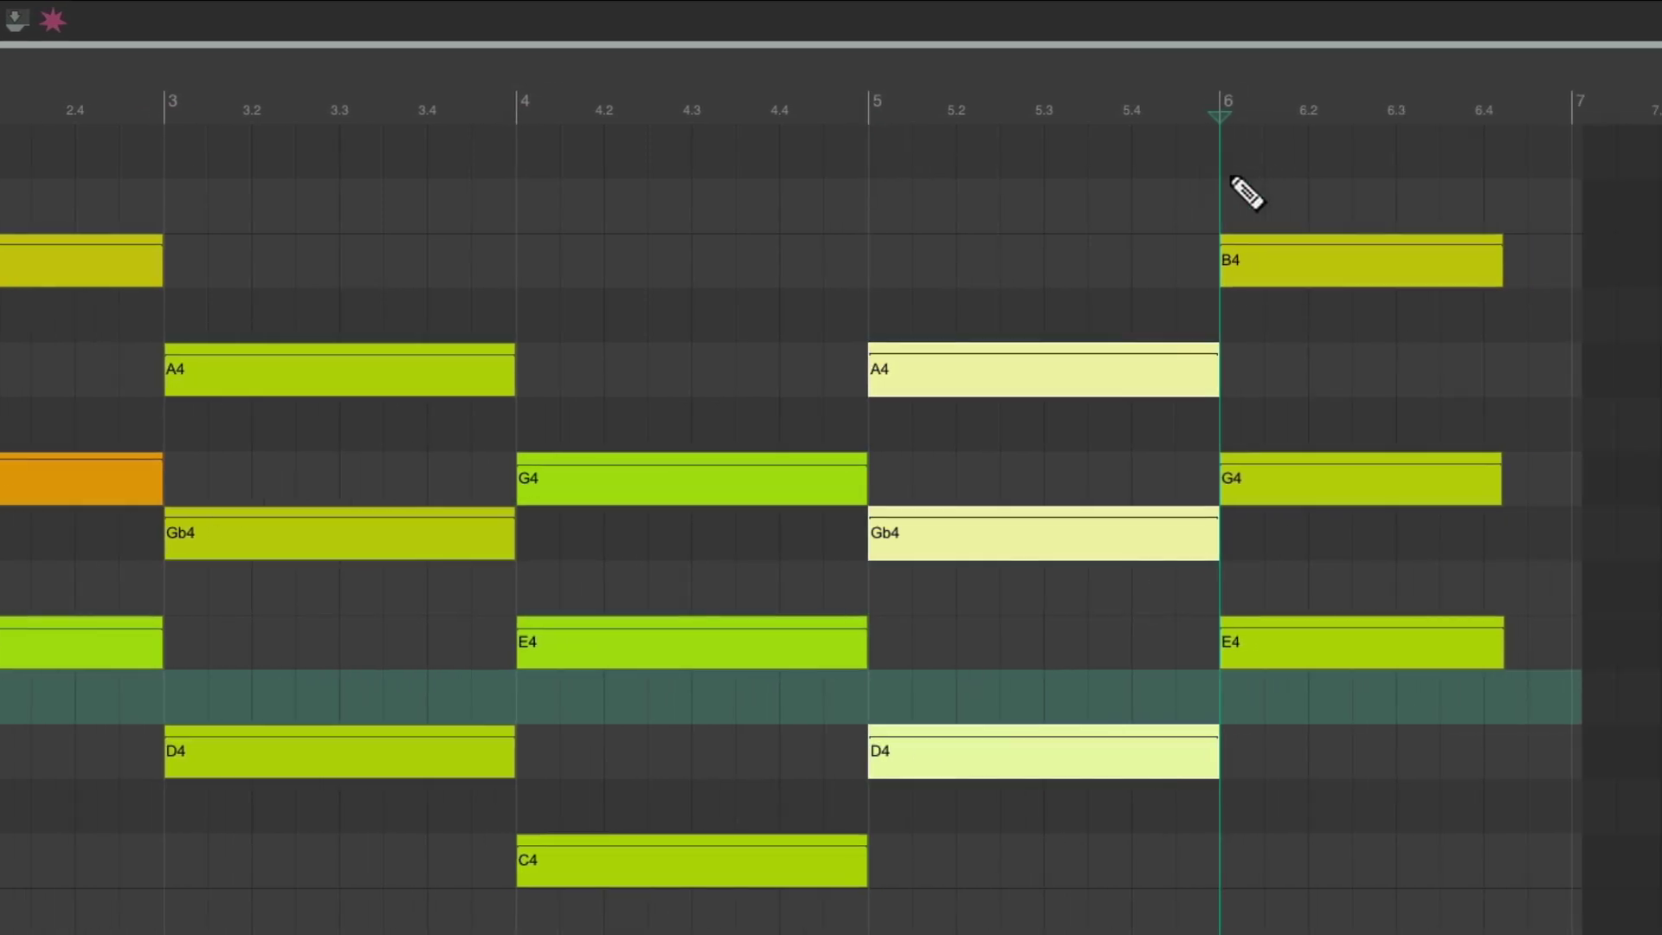
drag(1402, 196, 1476, 657)
click(1652, 104)
key(ctrl+e)
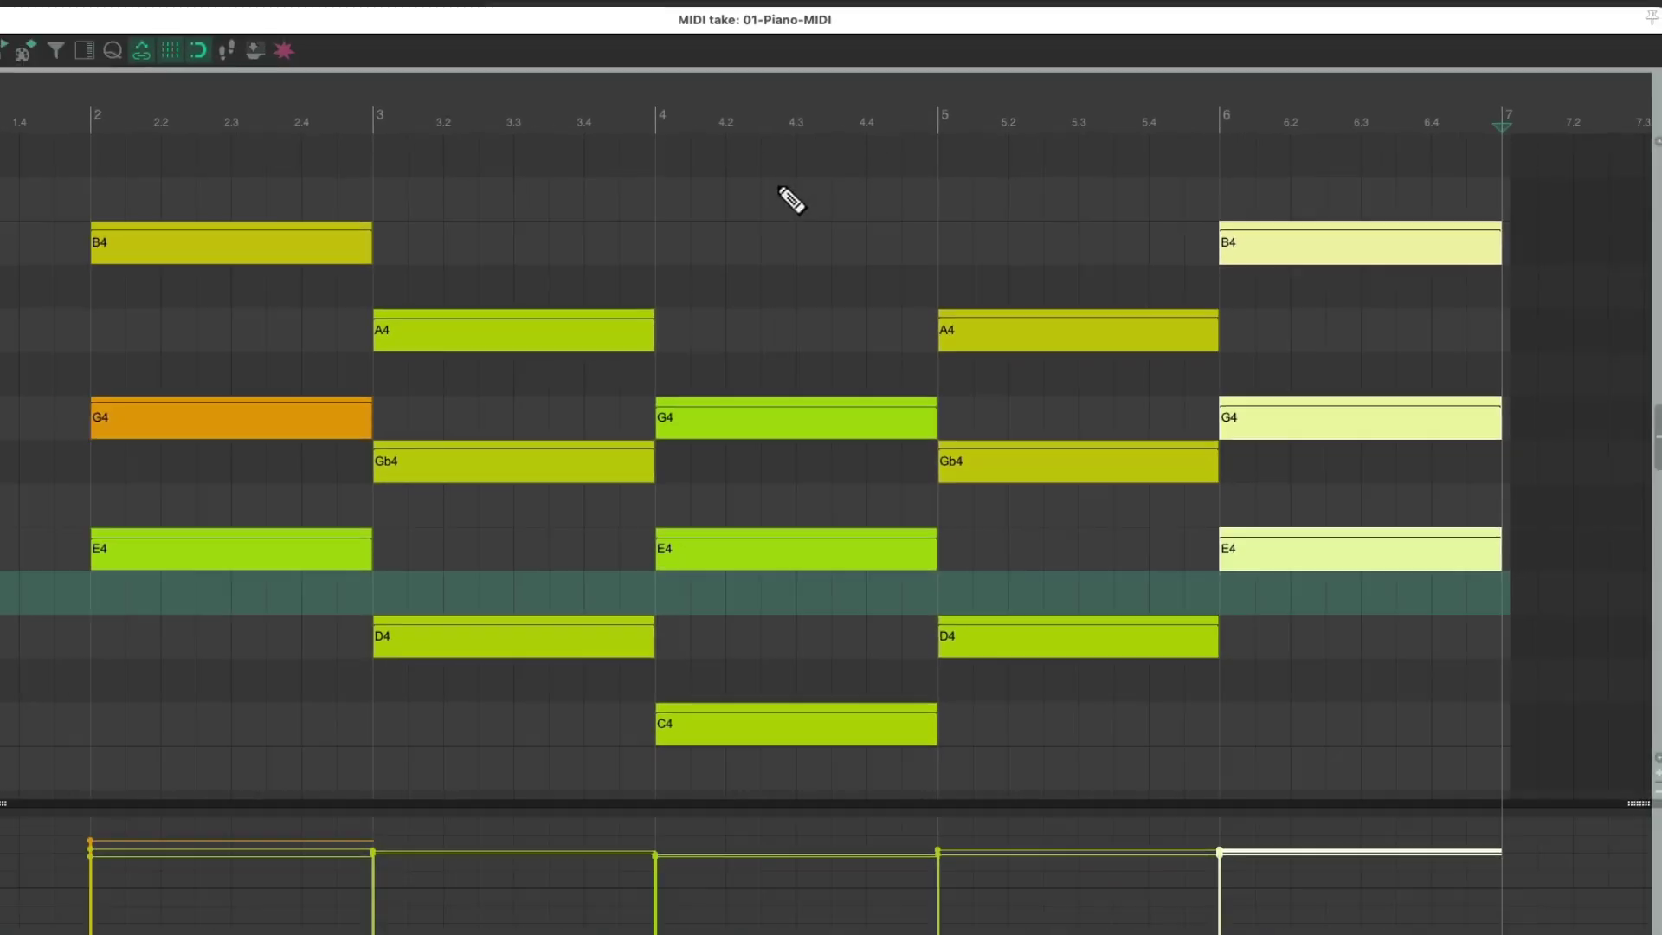
key(Escape)
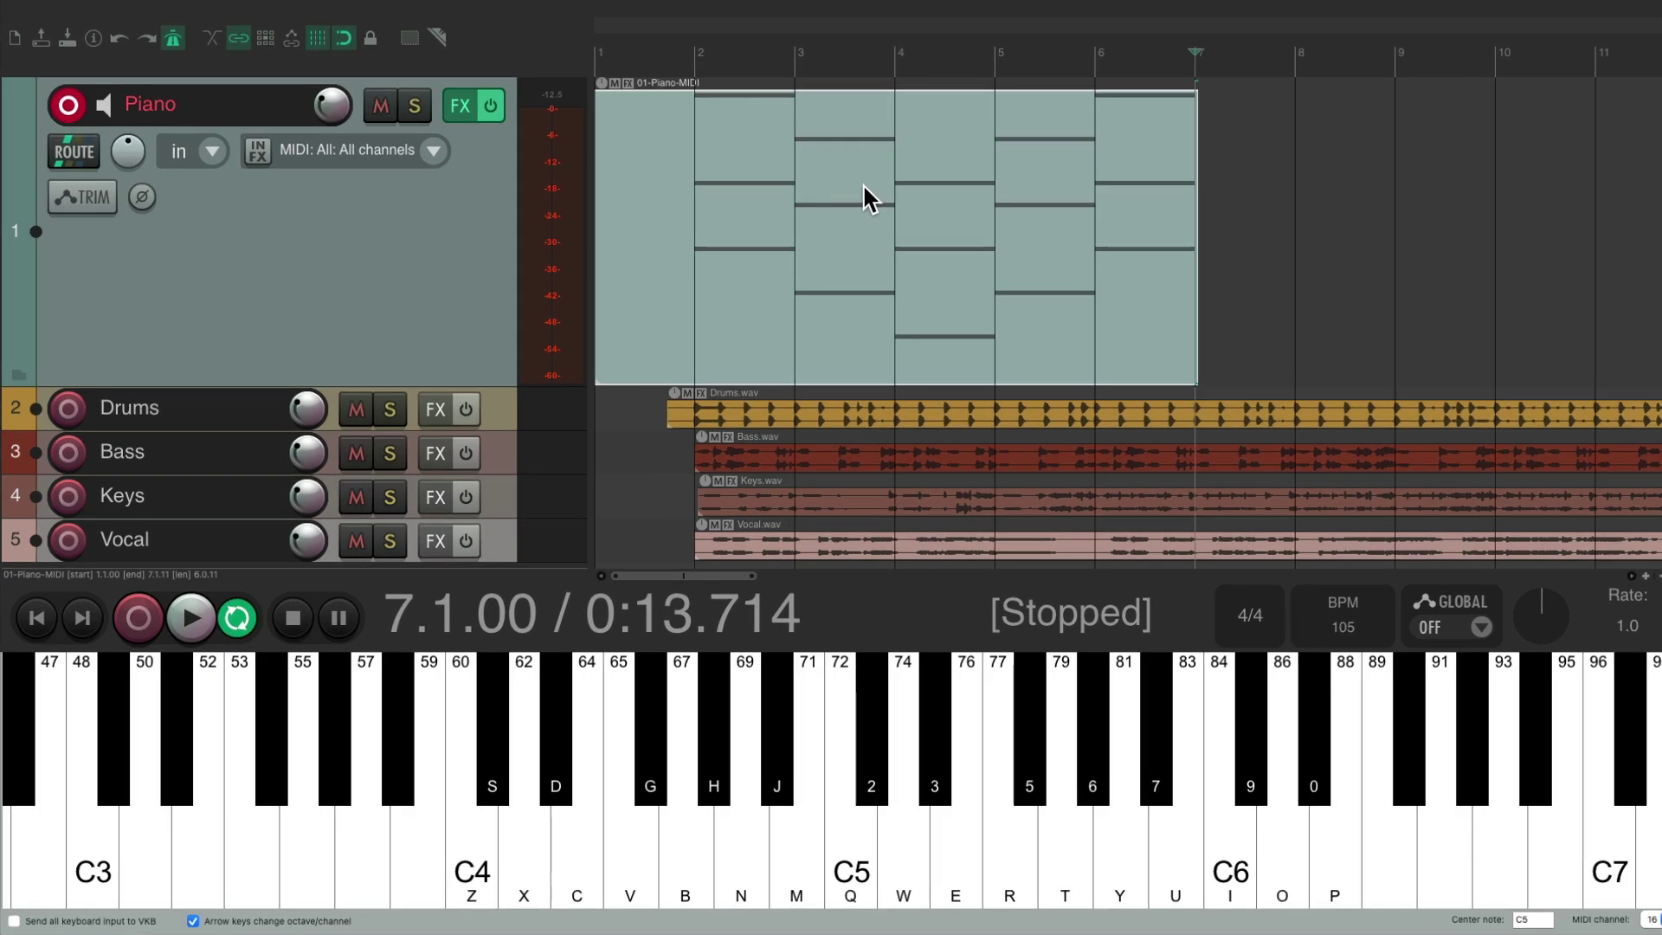
- Trim the Piano item to bars 2–6 and glue it into one item
drag(597, 226, 689, 225)
drag(1196, 252, 1087, 252)
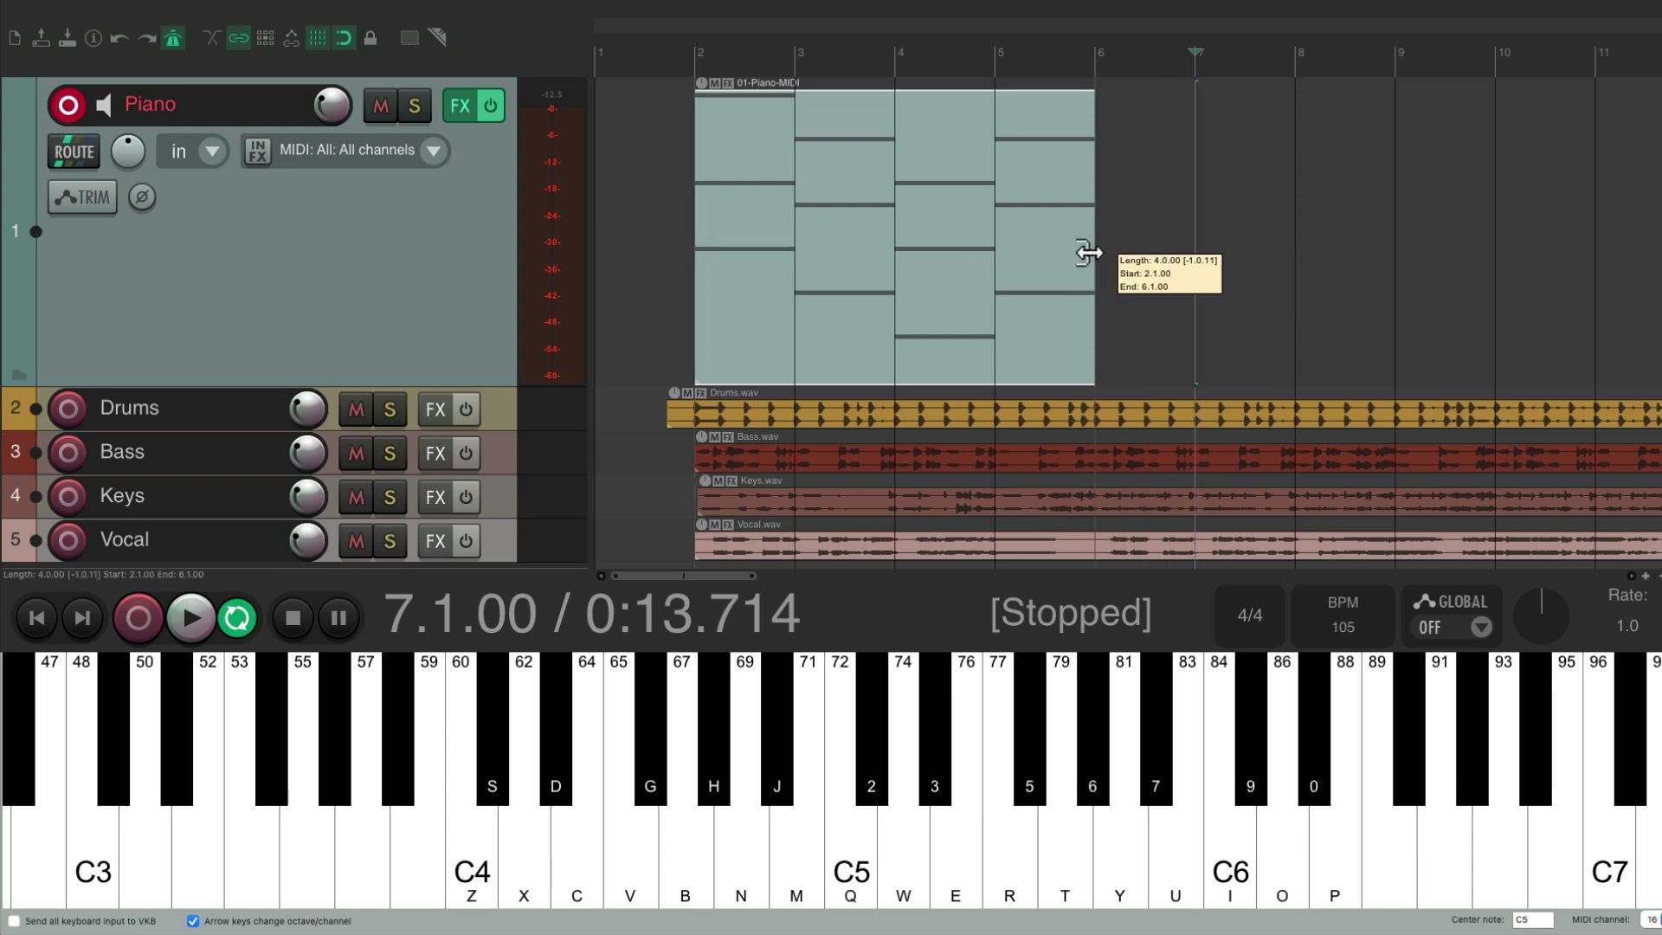
right_click(846, 154)
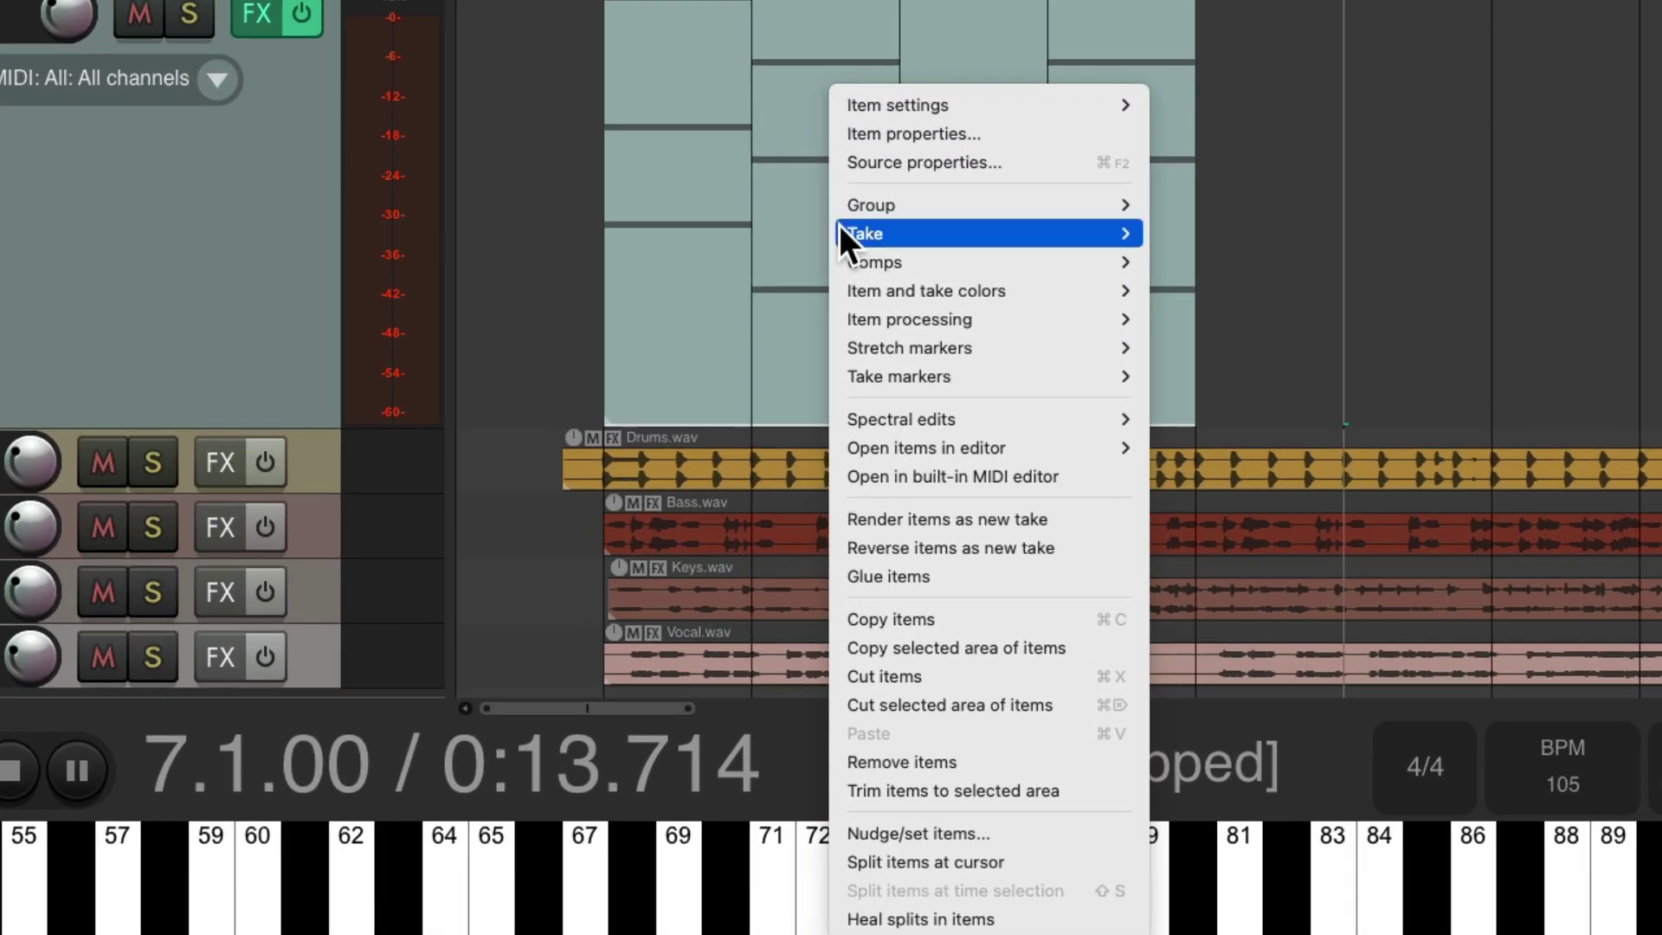
click(845, 576)
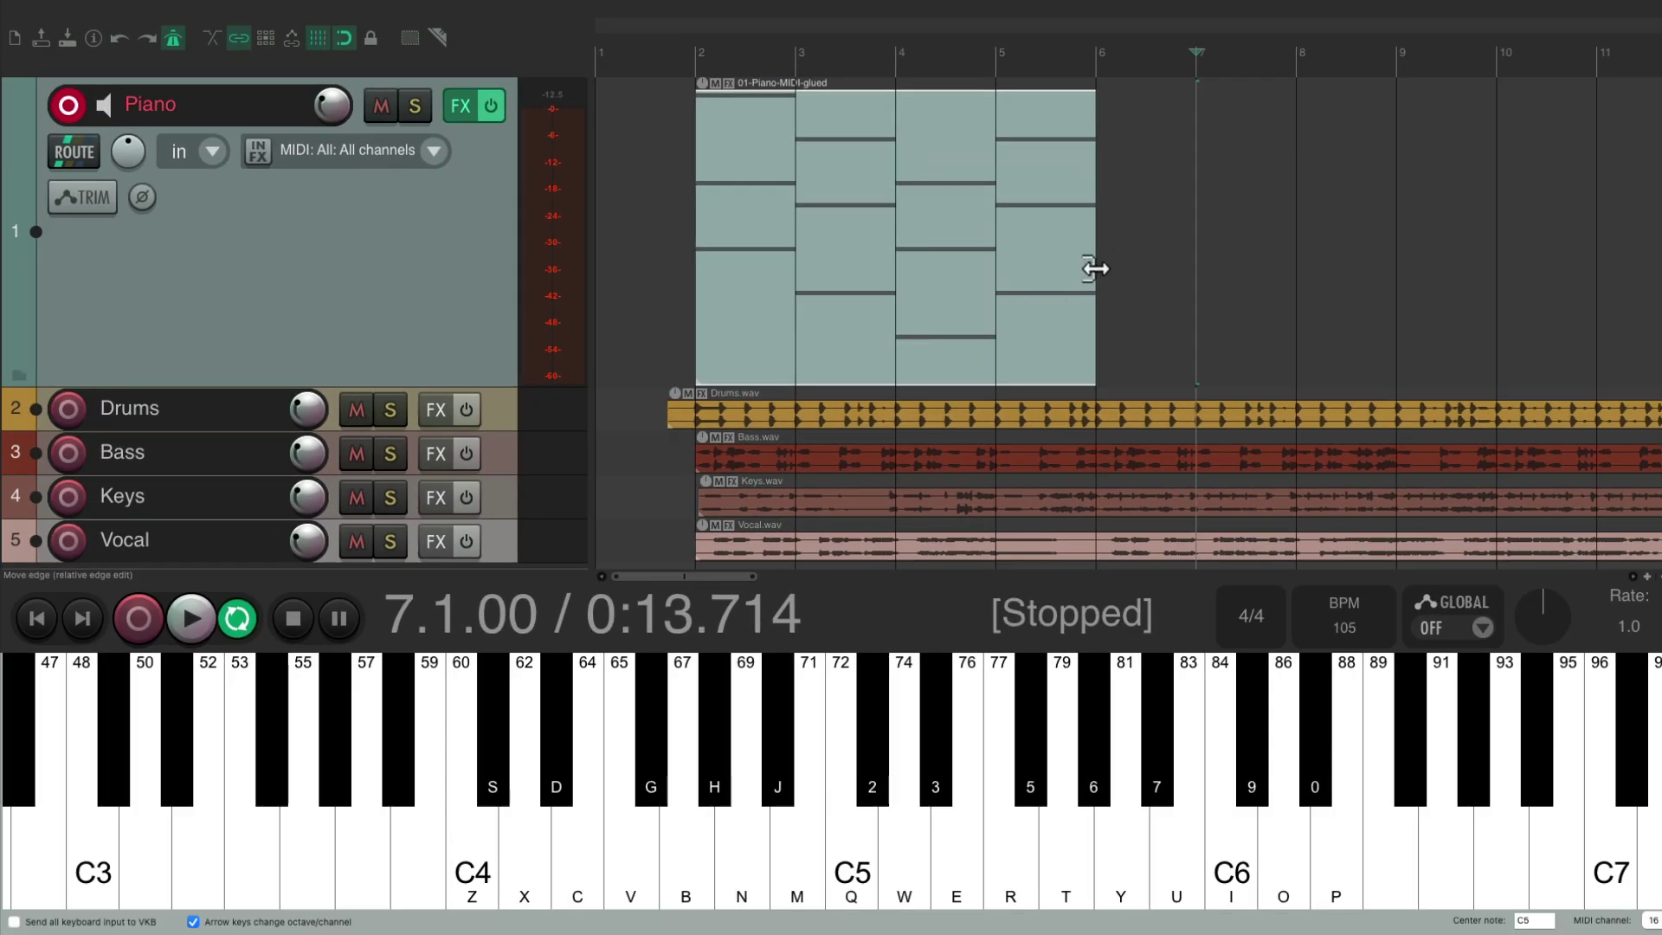
- Extend the glued item so its chords loop out to bar 14
drag(1096, 268, 1478, 274)
scroll(945, 214, down, 3)
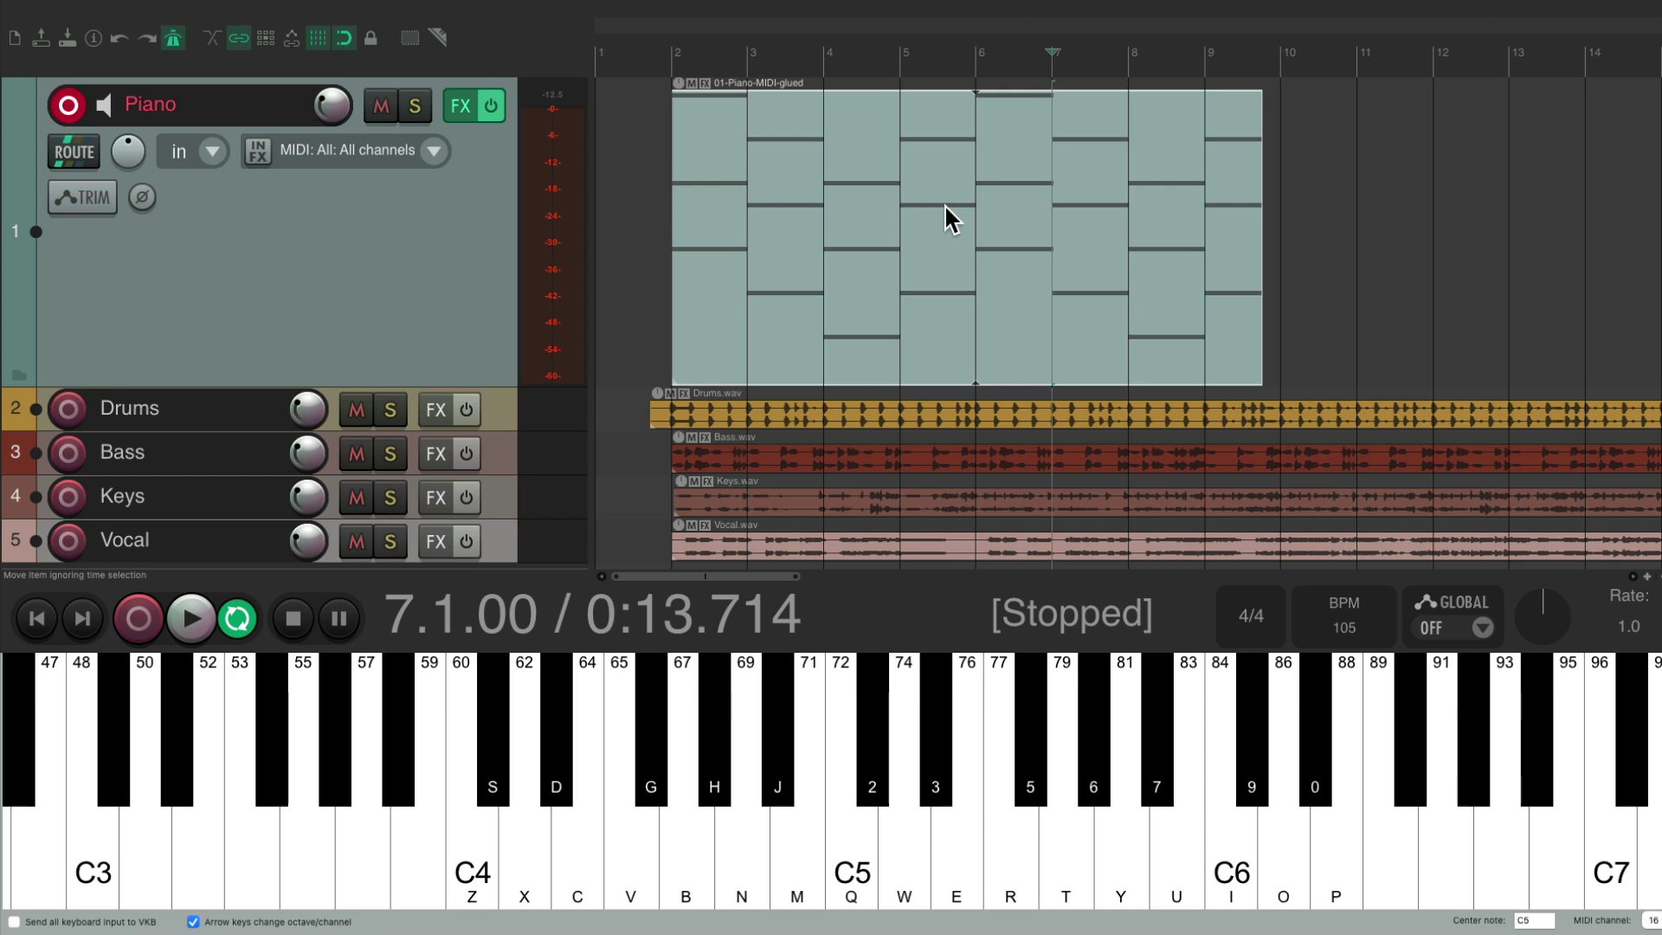
drag(1259, 250, 1585, 271)
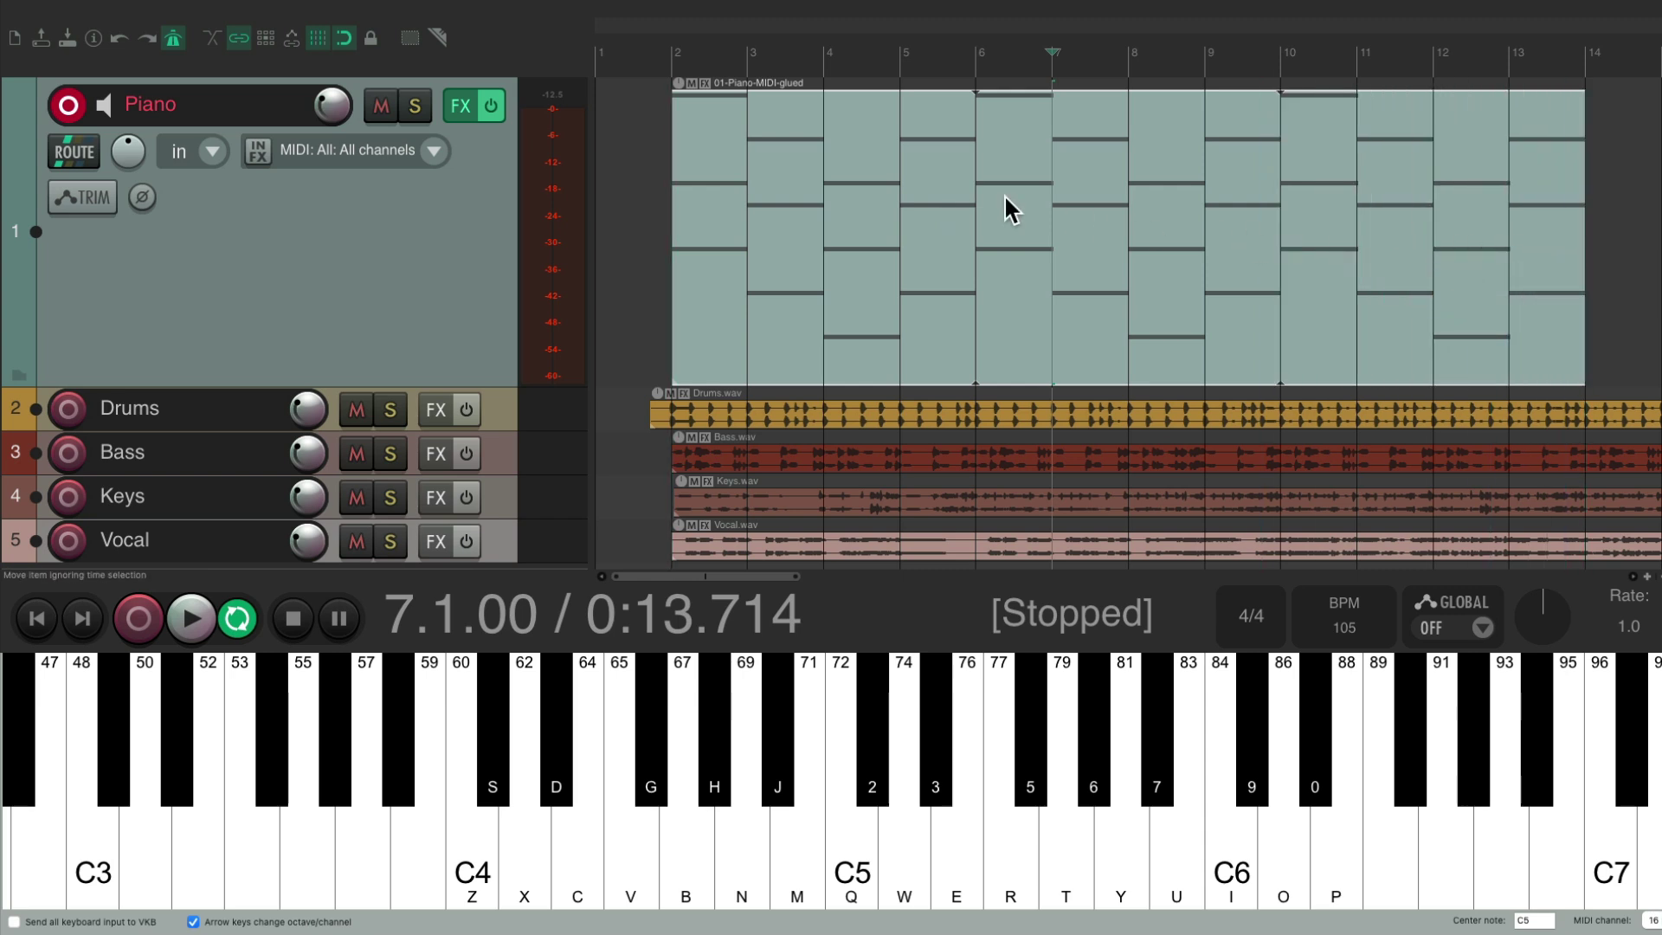
click(672, 54)
key(space)
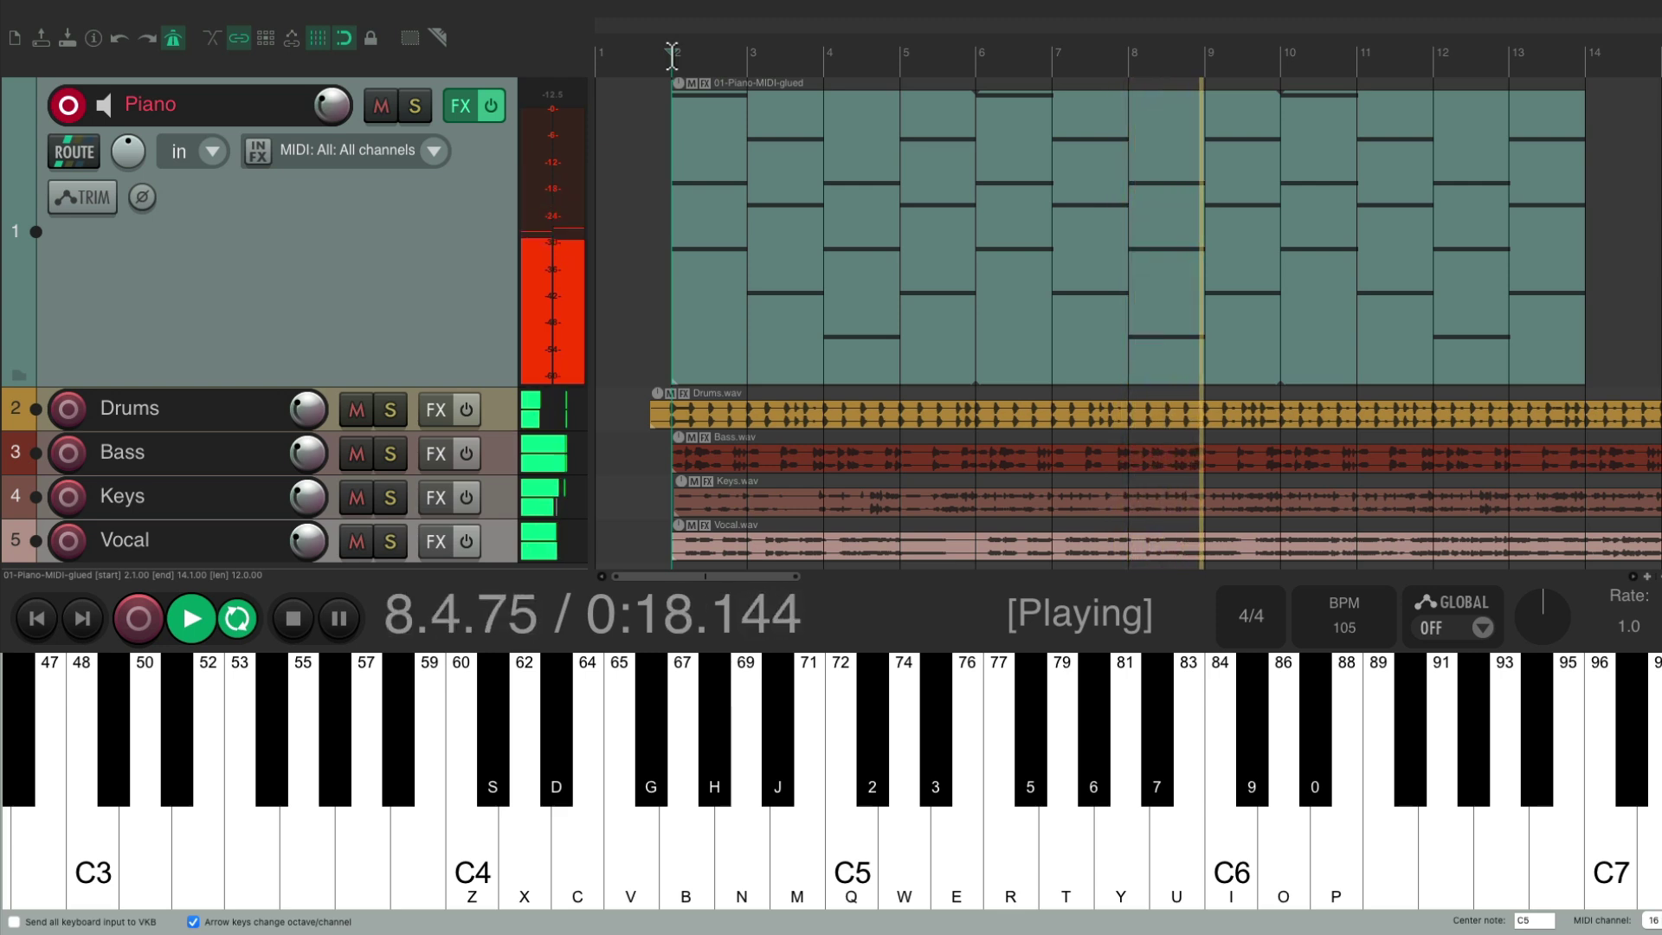
key(space)
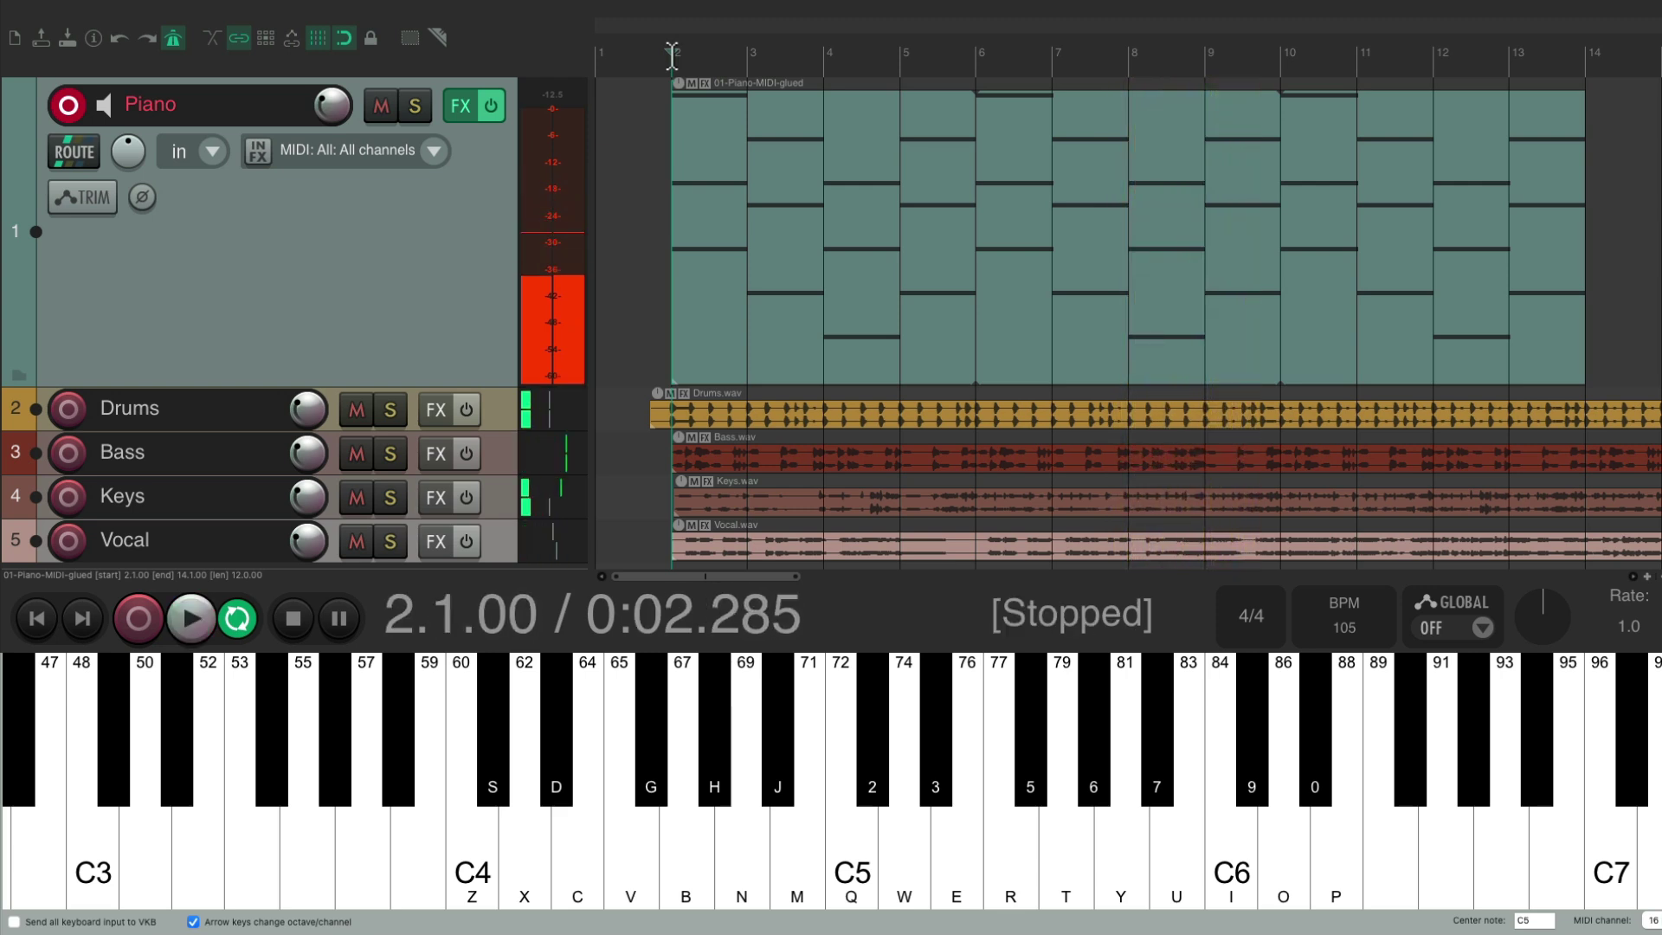